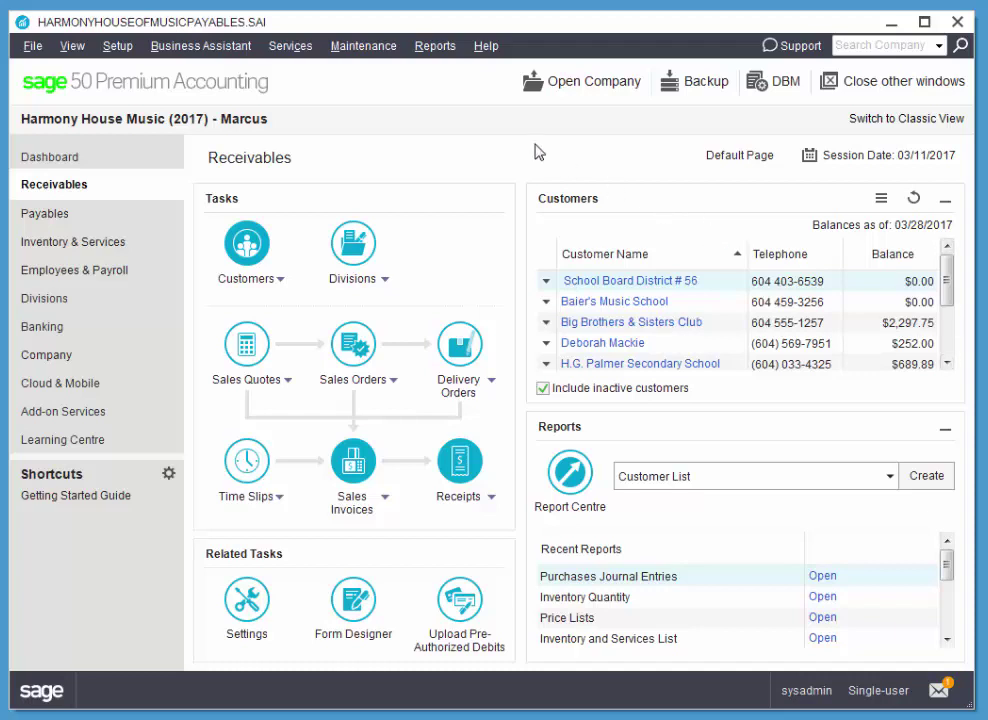
- Switch to the Payables module
click(47, 218)
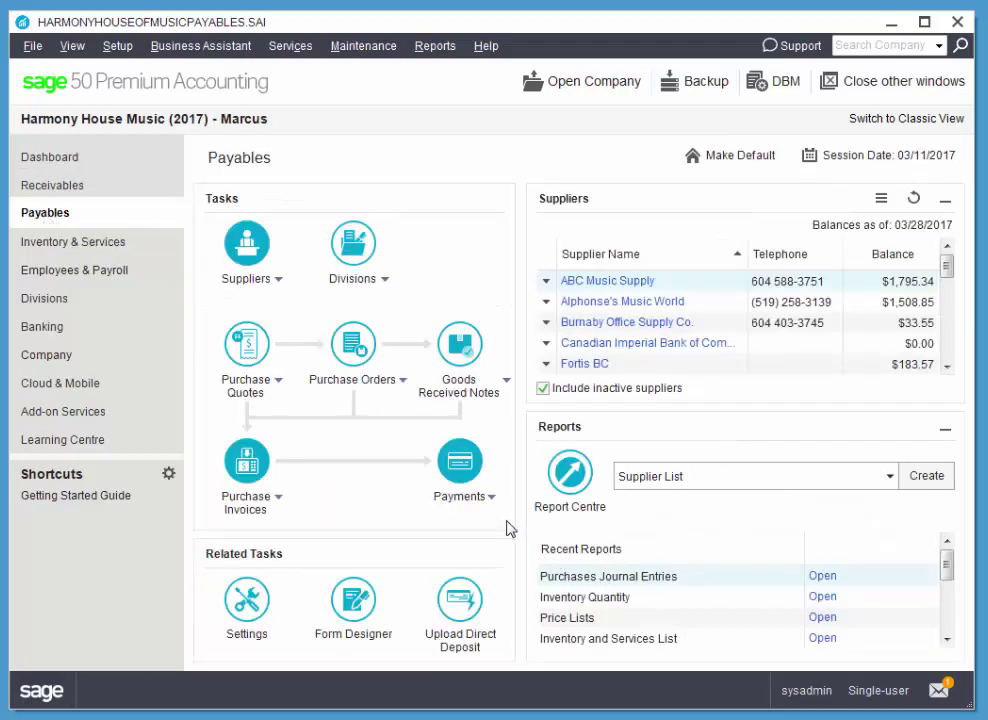
click(459, 465)
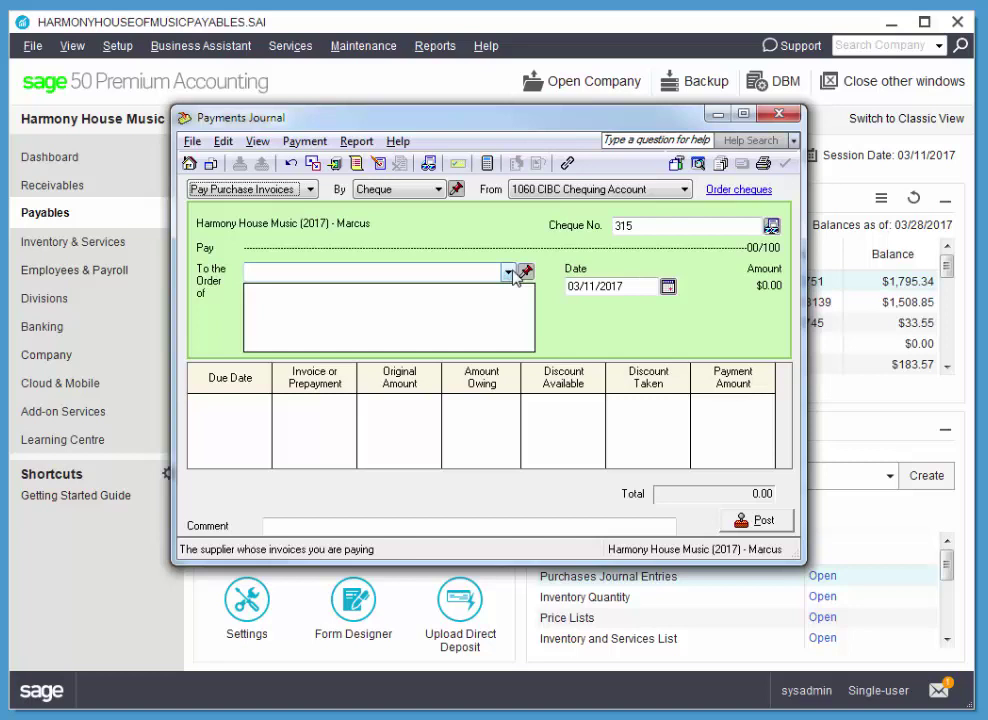
click(510, 273)
key(Down)
key(Down)
key(Down)
key(Down)
key(Down)
key(Down)
key(Down)
key(Down)
key(Down)
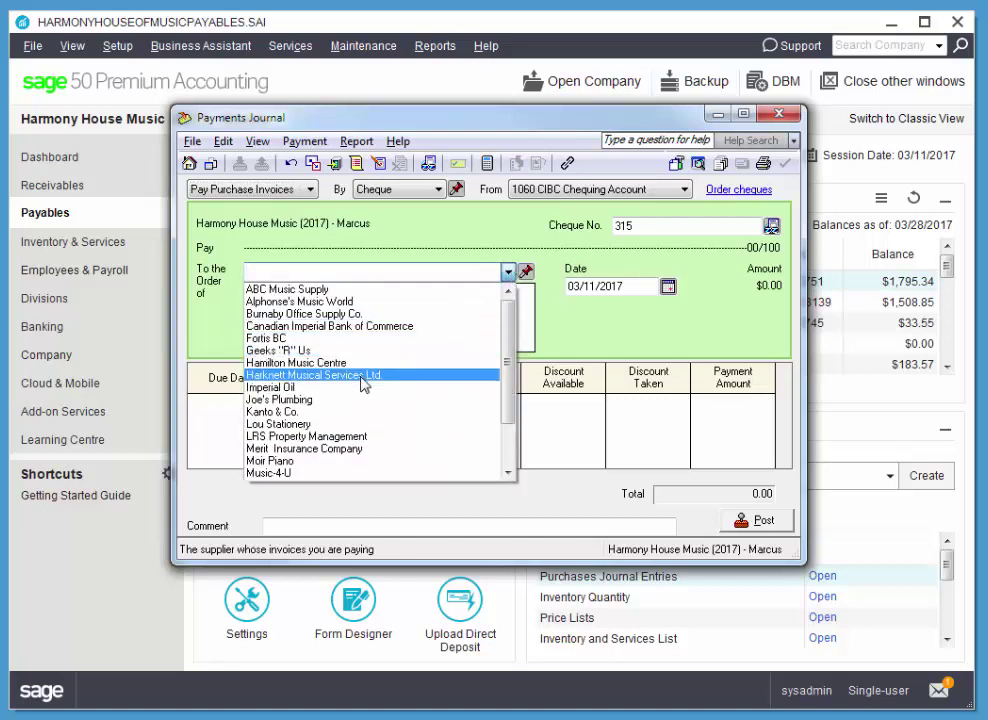
key(Return)
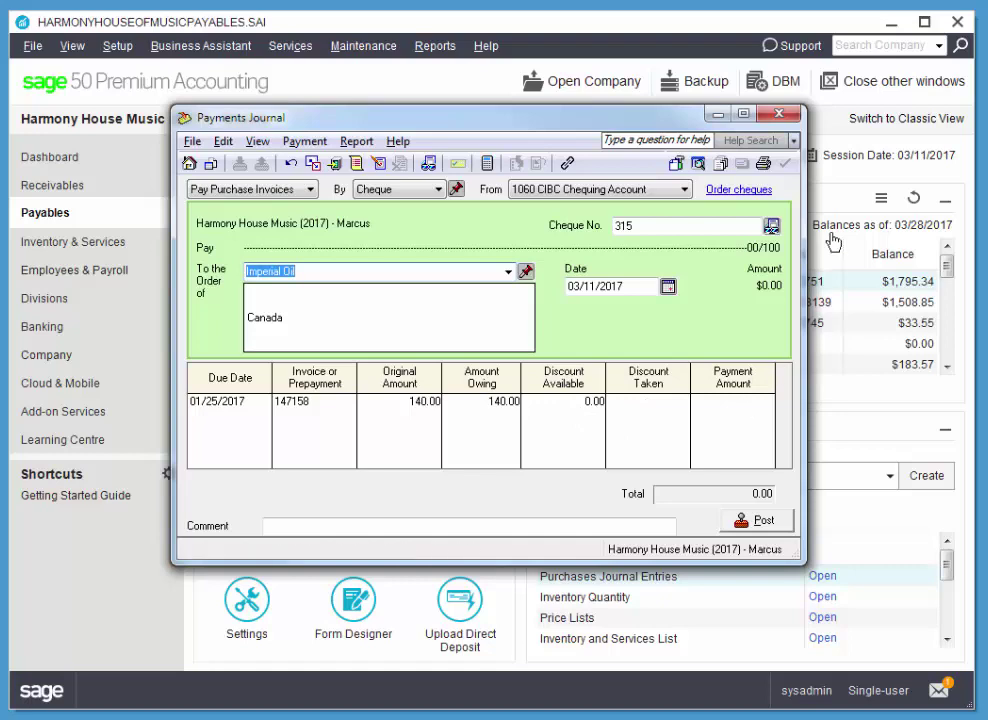
click(785, 118)
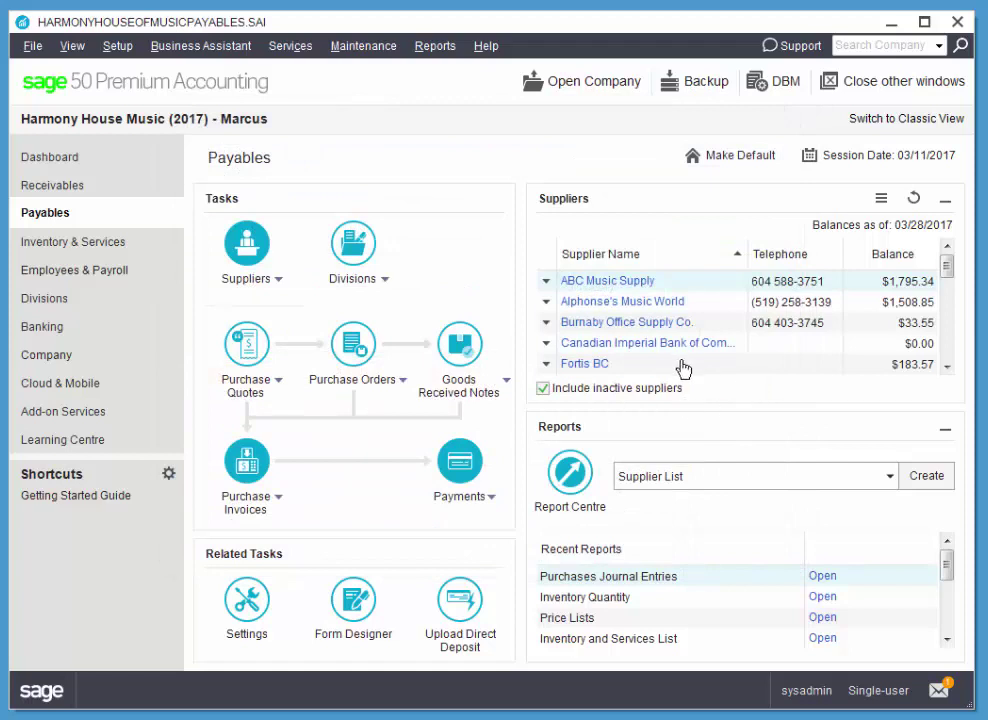
- Start an invoice payment for Imperial Oil directly from its entry in the suppliers list
click(946, 367)
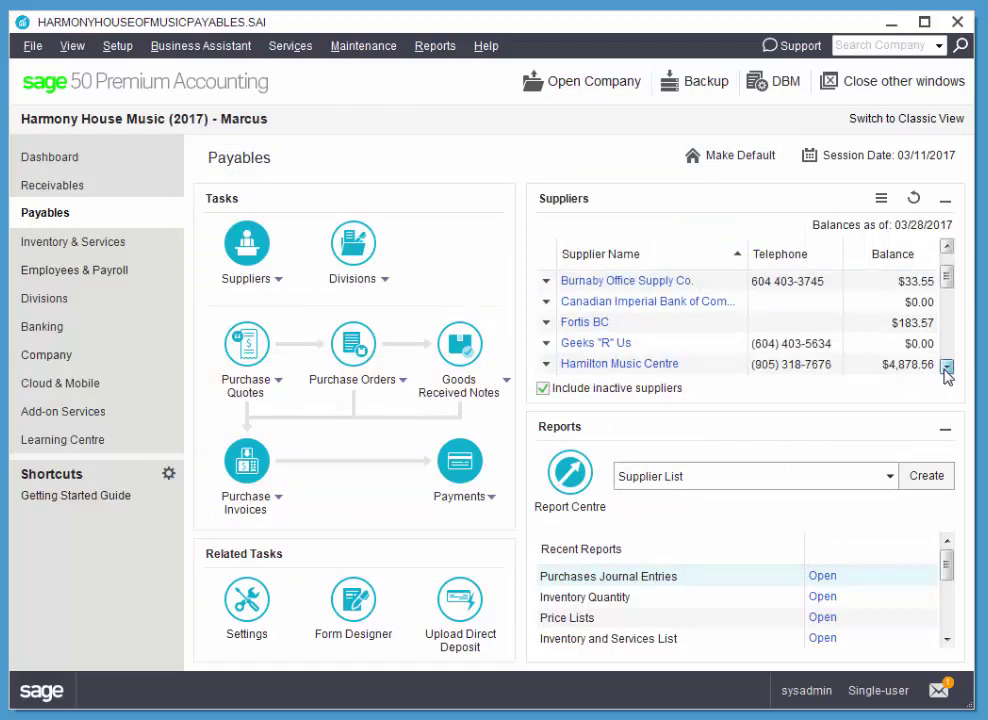
click(946, 367)
click(946, 367)
click(946, 367)
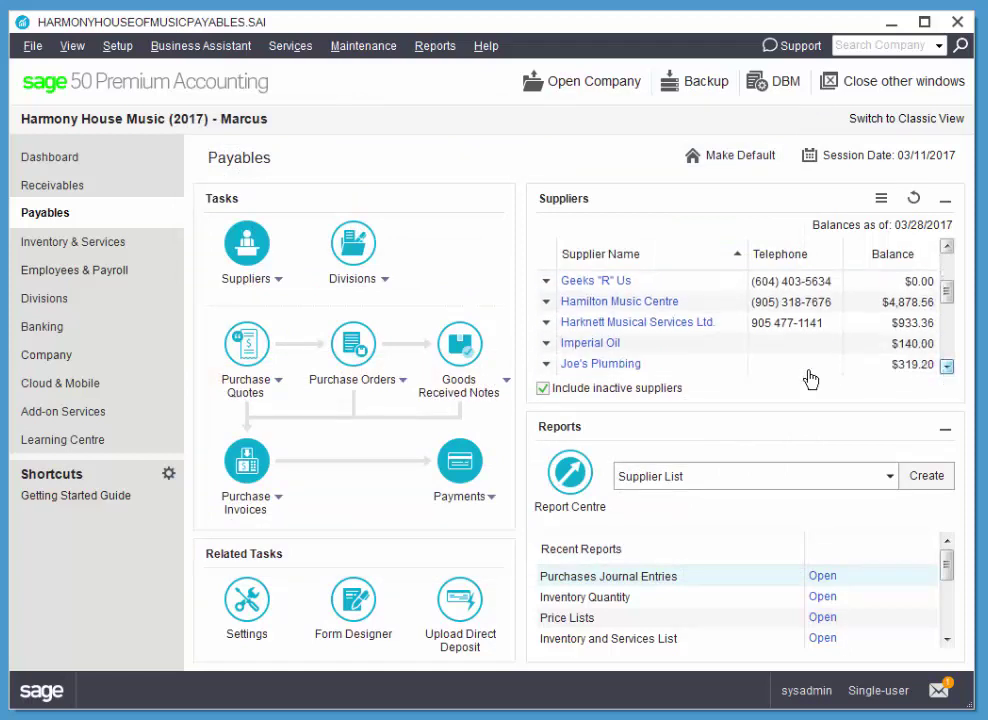
click(546, 345)
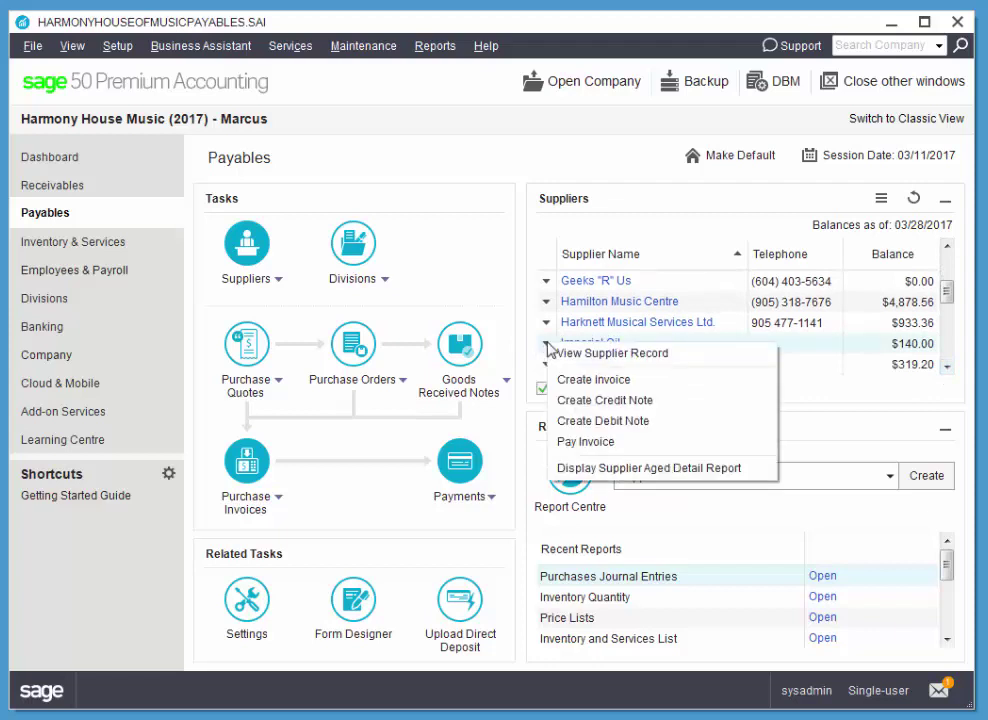
click(581, 445)
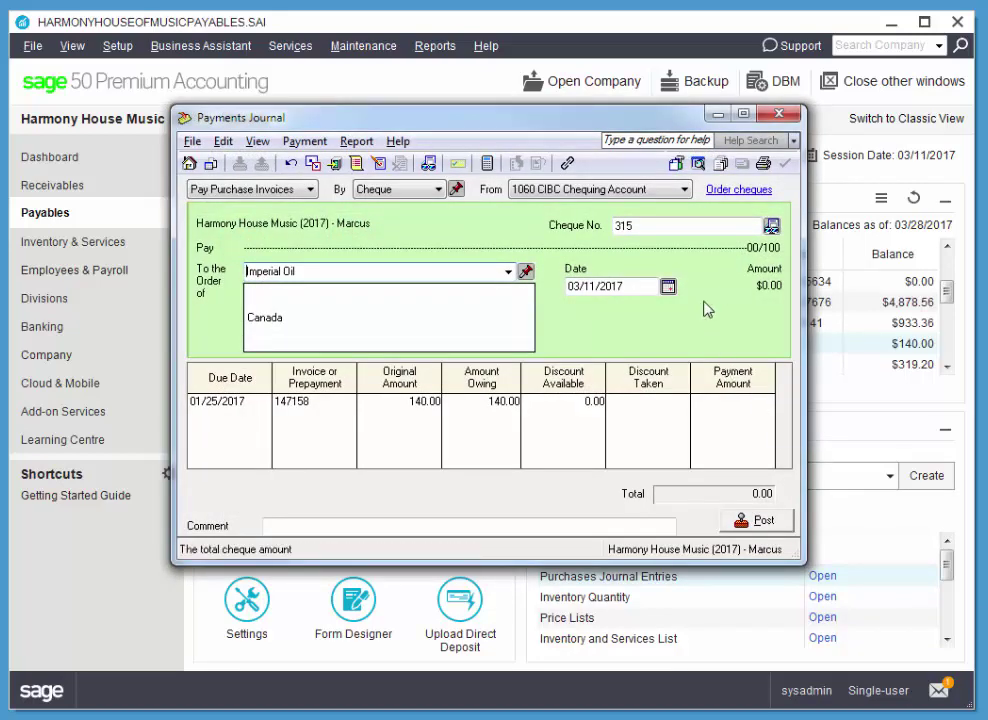
- Date the Imperial Oil payment 03/31/2017 and pay the full 140.00 owing on the listed invoice, with no discount taken
click(668, 286)
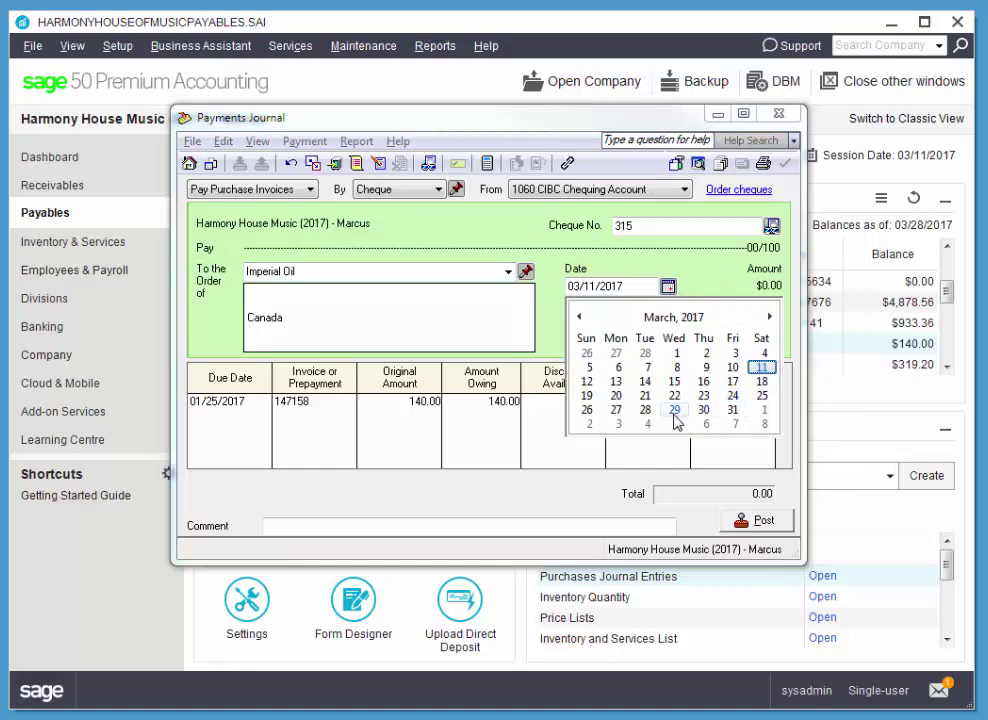
click(733, 411)
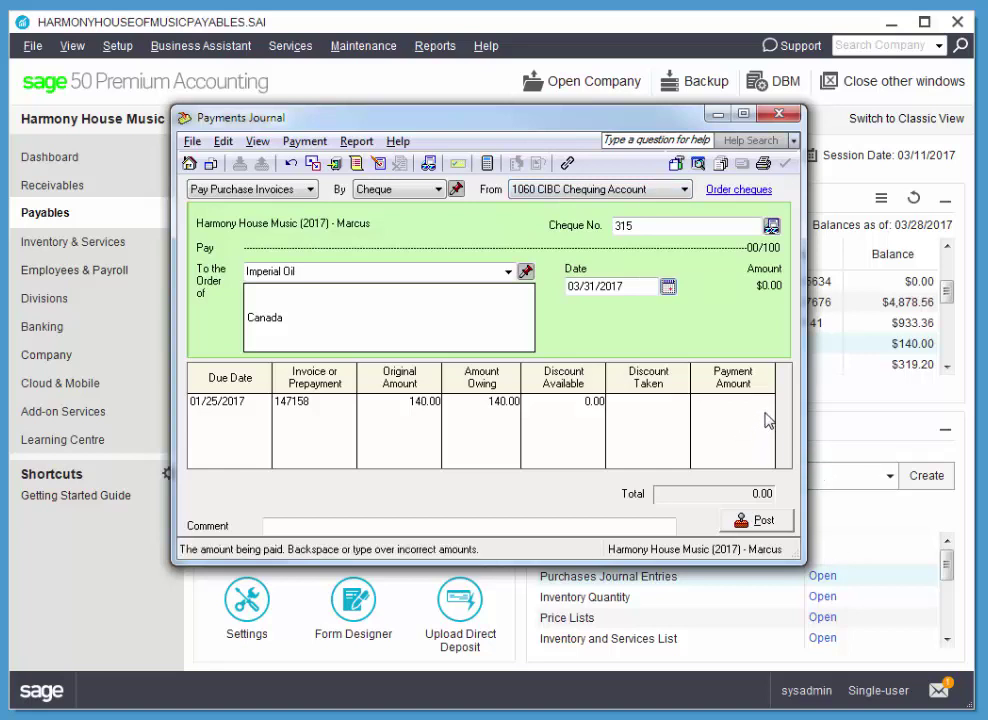
click(650, 401)
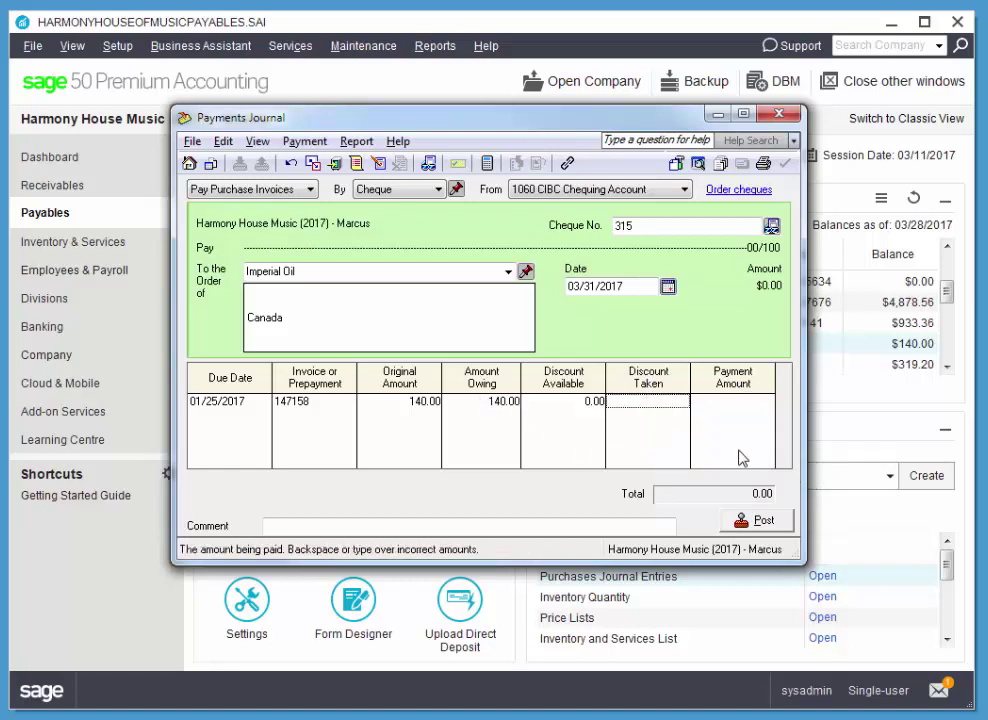
click(755, 402)
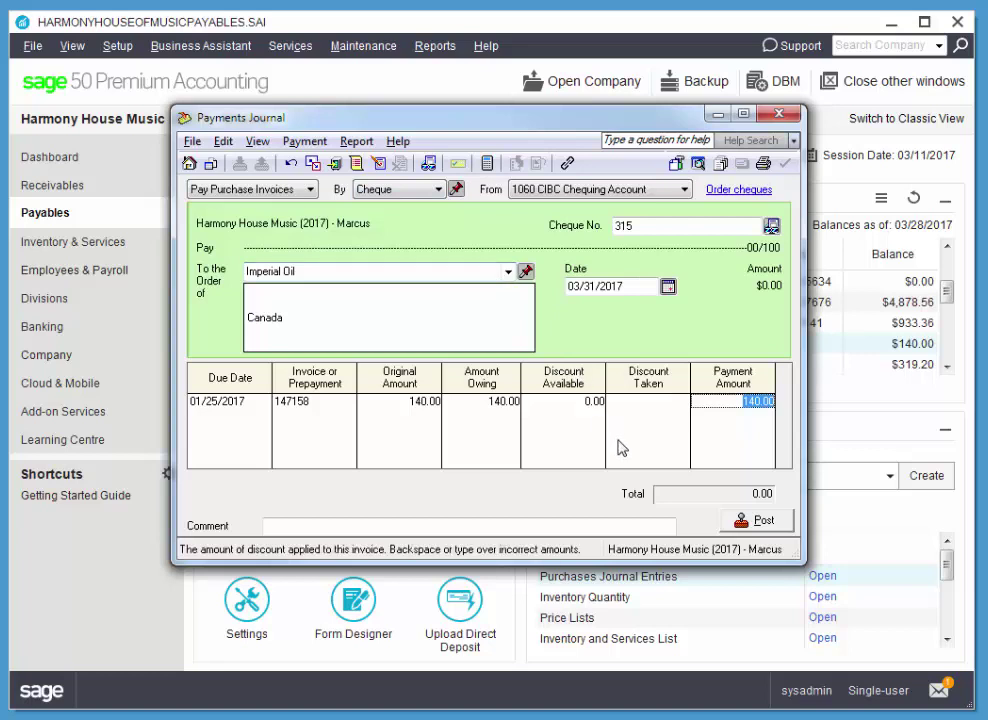
click(771, 440)
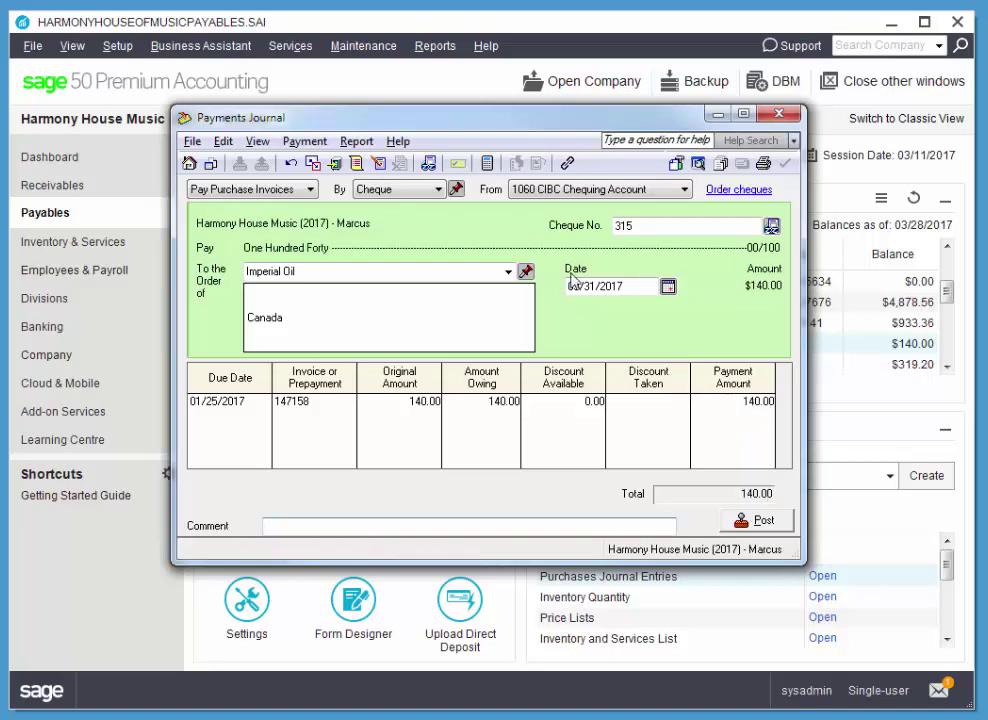
- Display the journal entry for the Imperial Oil payment, fit its window on screen to review the accounts, and close it
click(357, 143)
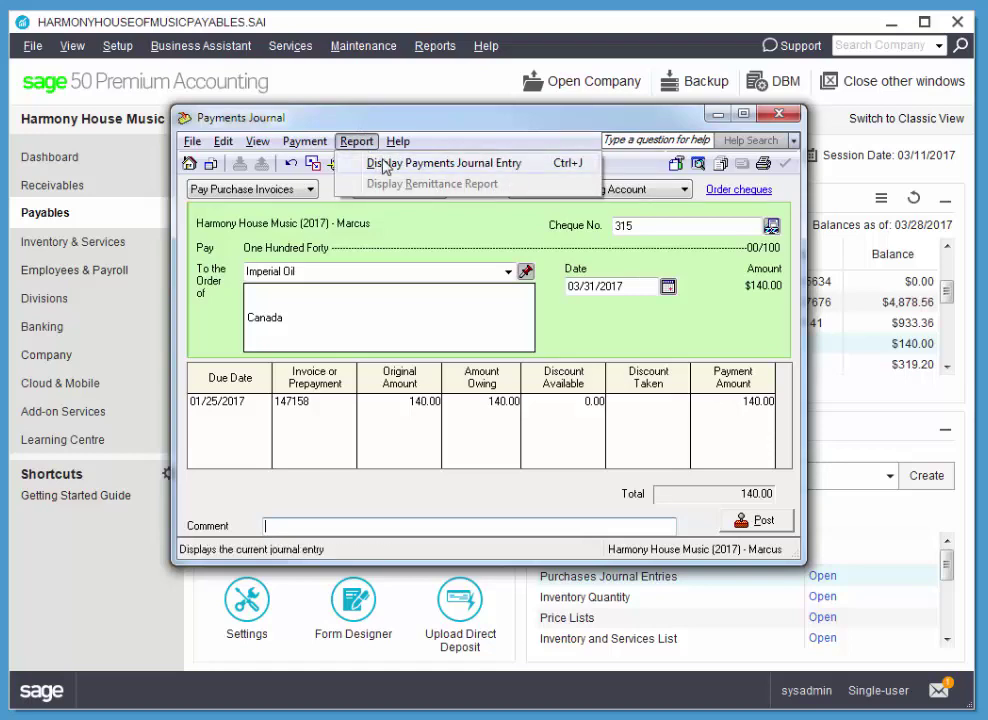
click(380, 162)
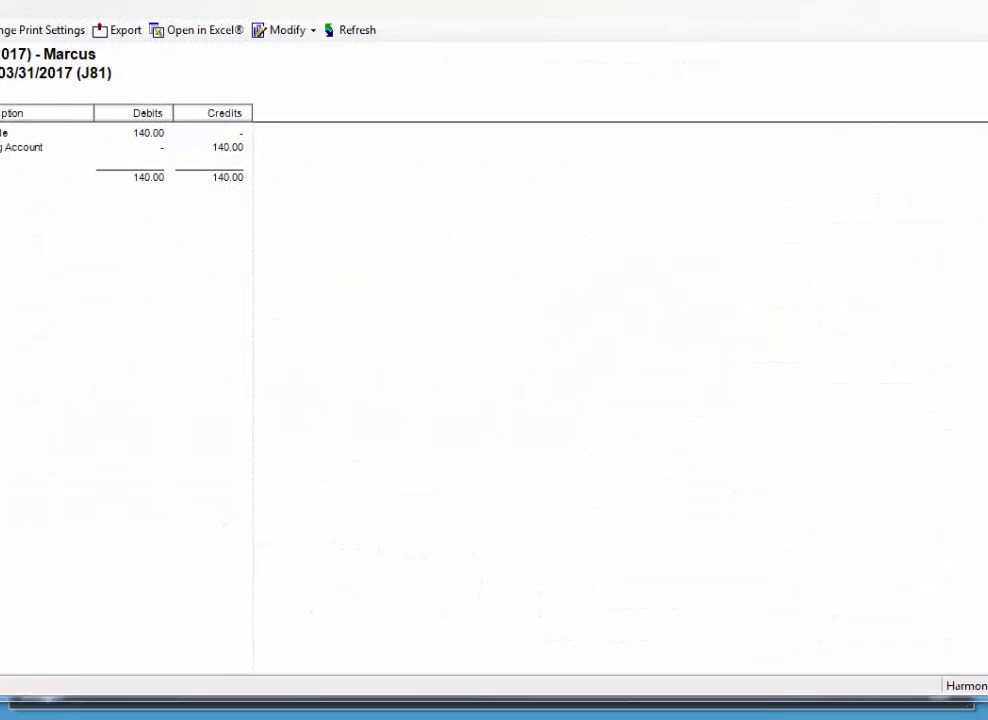
drag(987, 181, 954, 175)
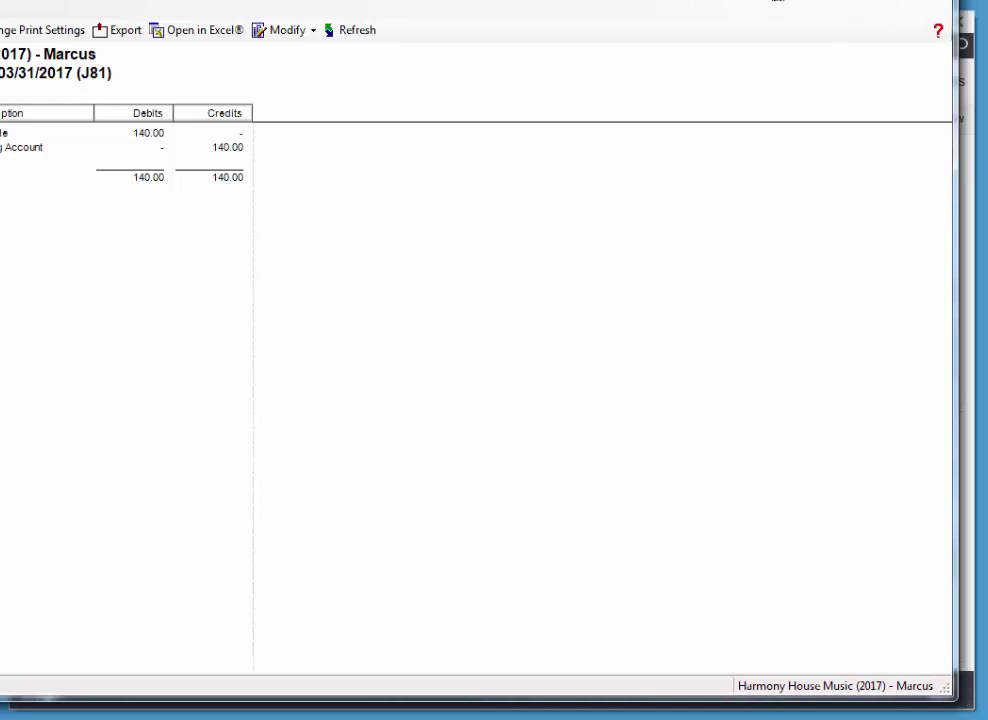
drag(778, 1, 770, 30)
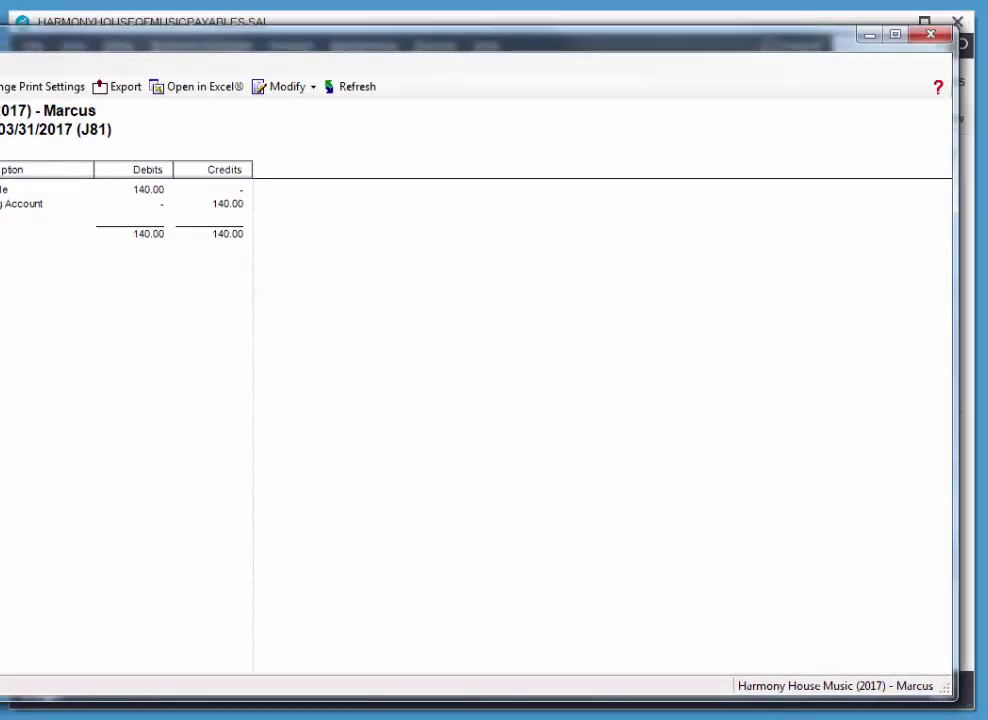
drag(0, 205, 20, 207)
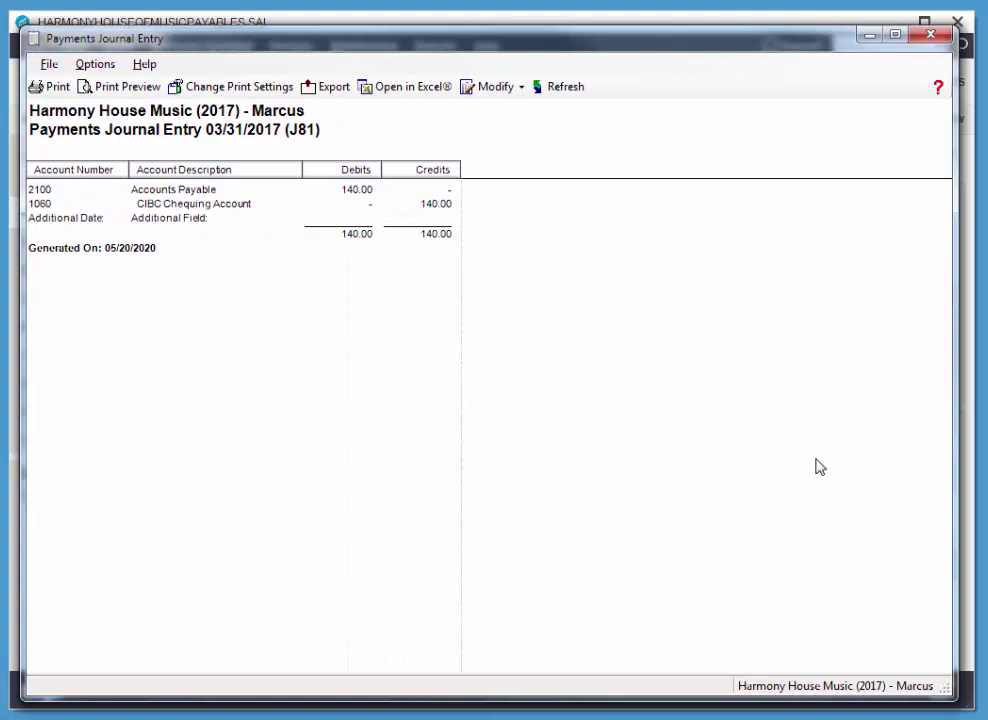
click(930, 36)
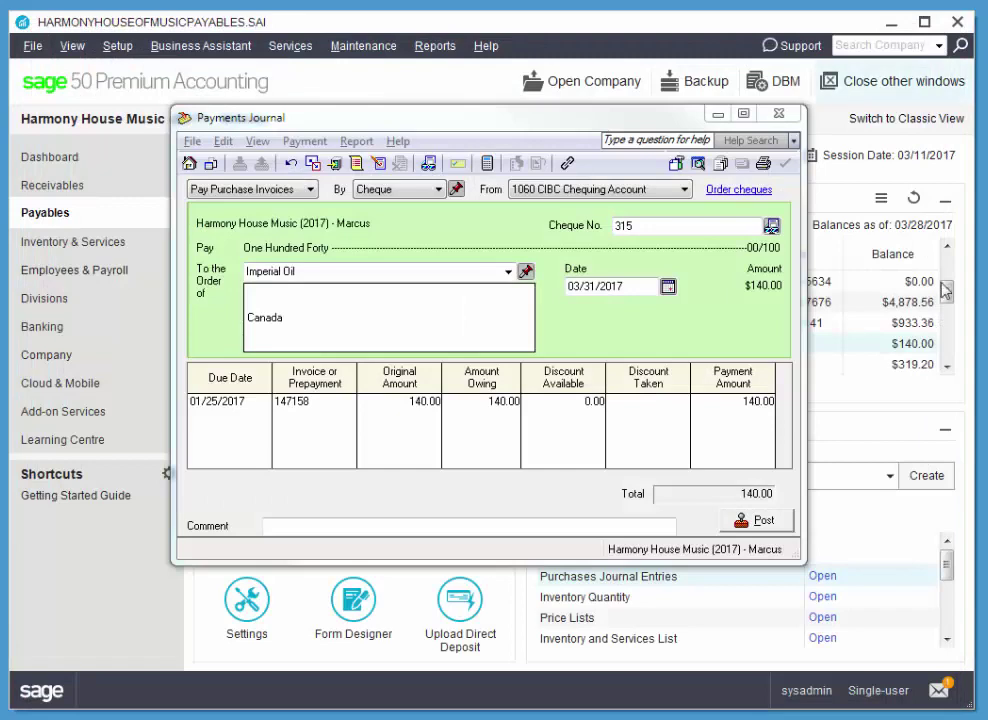
- Post the Imperial Oil payment, accepting the date beyond the session date, and close the Payments Journal
click(764, 521)
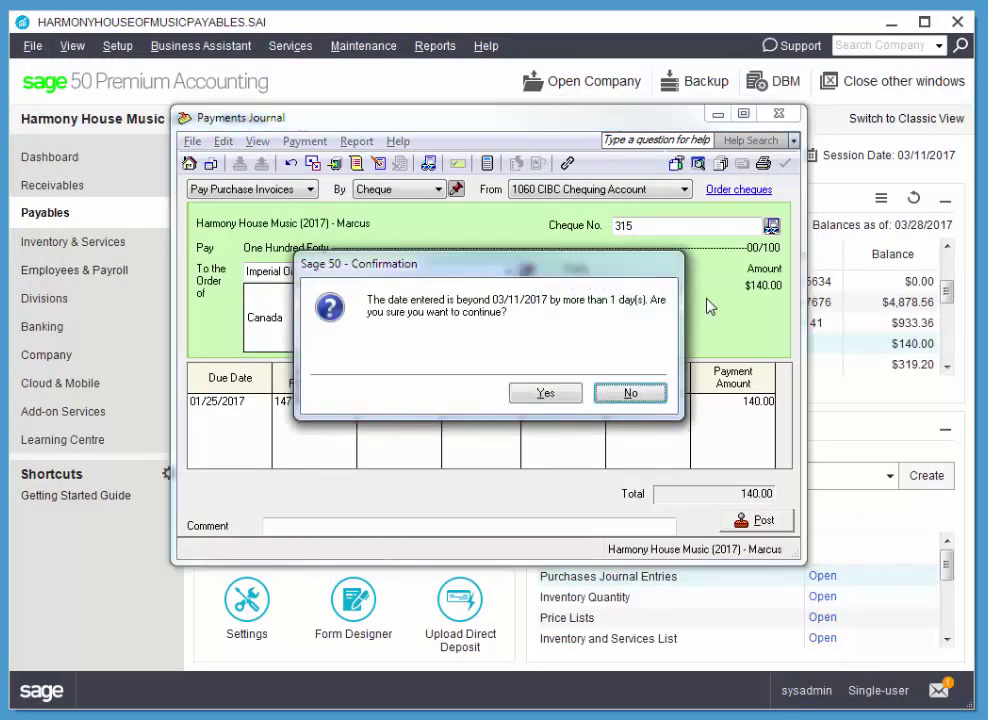
click(545, 395)
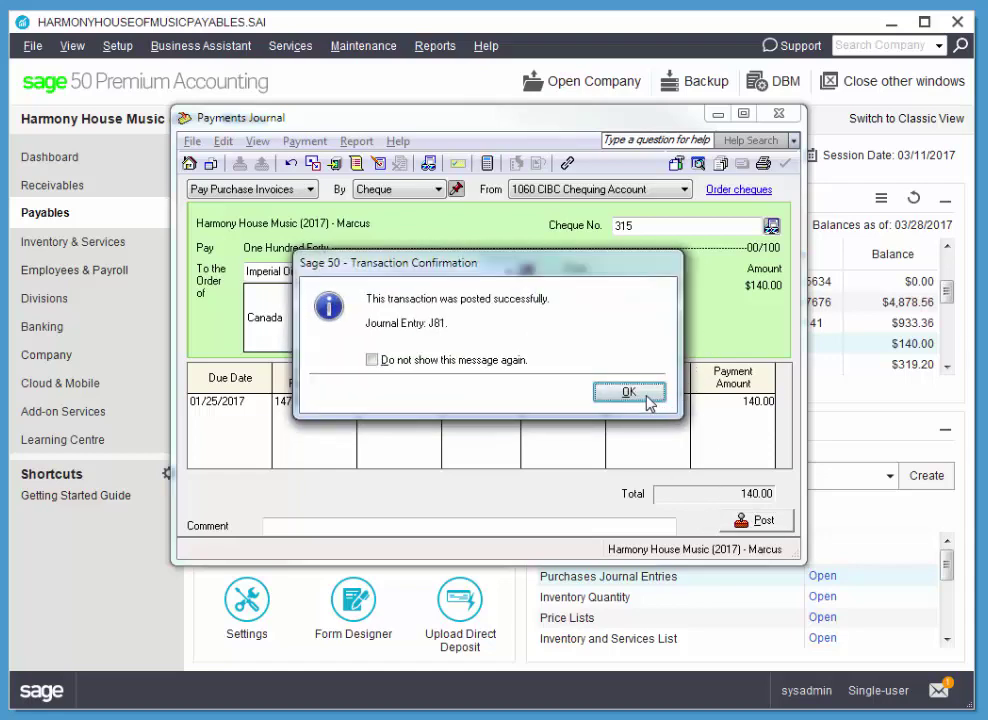
click(629, 392)
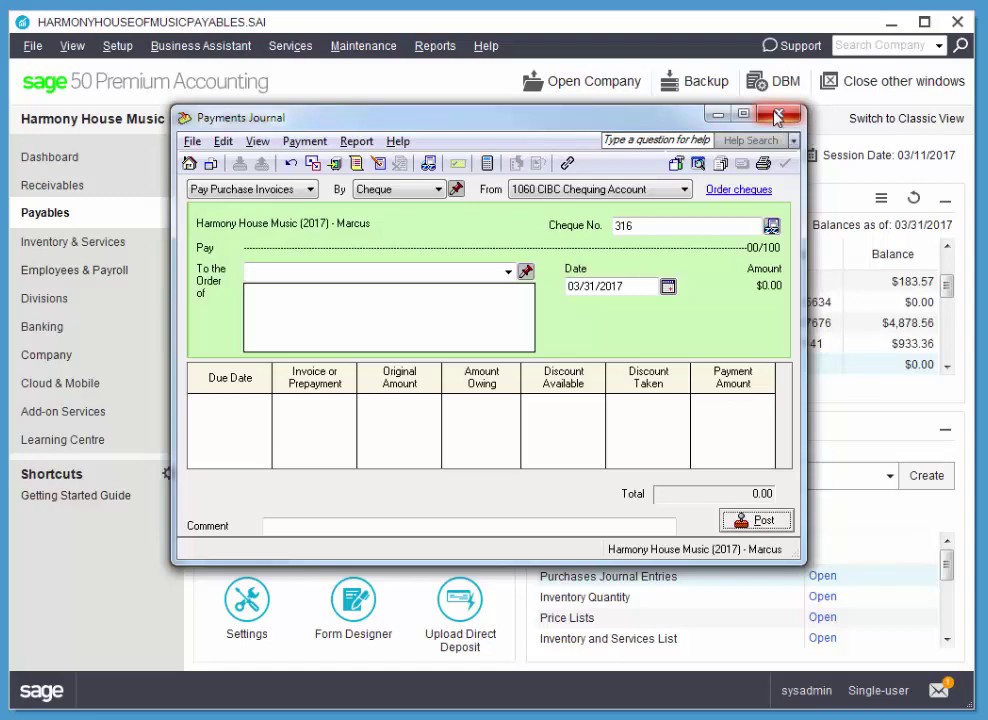
click(778, 117)
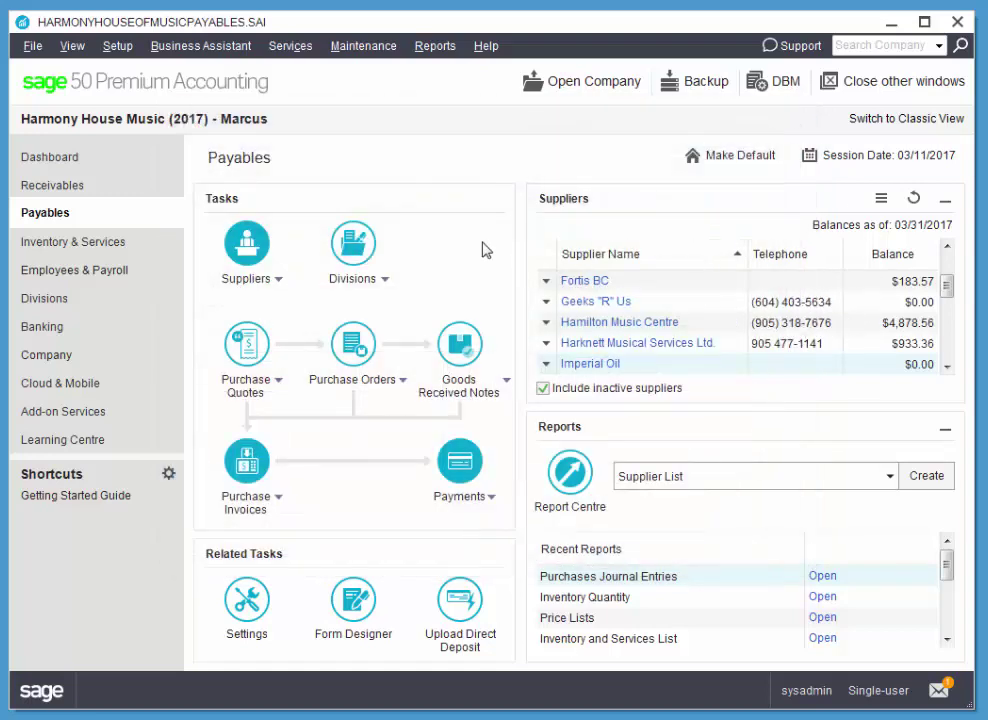
- Display the Payments journal entries report by date, with both the start and finish dates set to 03/31/2017
click(435, 47)
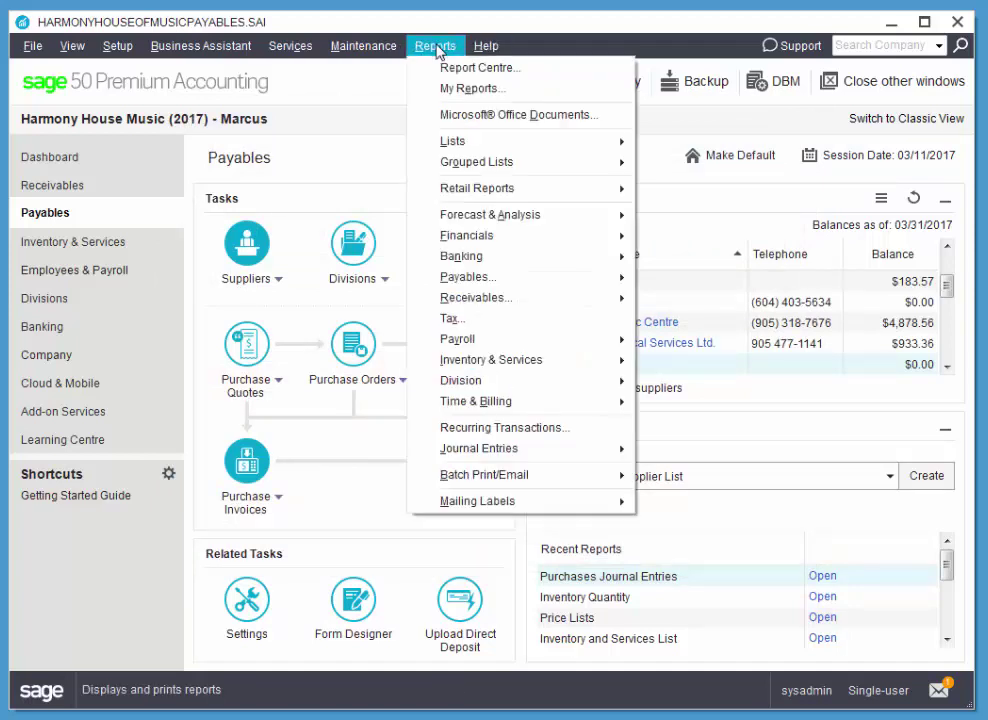
mouse_move(522, 449)
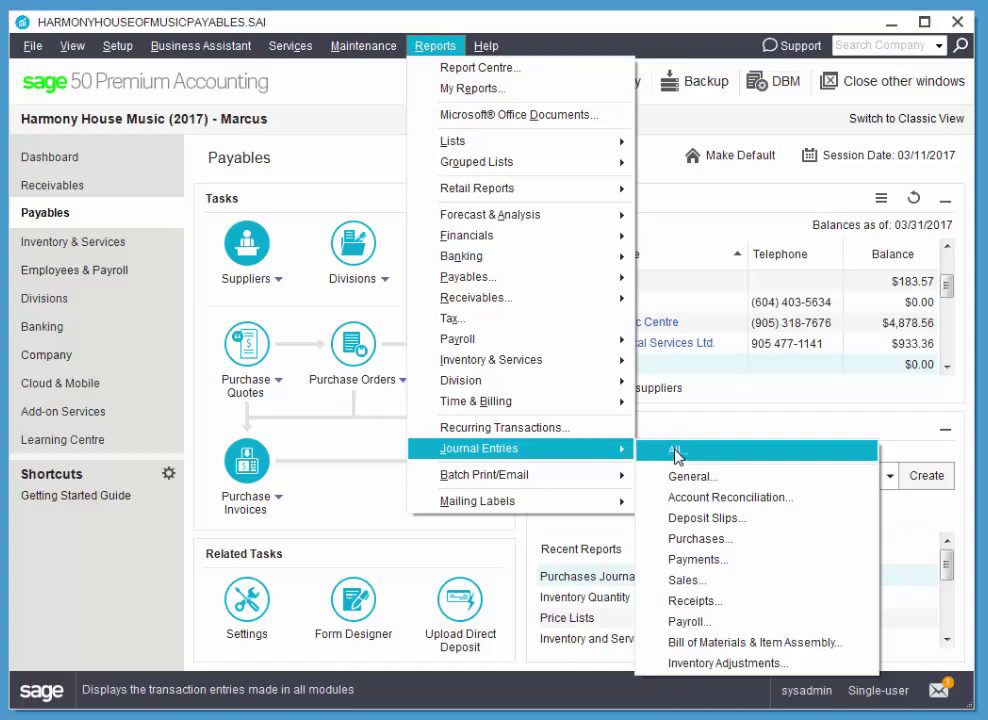
click(703, 567)
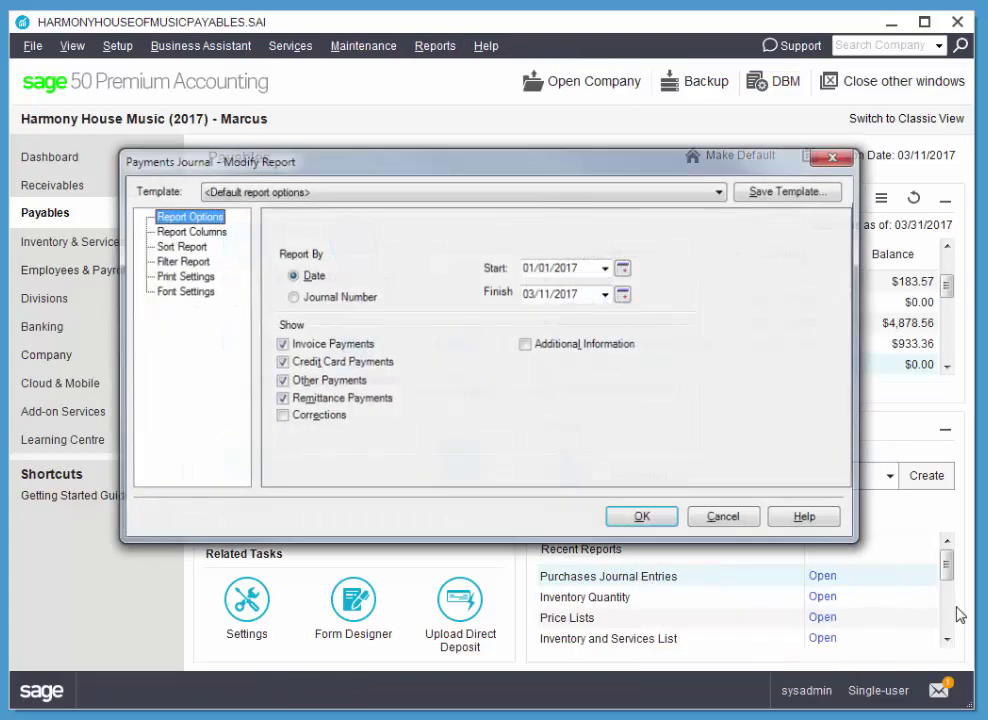
click(624, 268)
click(724, 309)
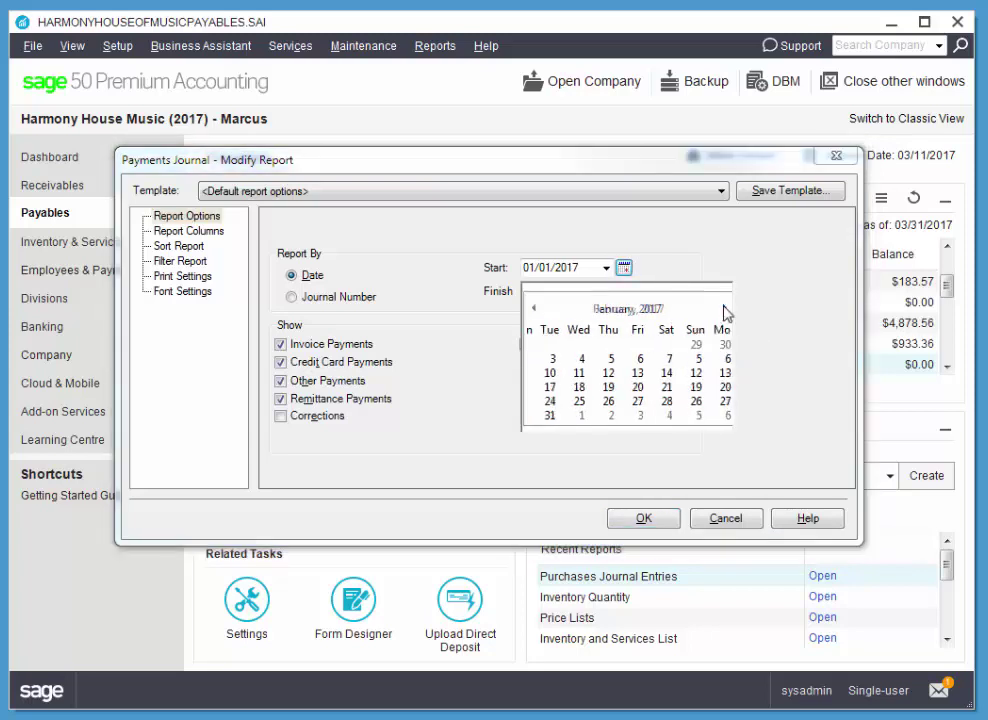
click(724, 309)
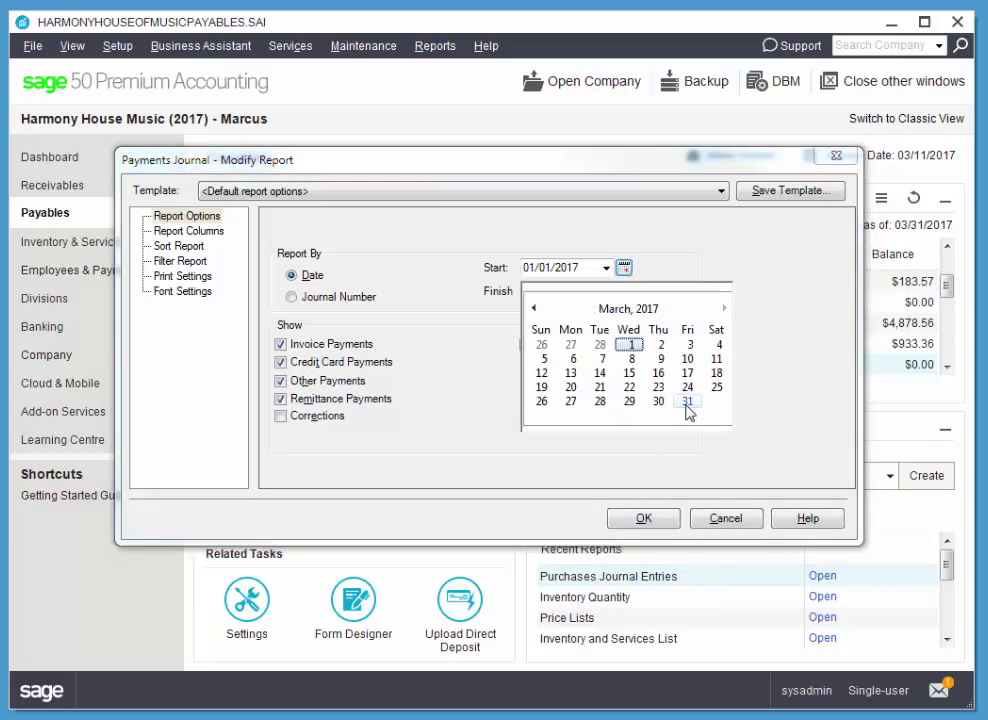
click(687, 401)
click(768, 377)
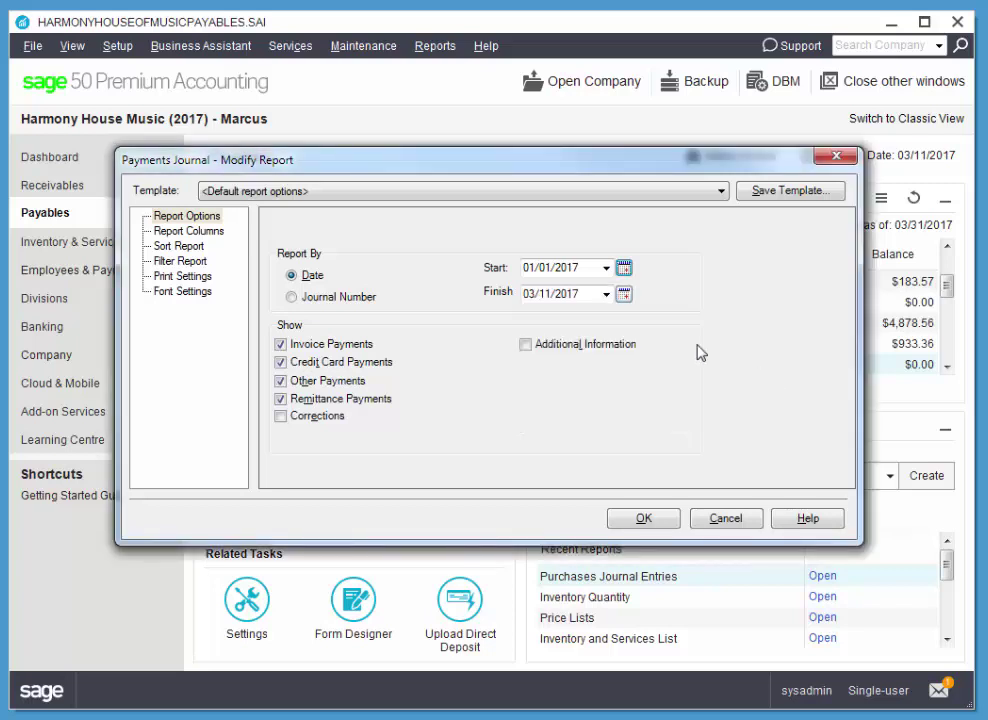
click(623, 293)
click(687, 427)
click(780, 435)
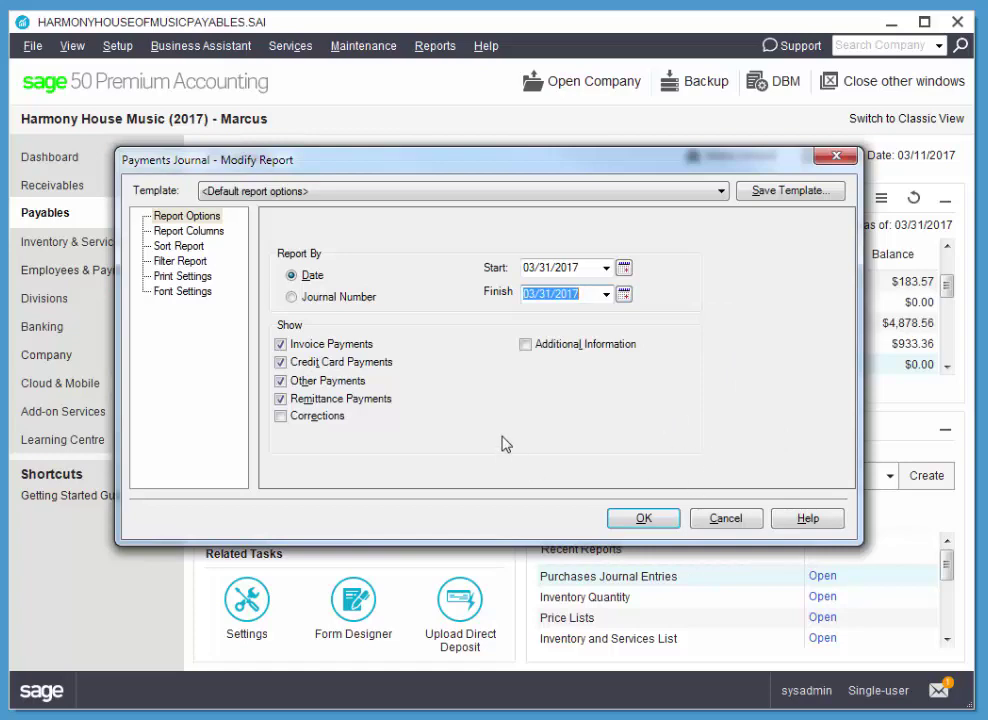
click(650, 522)
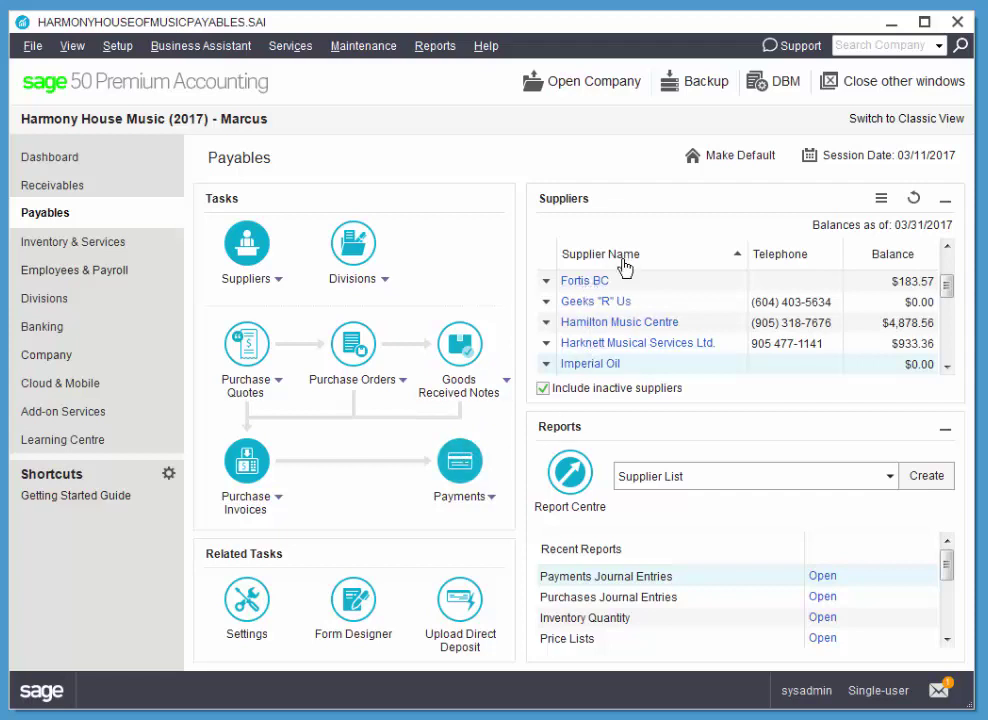
- Start a payment to Northwest Music Inc. in the Payments Journal, adding it as a new supplier by name only with Quick Add
click(459, 465)
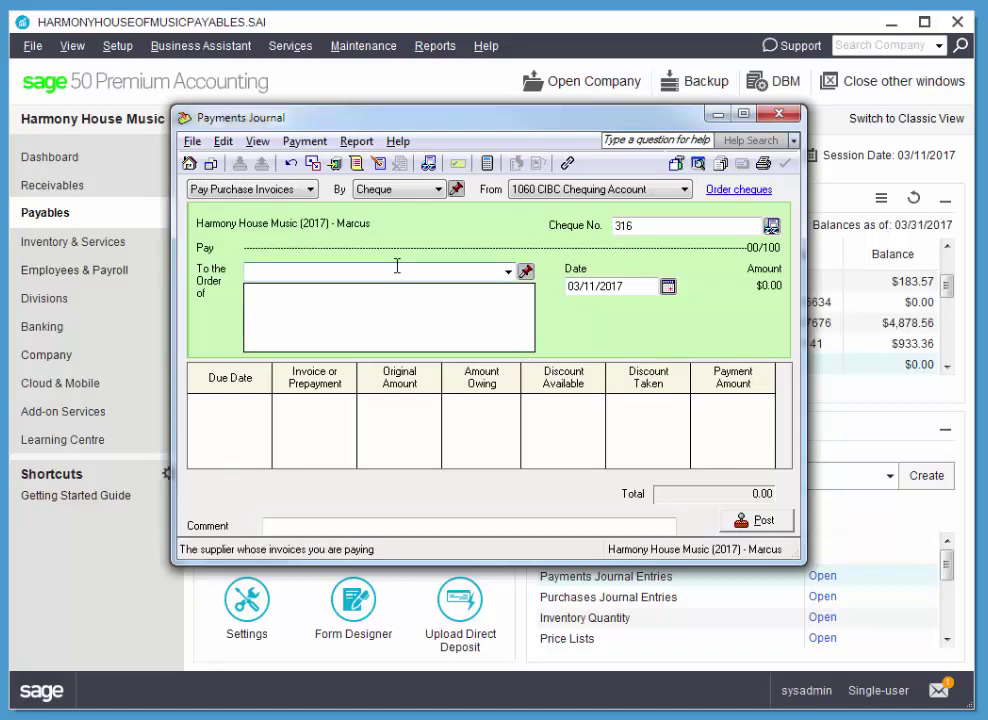
text(n)
key(BackSpace)
text(Northwest Music Inc.)
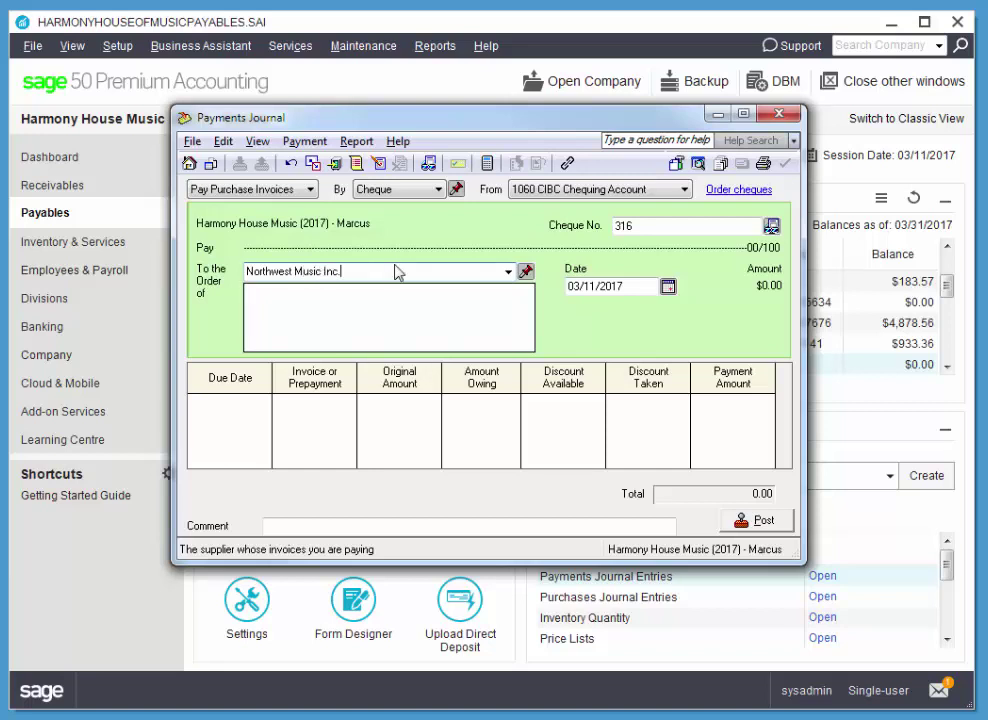
key(Tab)
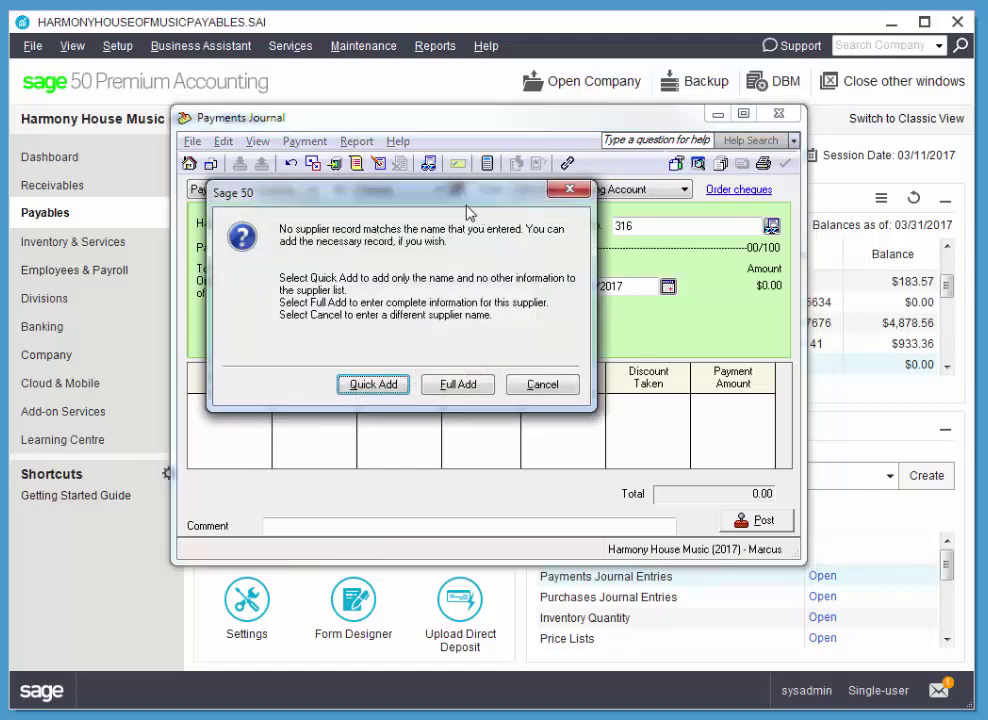
drag(471, 186, 504, 170)
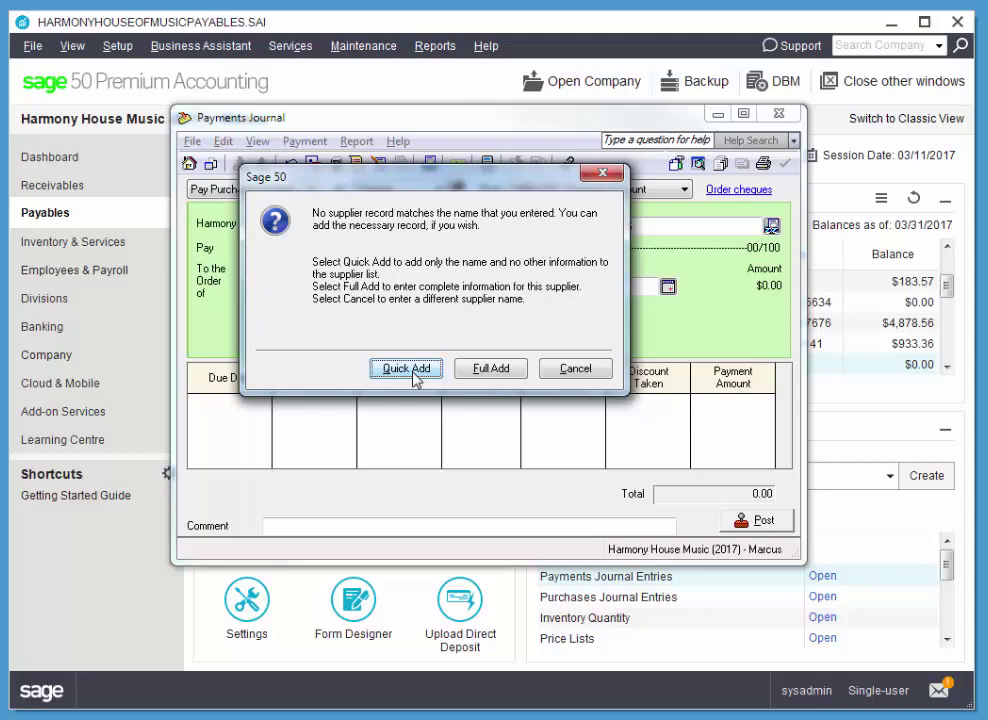
drag(470, 186, 490, 365)
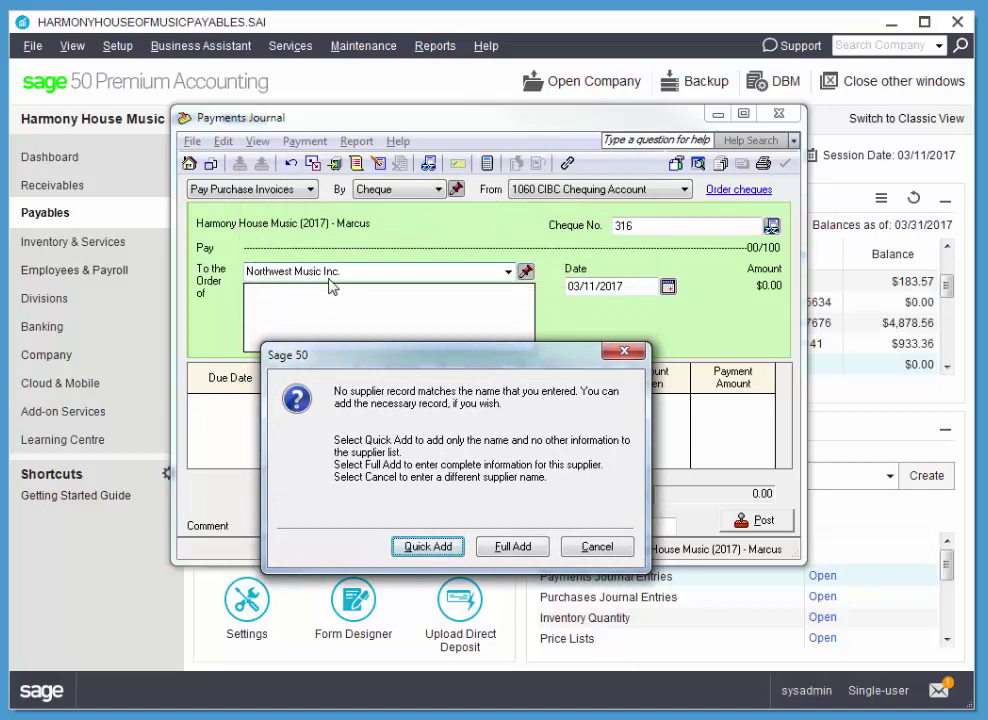
click(428, 547)
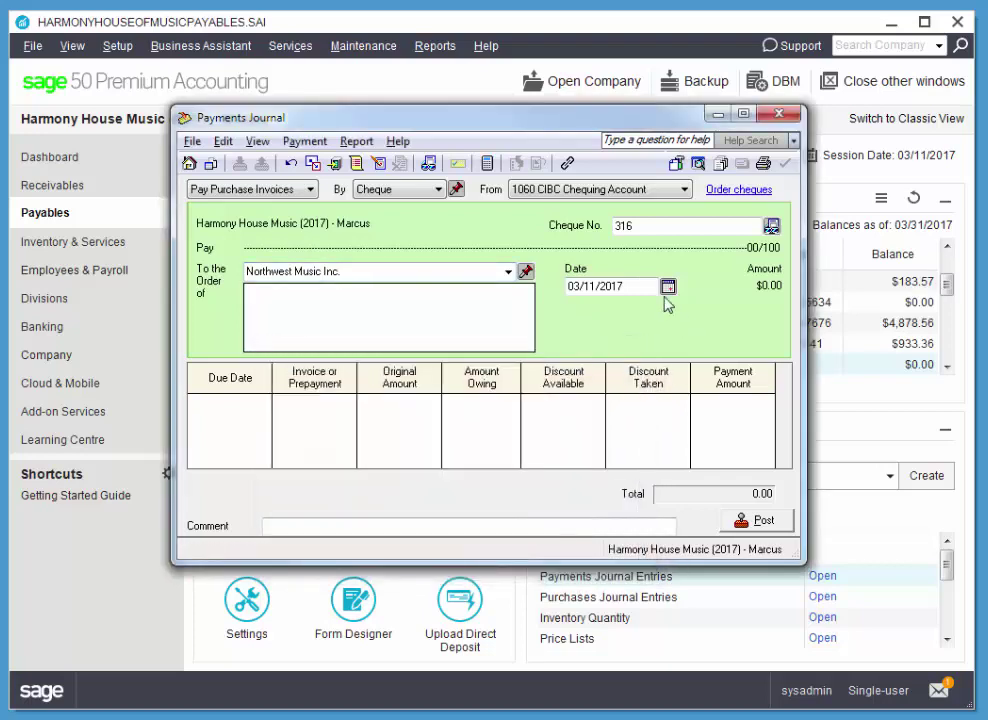
- Date the Northwest Music Inc. payment 03/25/2017
click(630, 282)
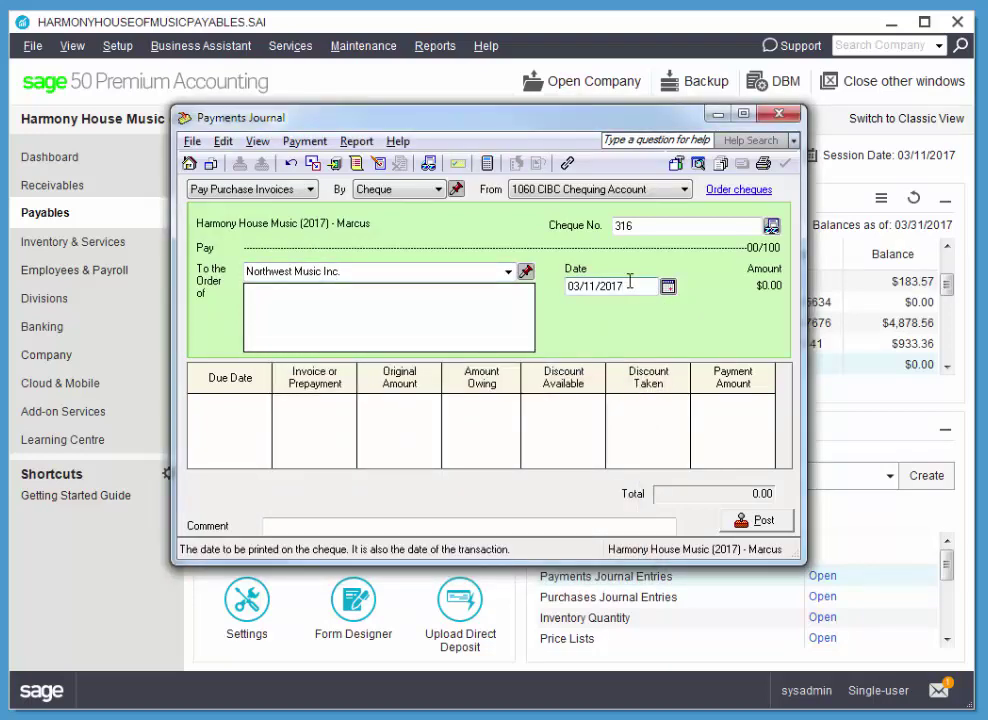
click(667, 287)
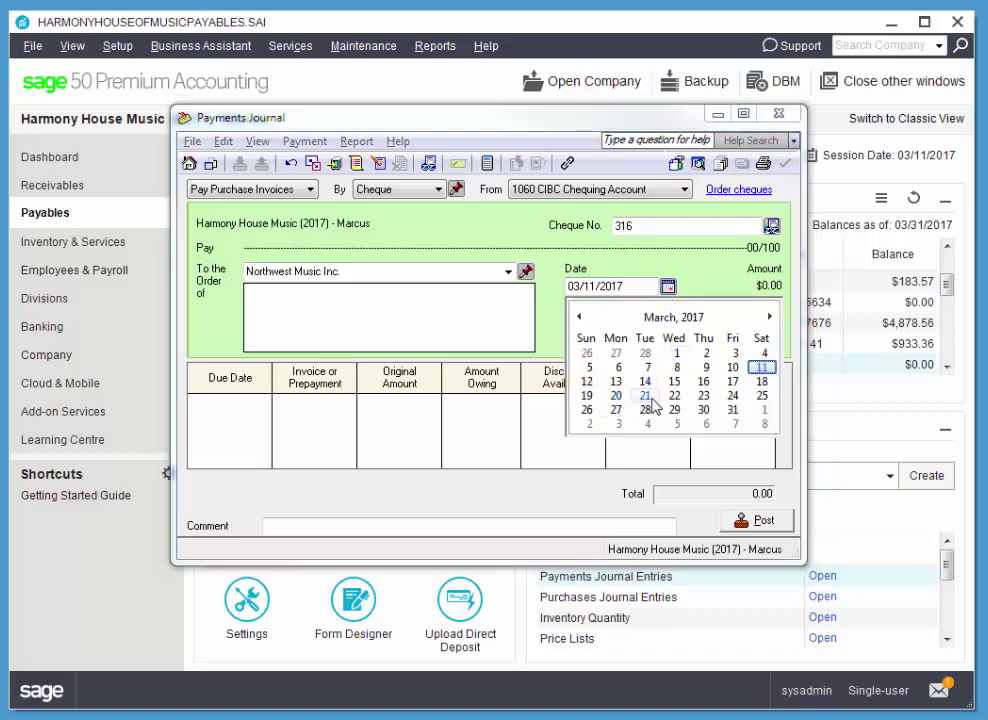
click(762, 395)
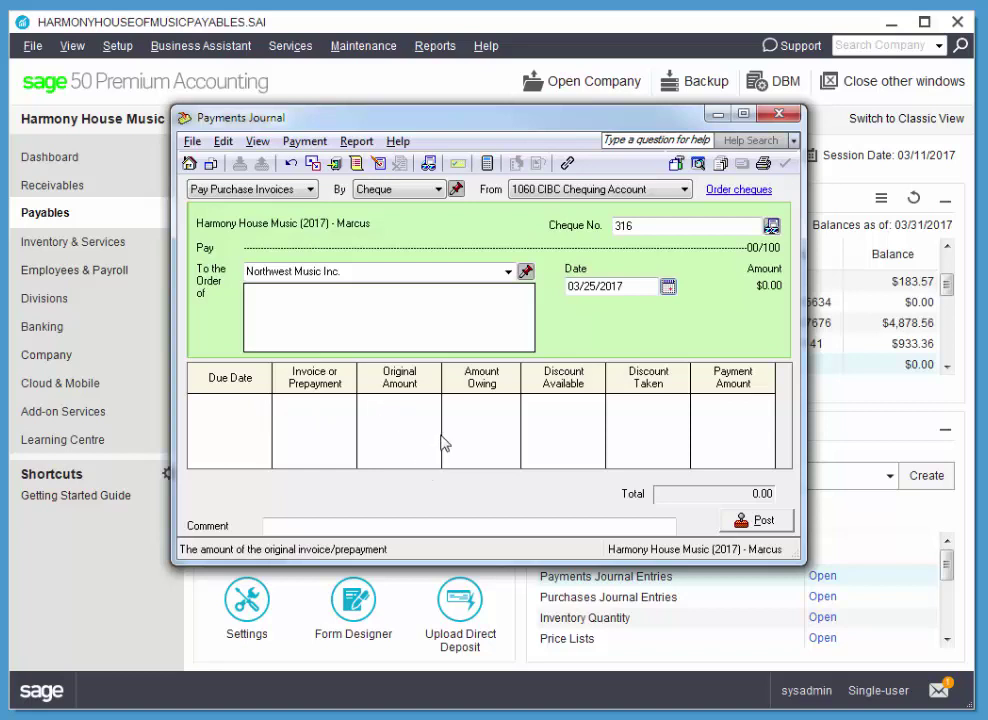
- Enter a 500.00 prepayment for Northwest Music Inc. with the comment "prepayment on purchase - special order - first time supplier"
click(336, 165)
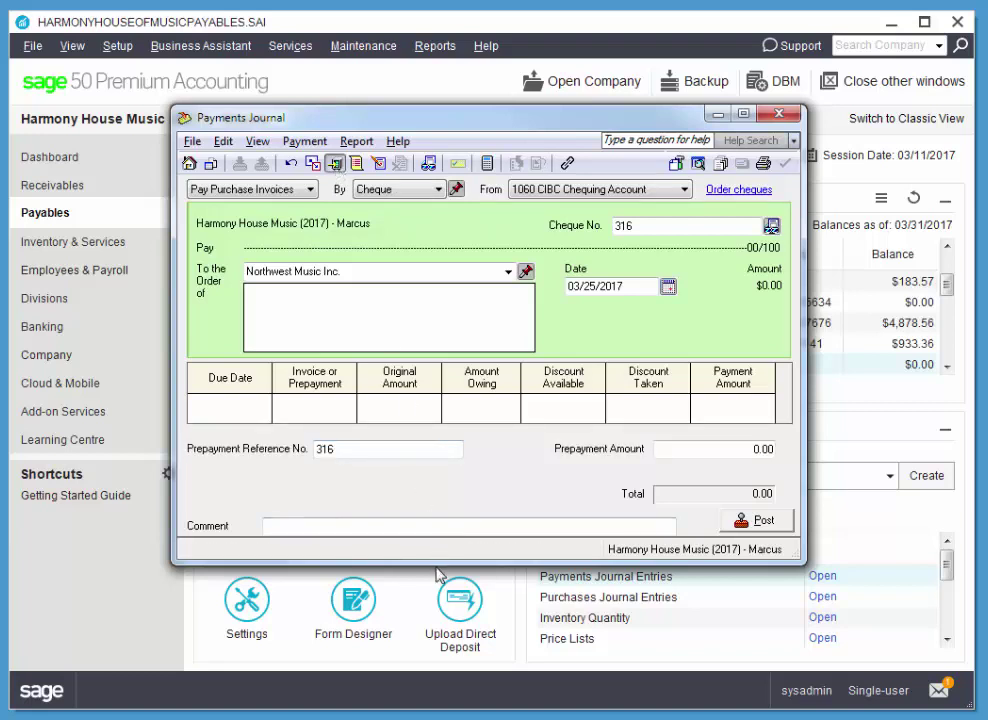
drag(441, 561, 432, 614)
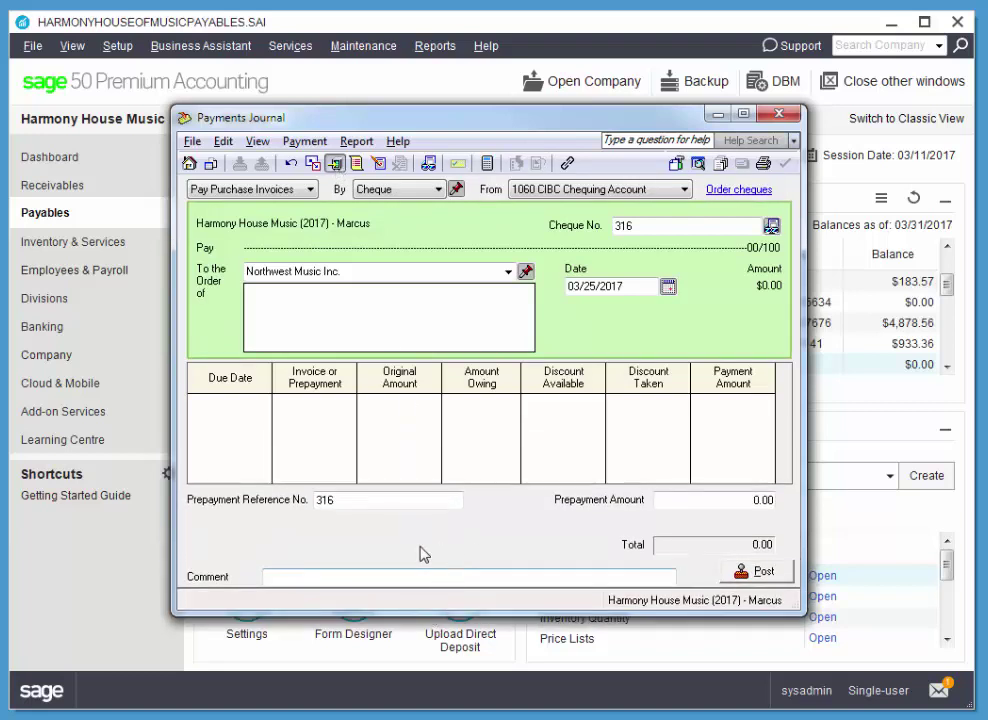
click(764, 500)
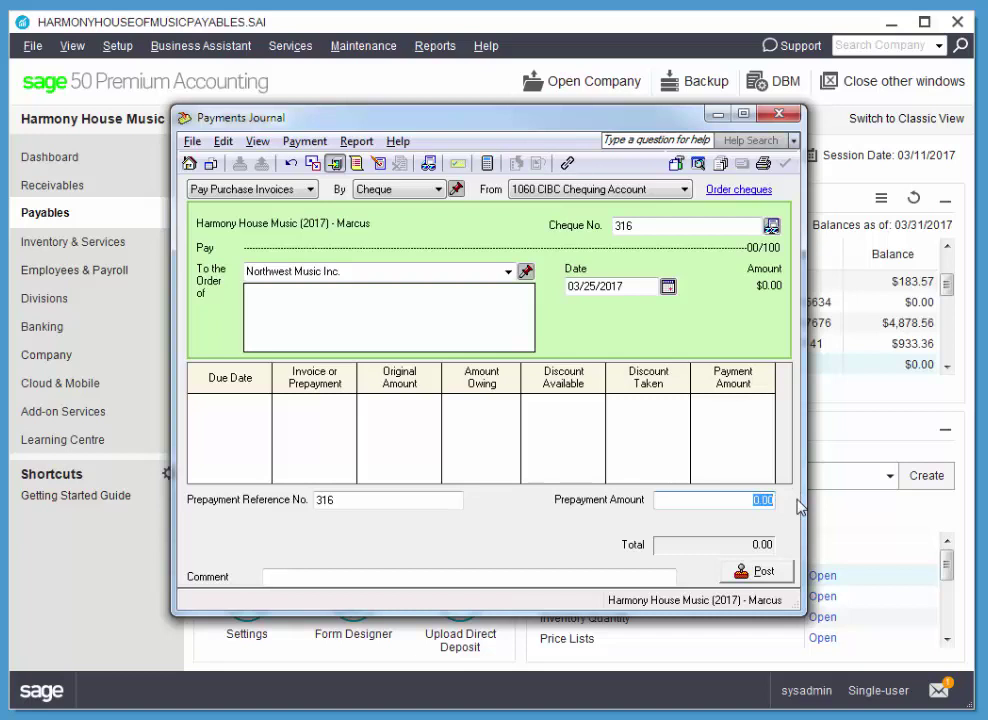
text(500)
key(Tab)
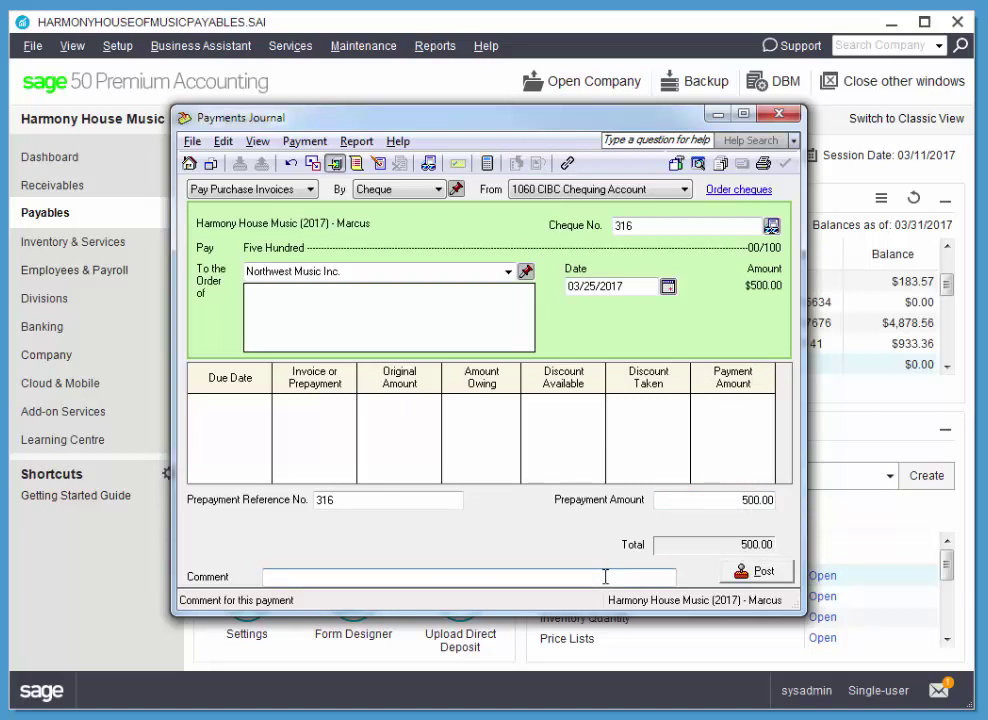
text(prepayment on purchase)
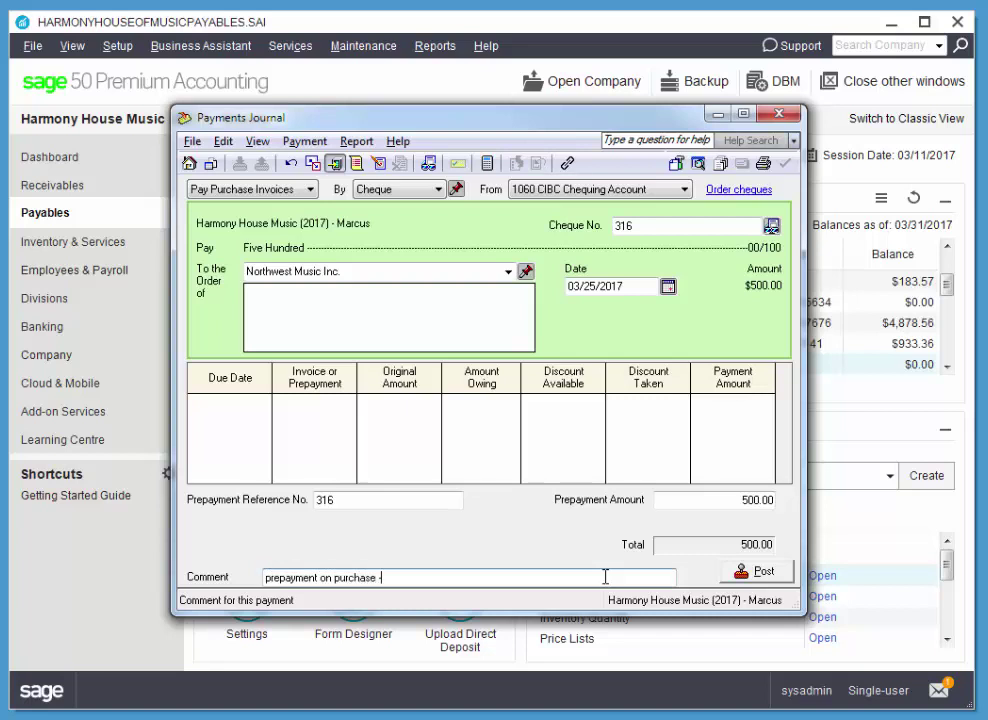
text( - special order - first time sup)
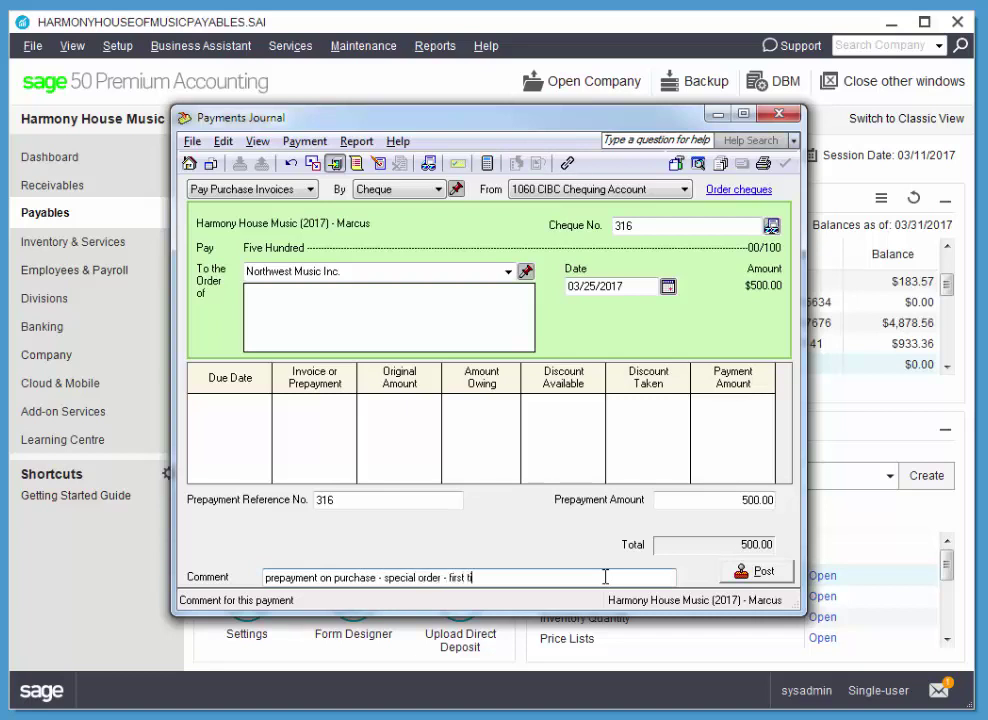
text(plier)
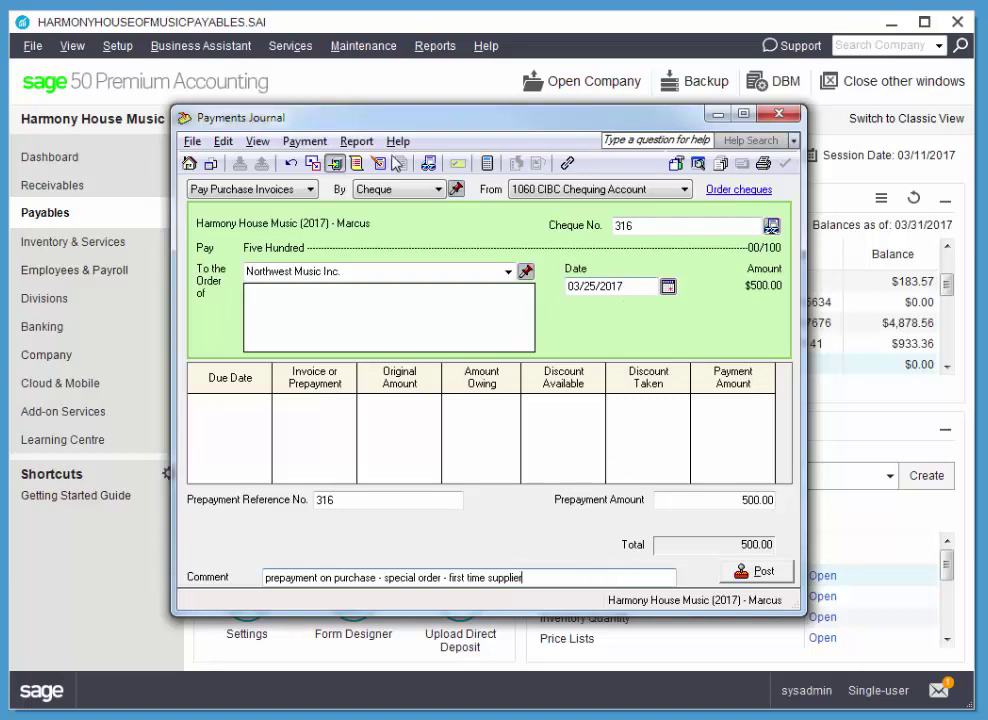
- Display the journal entry for the Northwest Music Inc. prepayment to review the accounts, and close it
click(357, 142)
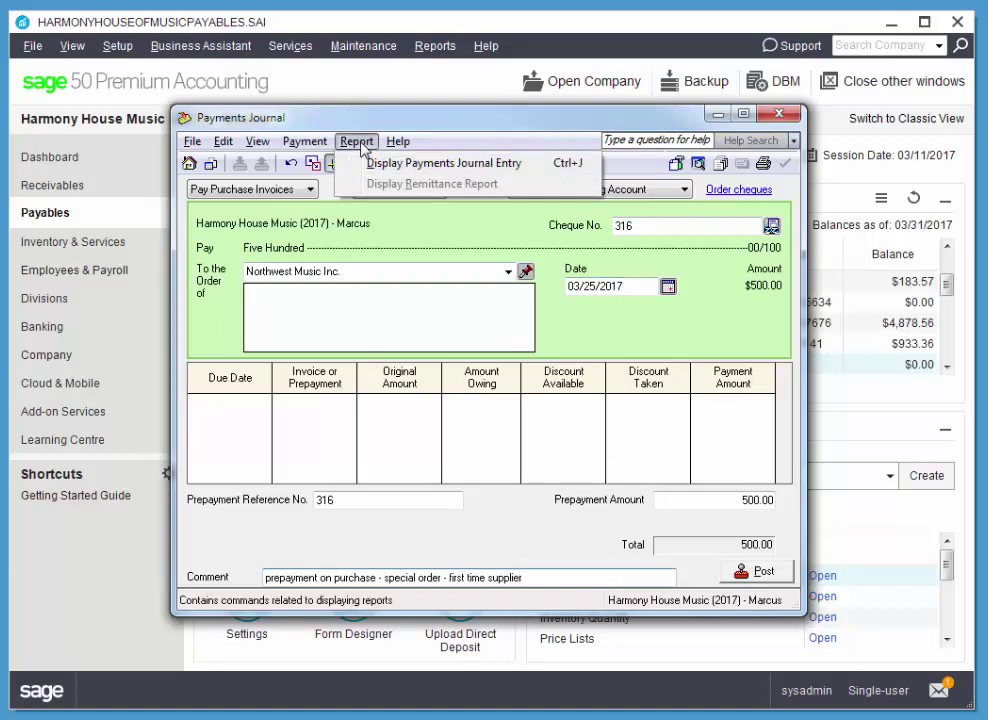
click(380, 161)
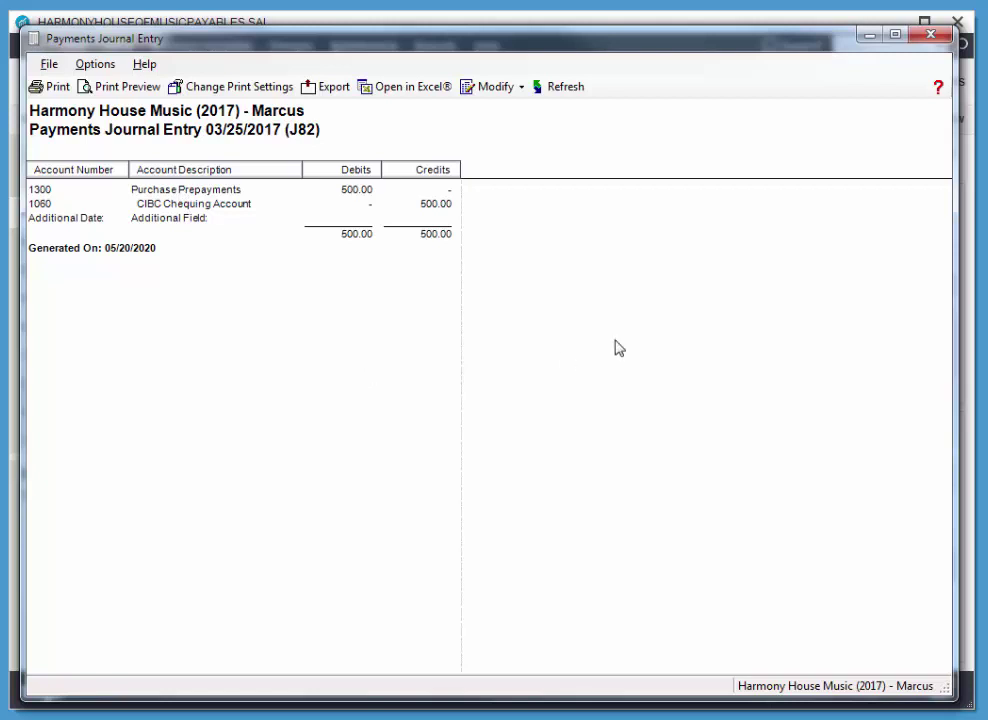
click(929, 38)
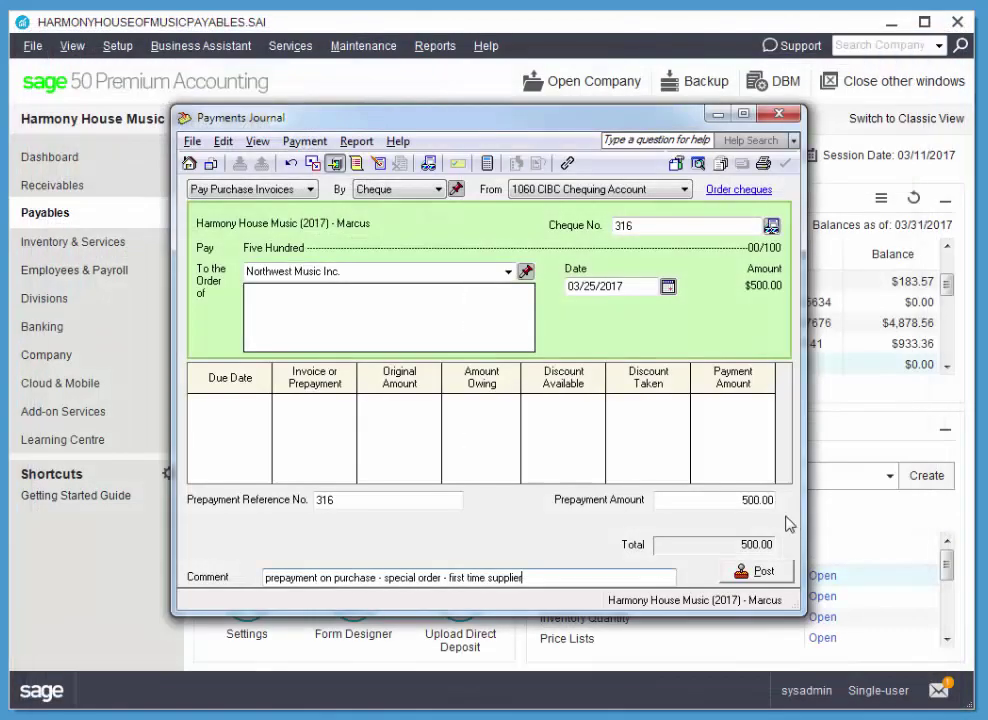
- Post the Northwest Music Inc. prepayment, accepting the date beyond the session date, and close the Payments Journal
click(780, 580)
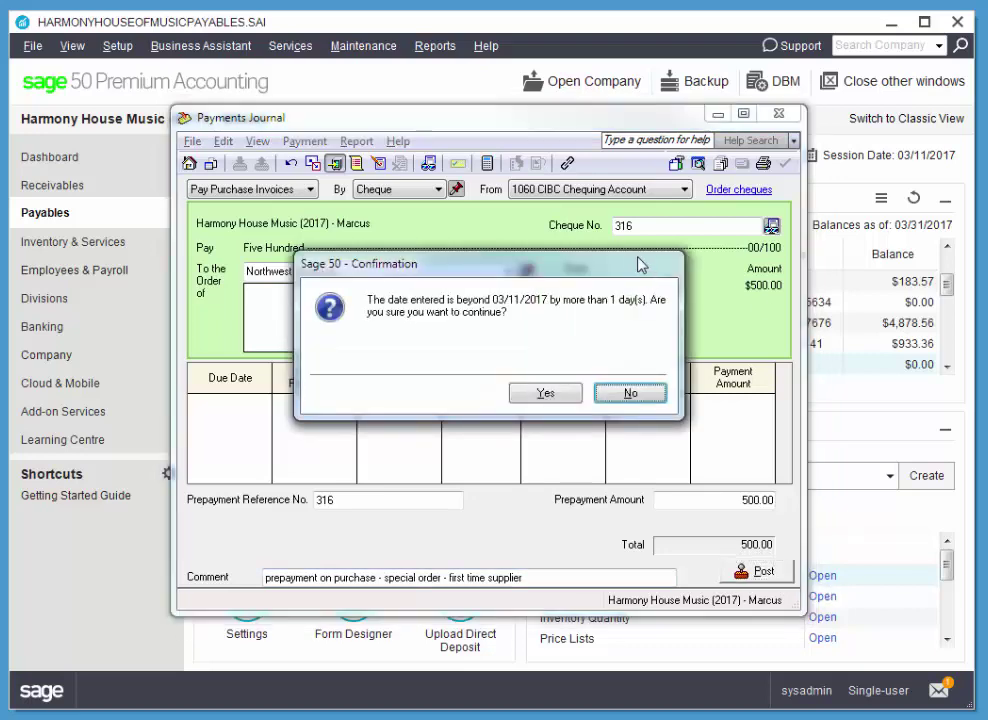
click(546, 396)
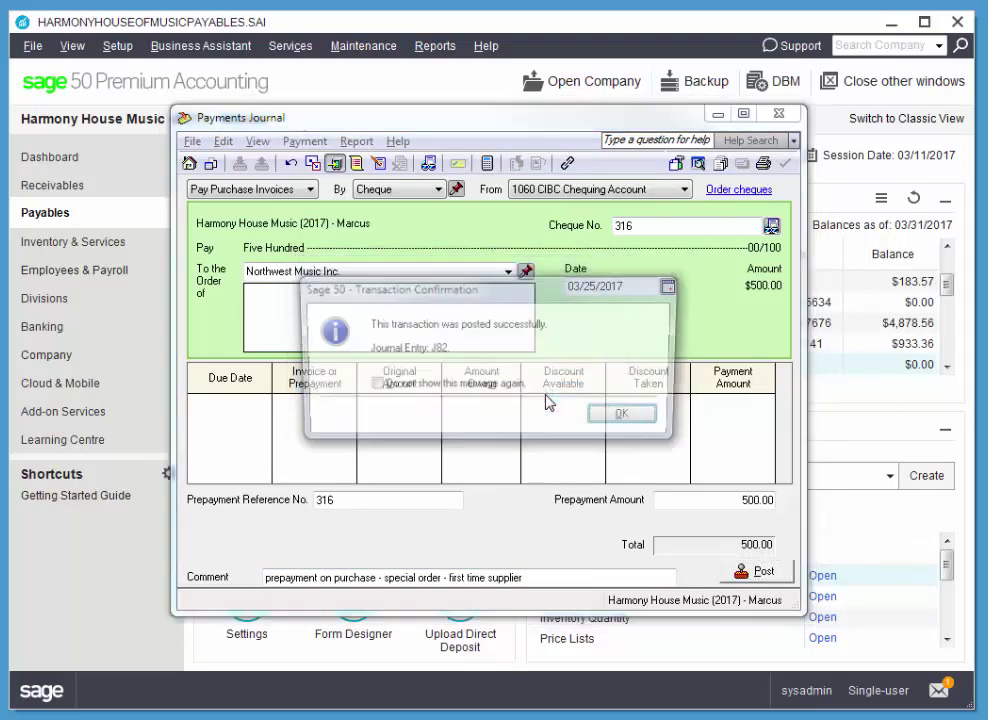
click(638, 420)
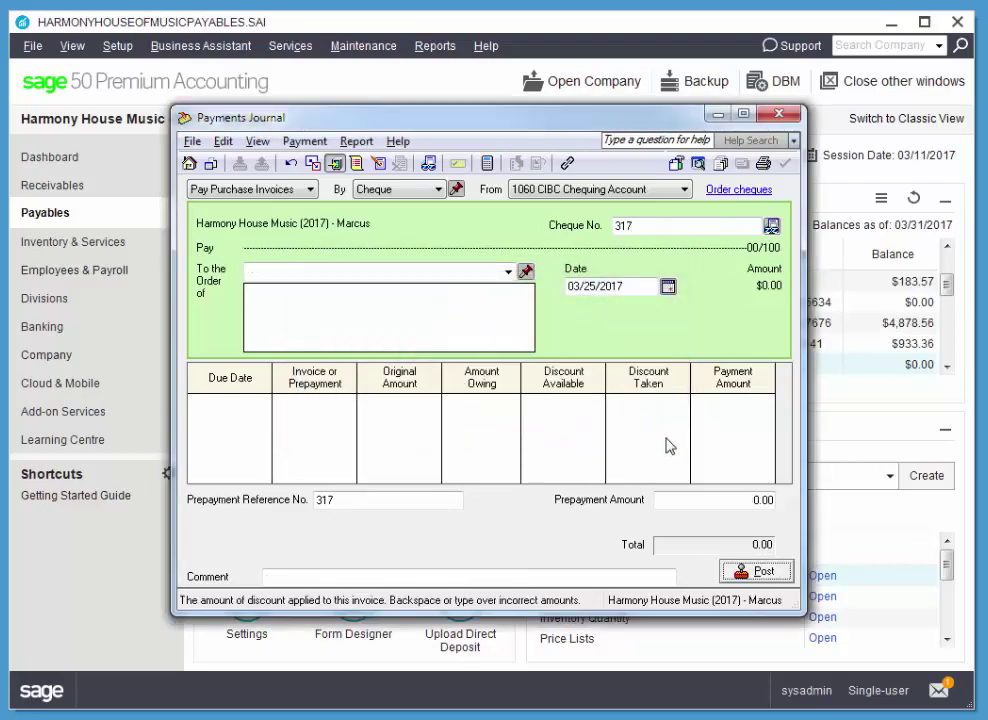
click(779, 114)
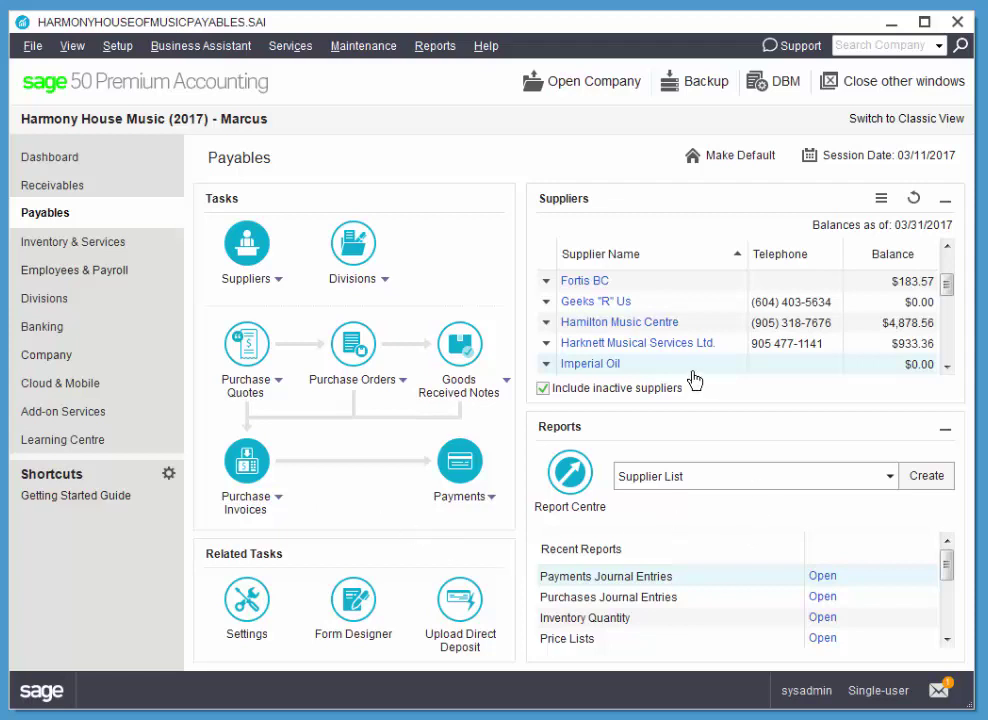
- Locate Northwest Music Inc. in the supplier list and start a new purchase invoice for it
click(947, 366)
click(947, 366)
click(947, 366)
click(947, 366)
click(947, 366)
click(947, 366)
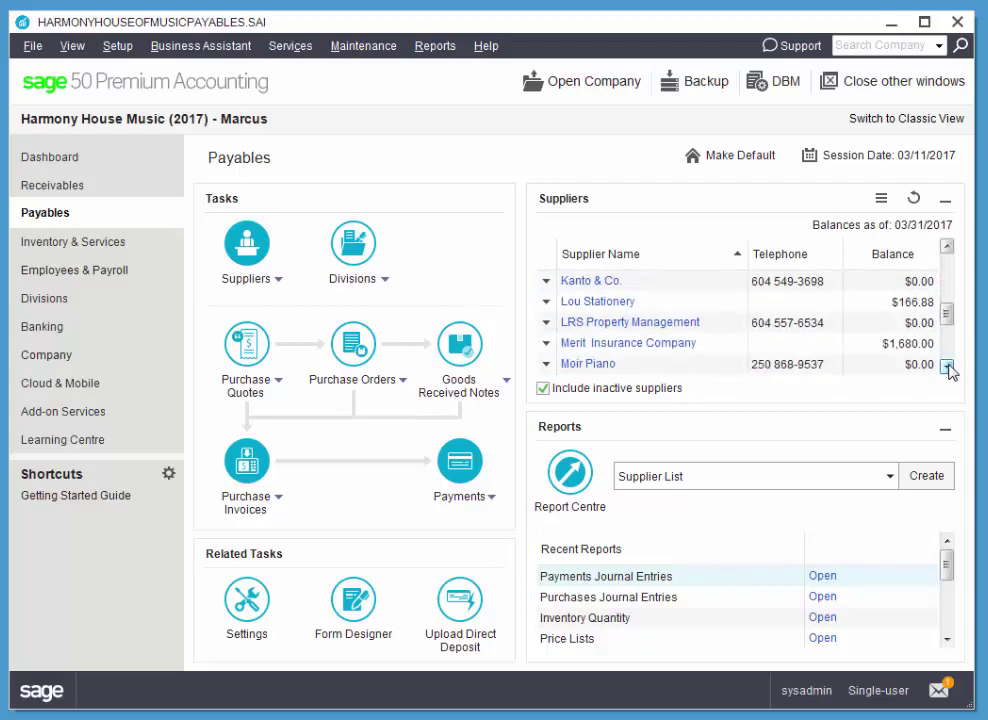
click(947, 366)
click(947, 366)
click(947, 366)
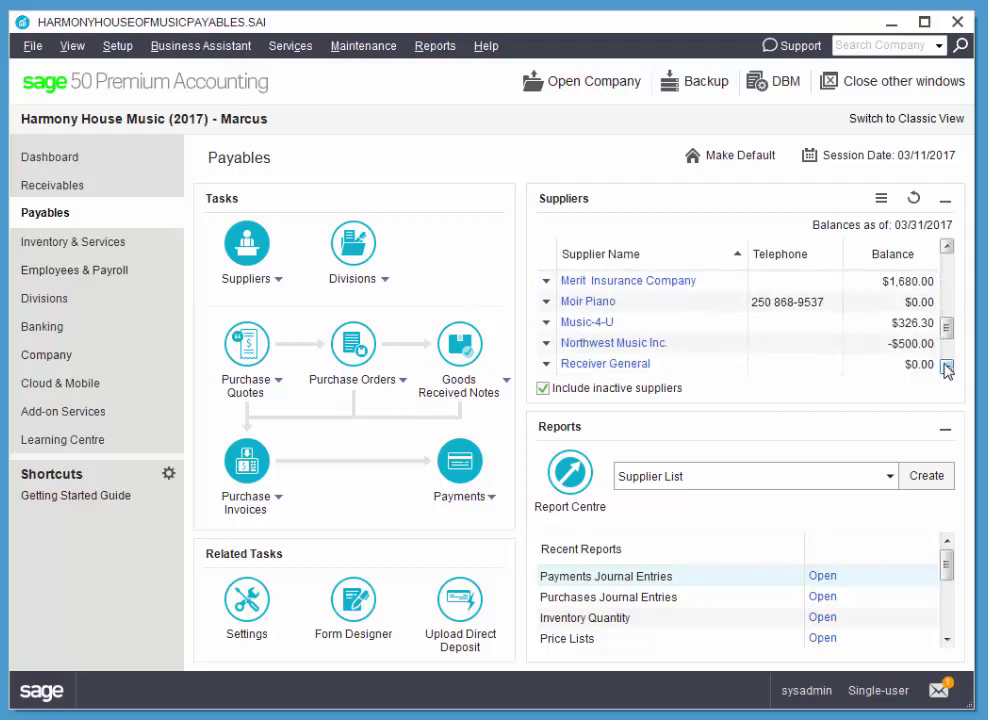
click(546, 345)
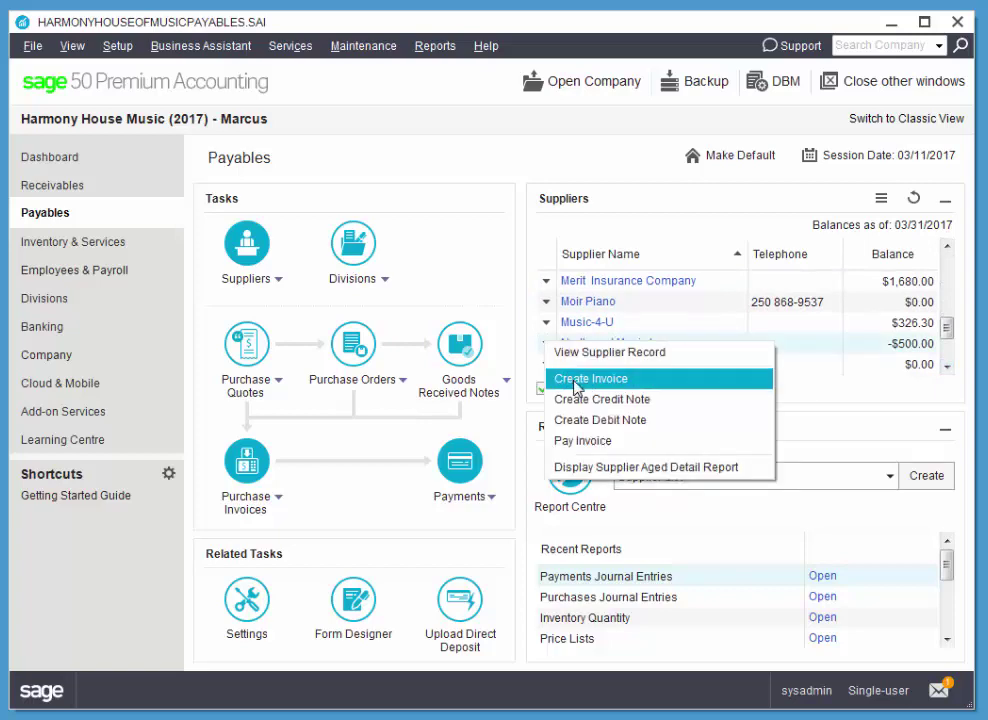
click(585, 376)
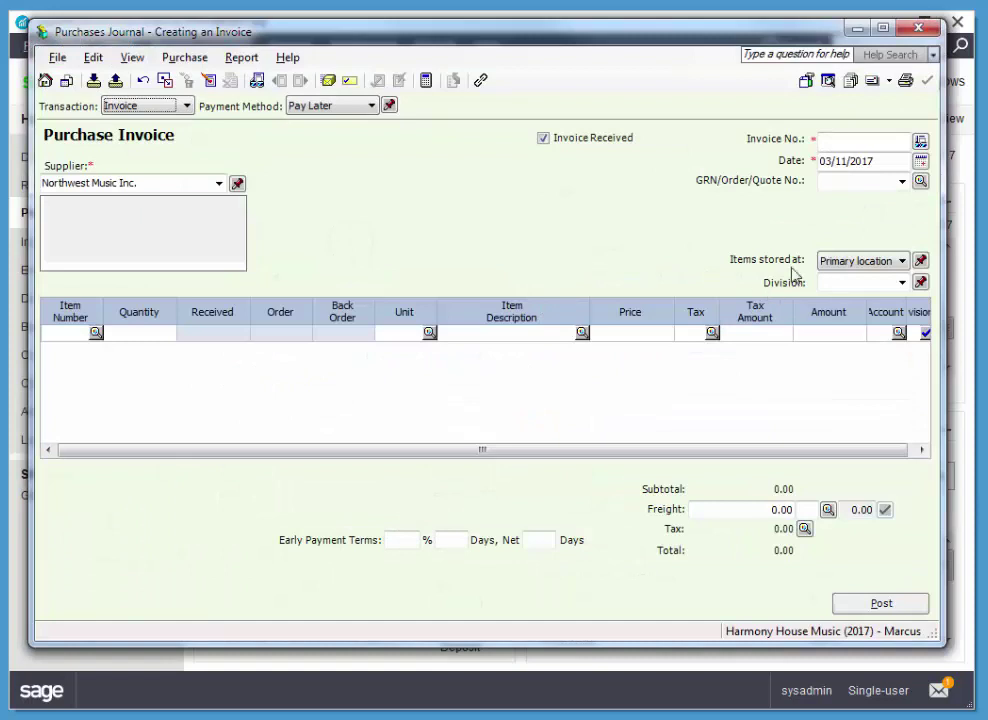
- Give the Northwest Music Inc. purchase invoice the number NMI658 and date it 03/31/2017
click(887, 139)
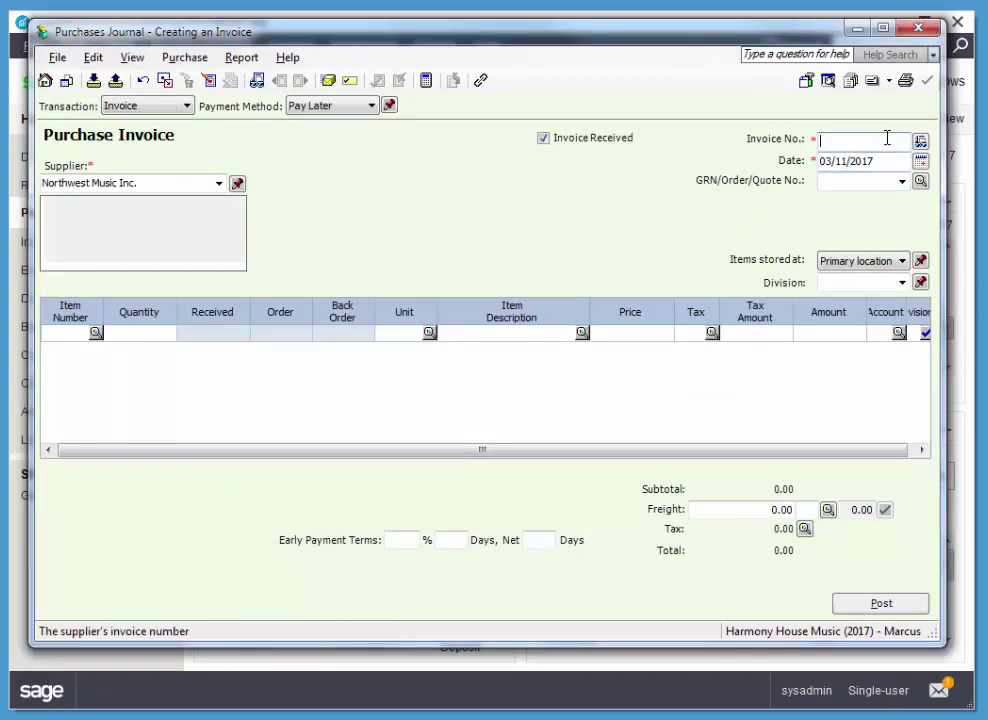
text(NM)
text(I65)
drag(840, 143, 805, 152)
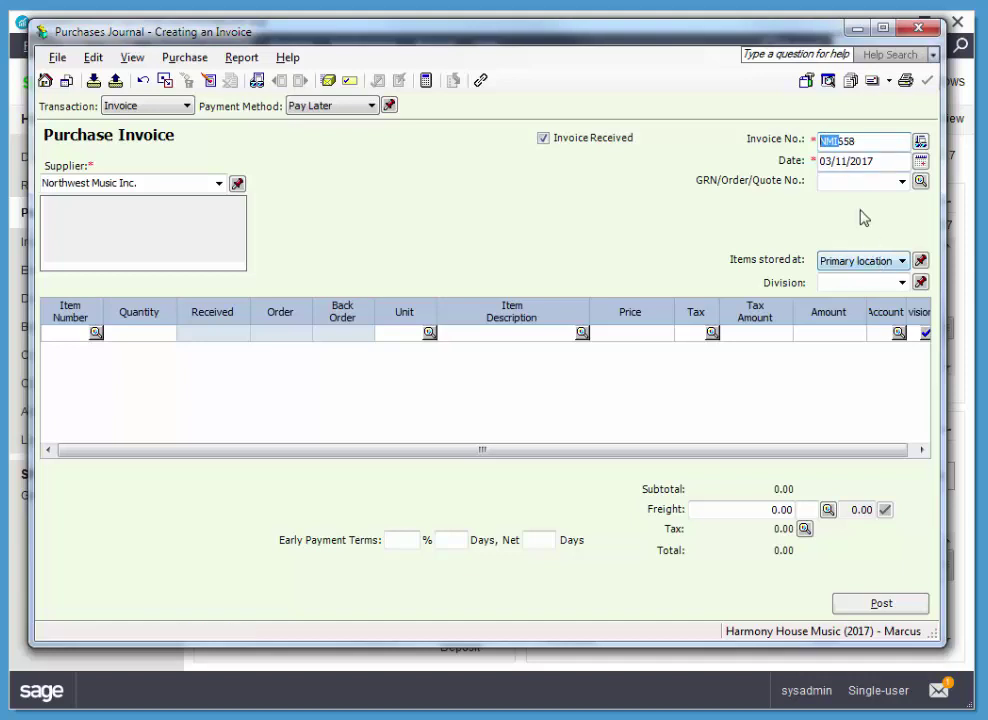
click(920, 160)
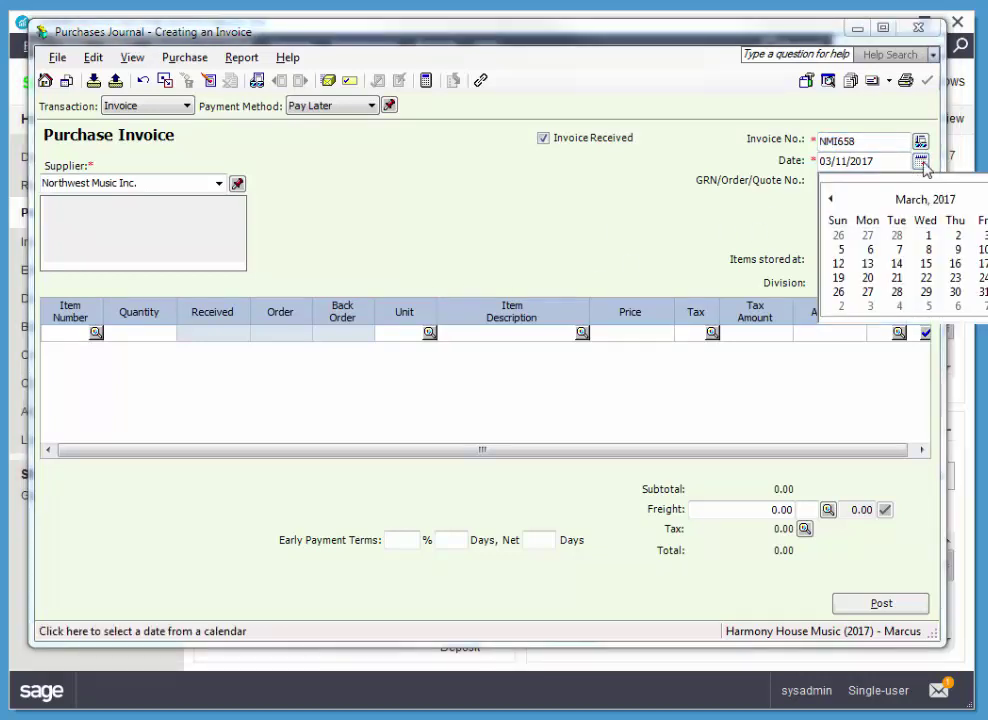
click(984, 291)
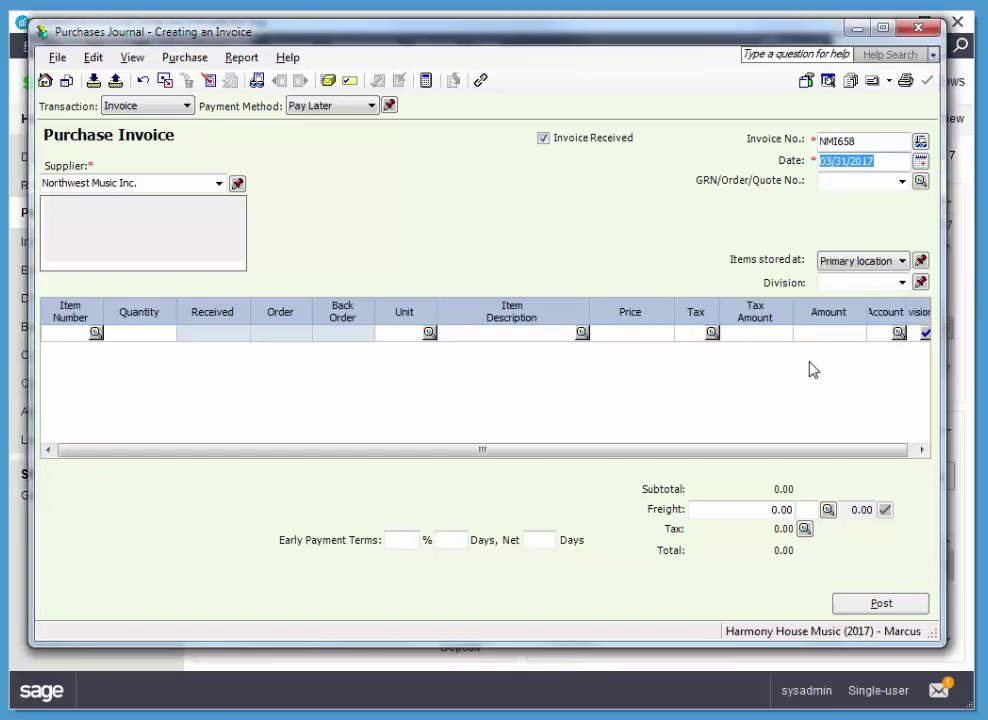
- Open a blank inventory item record from the invoice's item list to view it, and close it without creating an item
click(73, 337)
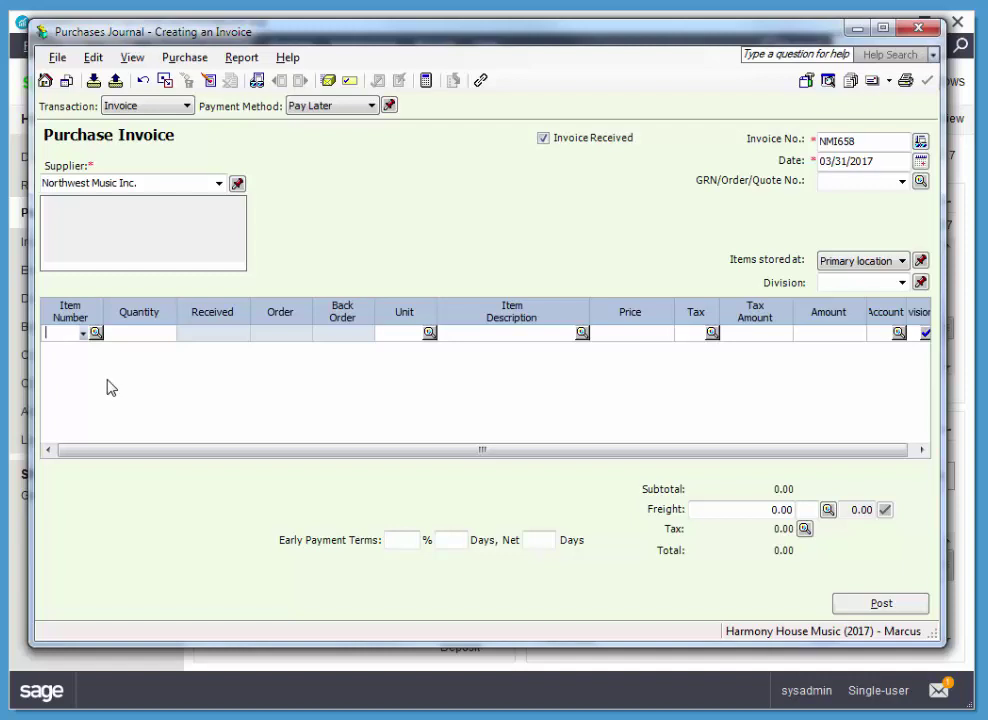
click(84, 336)
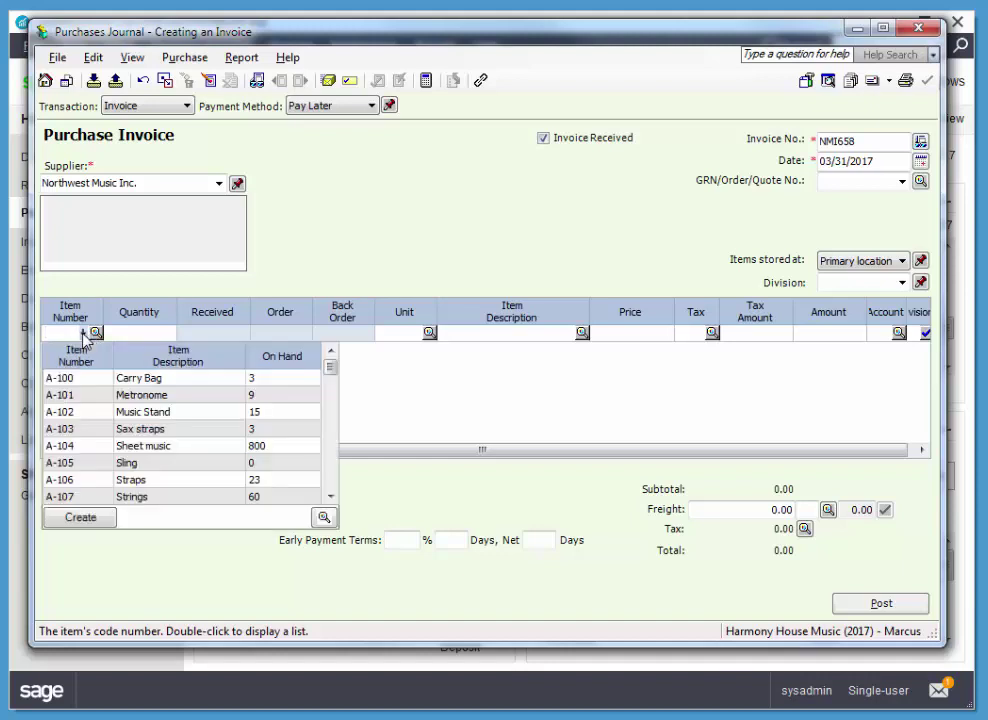
click(80, 518)
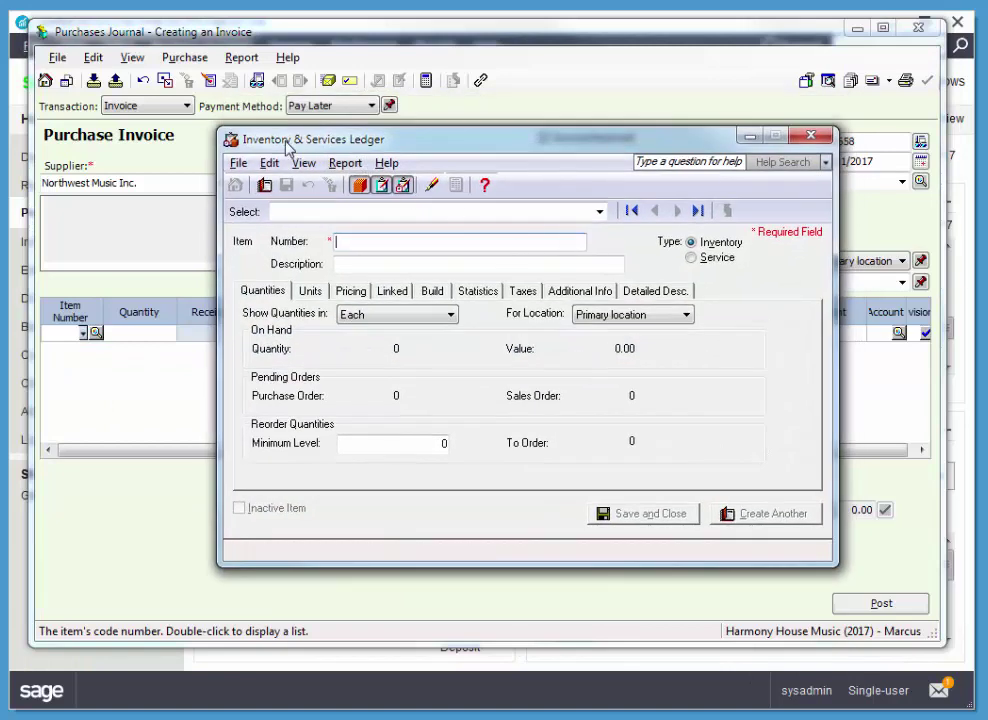
click(812, 139)
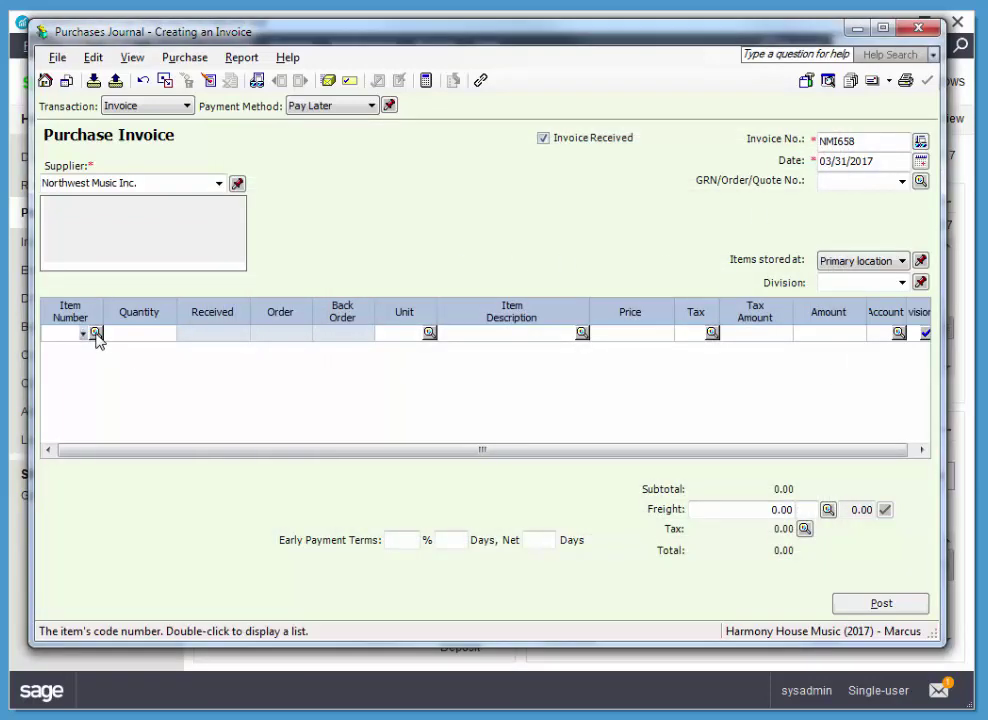
- Create inventory item S-121, Deering Goodtime Banjo, from the invoice's item list and set its minimum level to 5
click(96, 333)
click(249, 511)
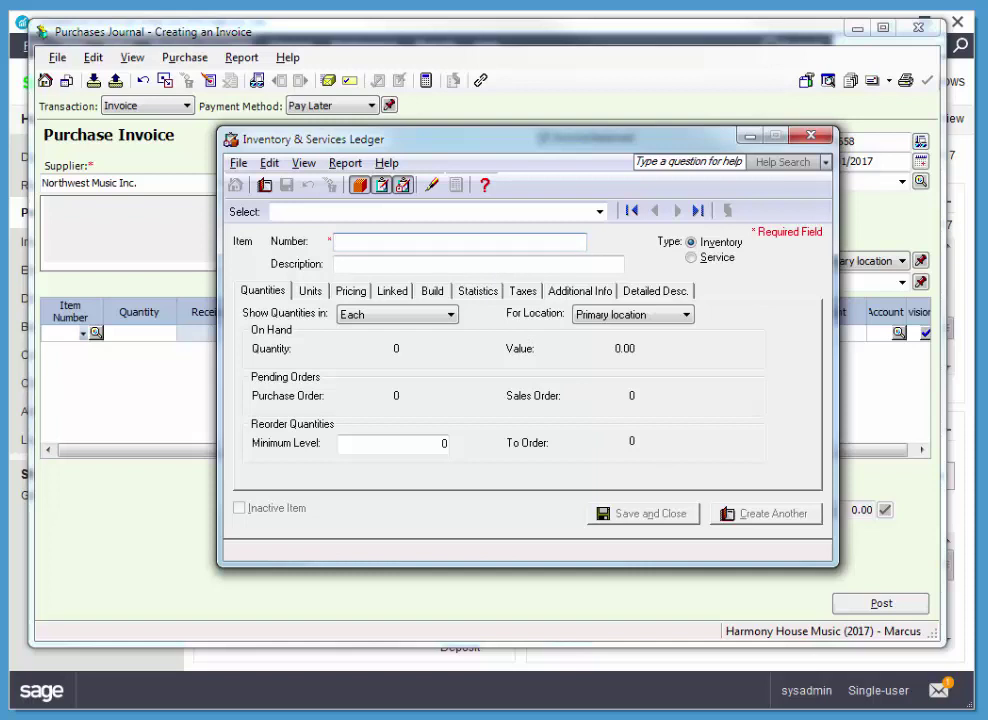
text(S-121)
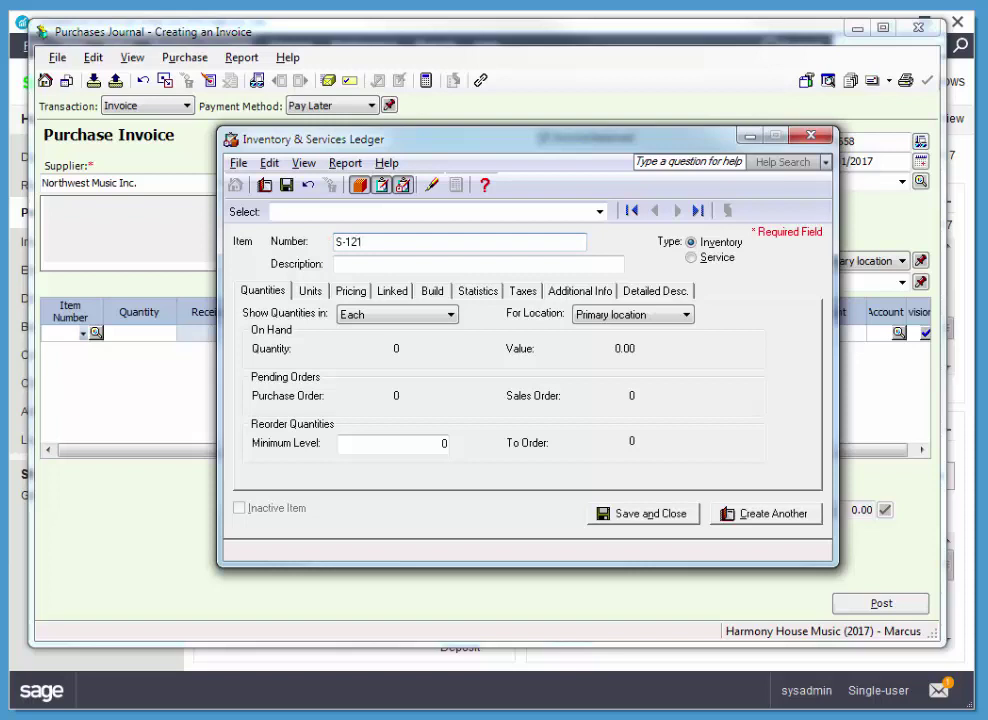
key(Tab)
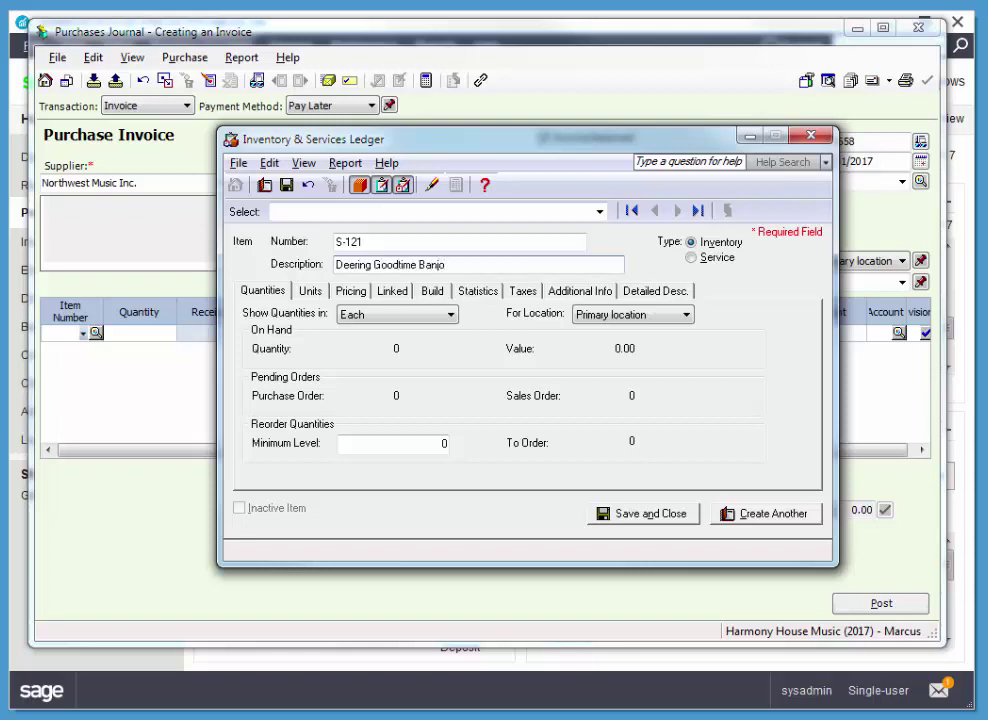
key(Tab)
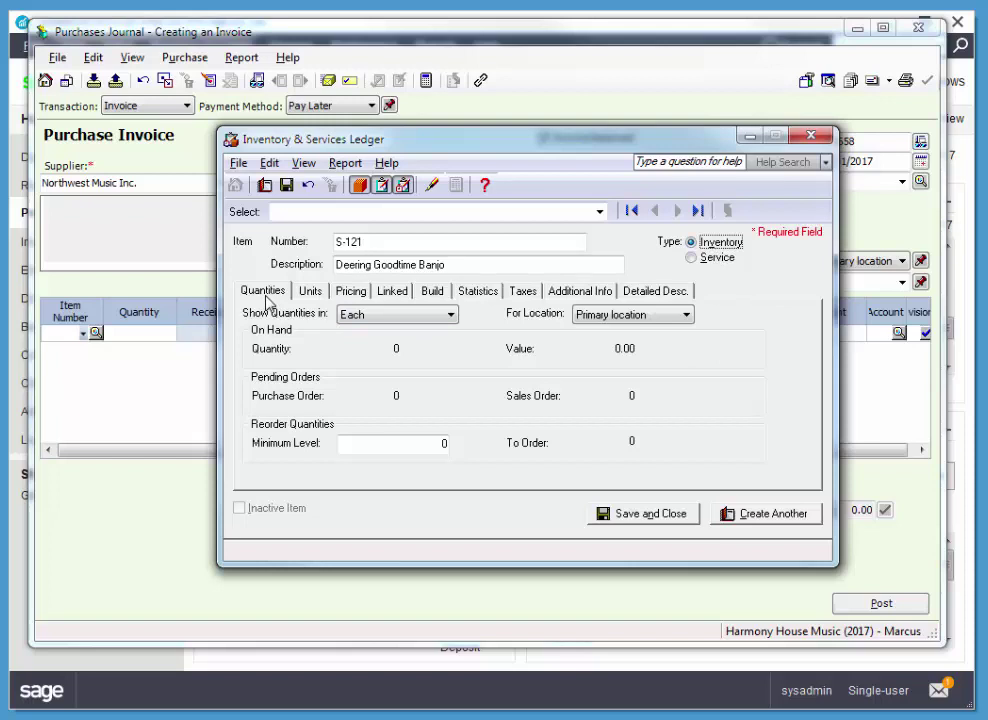
click(408, 445)
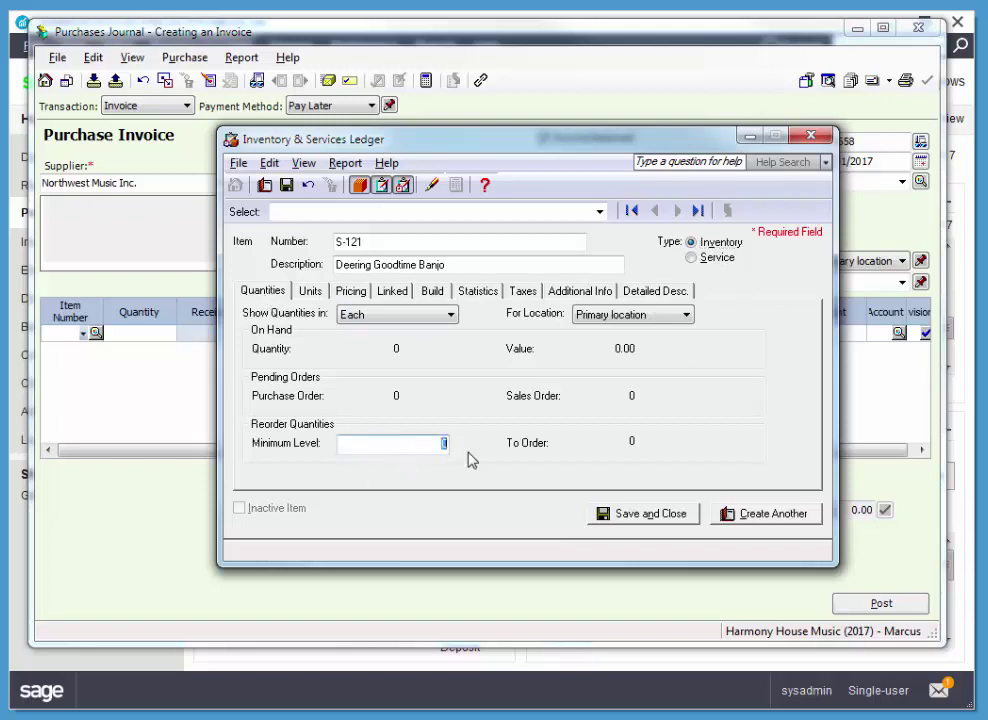
text(5)
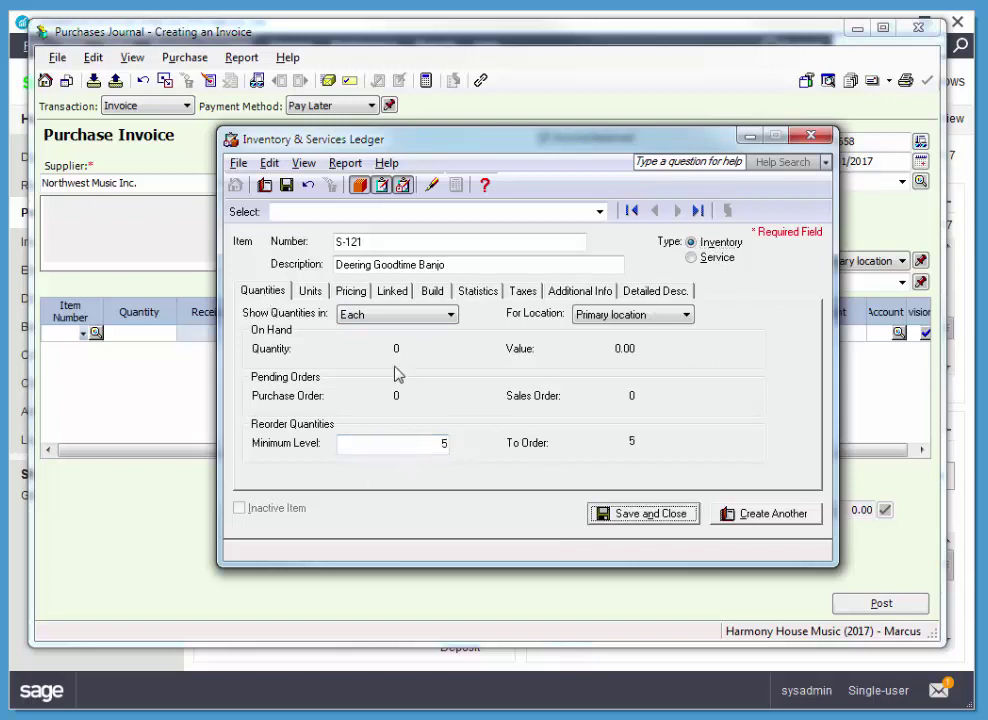
- Review the banjo's units of measure and set its regular price per selling unit to 369.95
click(310, 291)
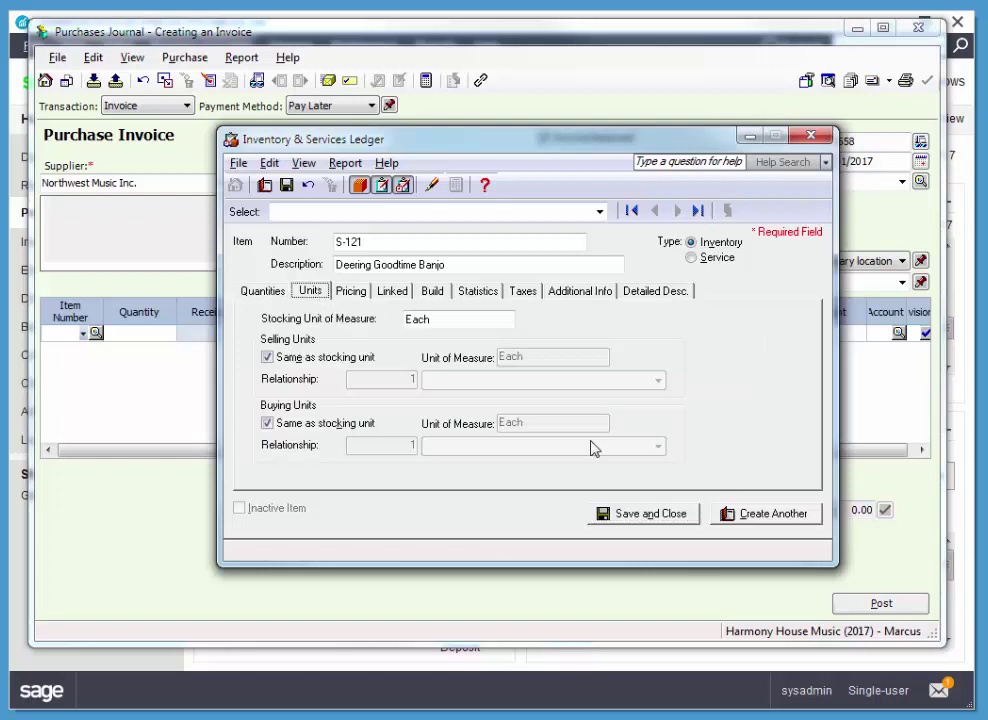
click(348, 295)
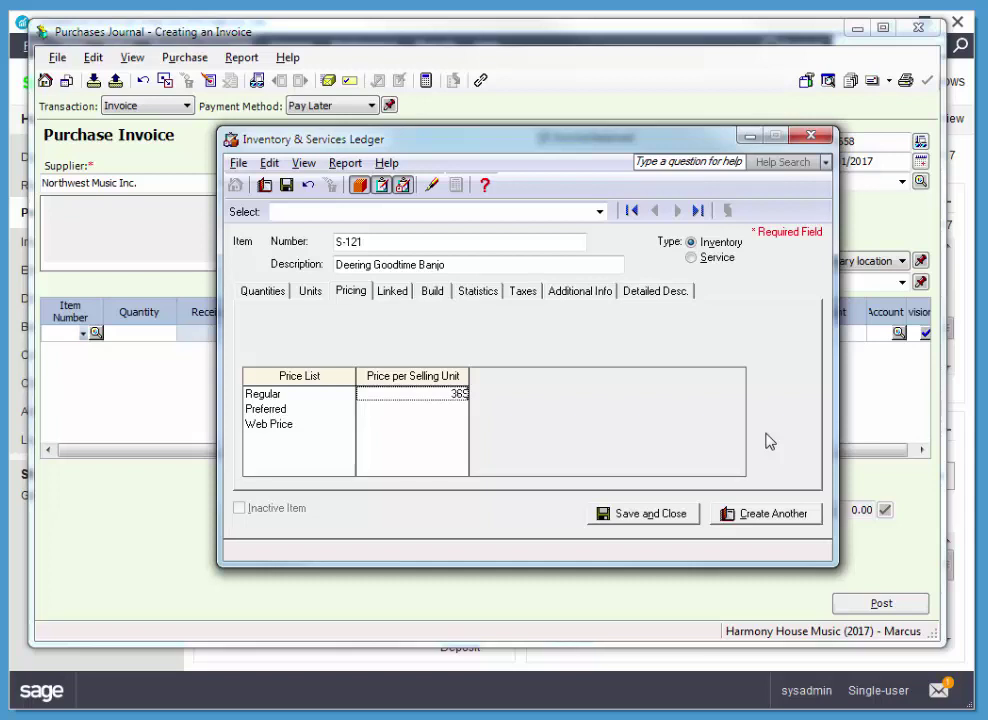
key(Tab)
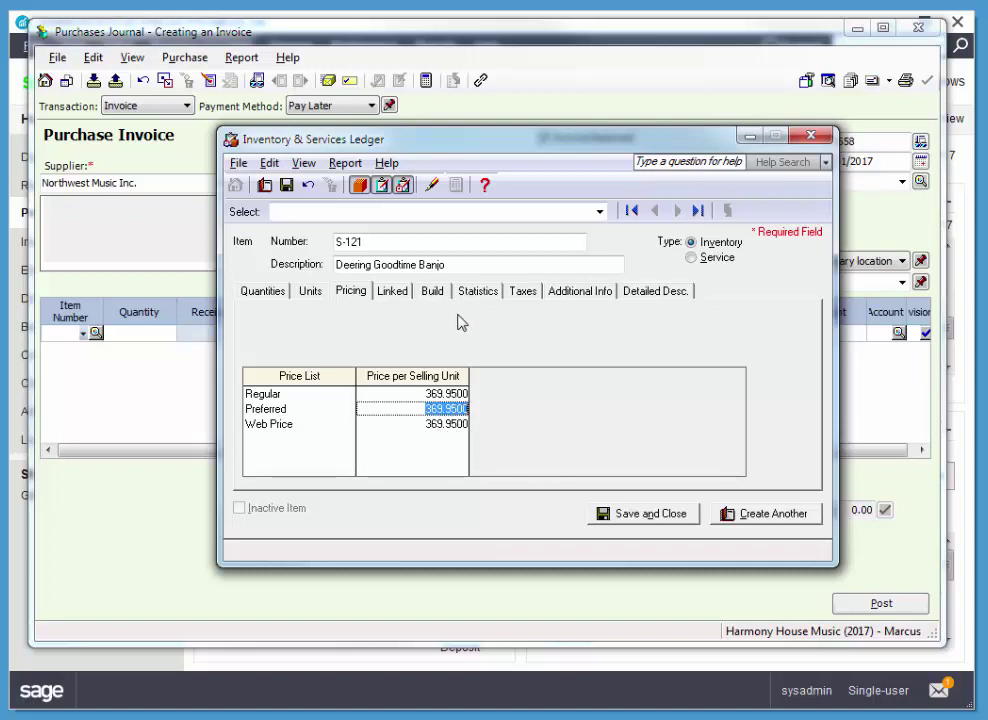
- Link the banjo to asset account 1520 Strings, revenue account 4020 Sales Strings and COGS account 5020 Strings Cost
click(390, 290)
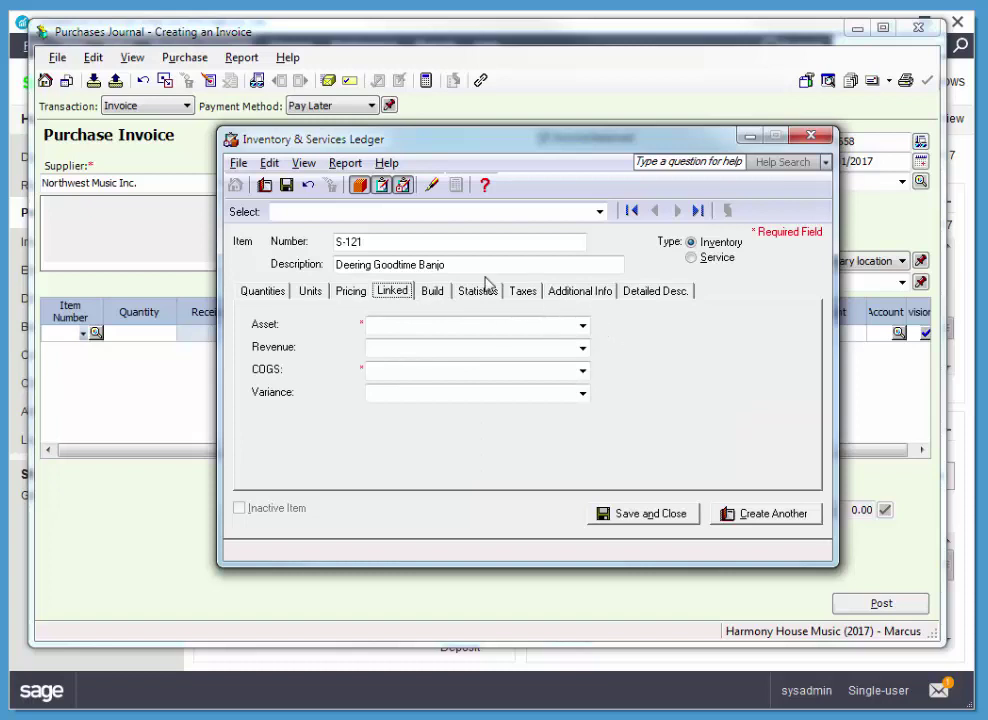
click(582, 325)
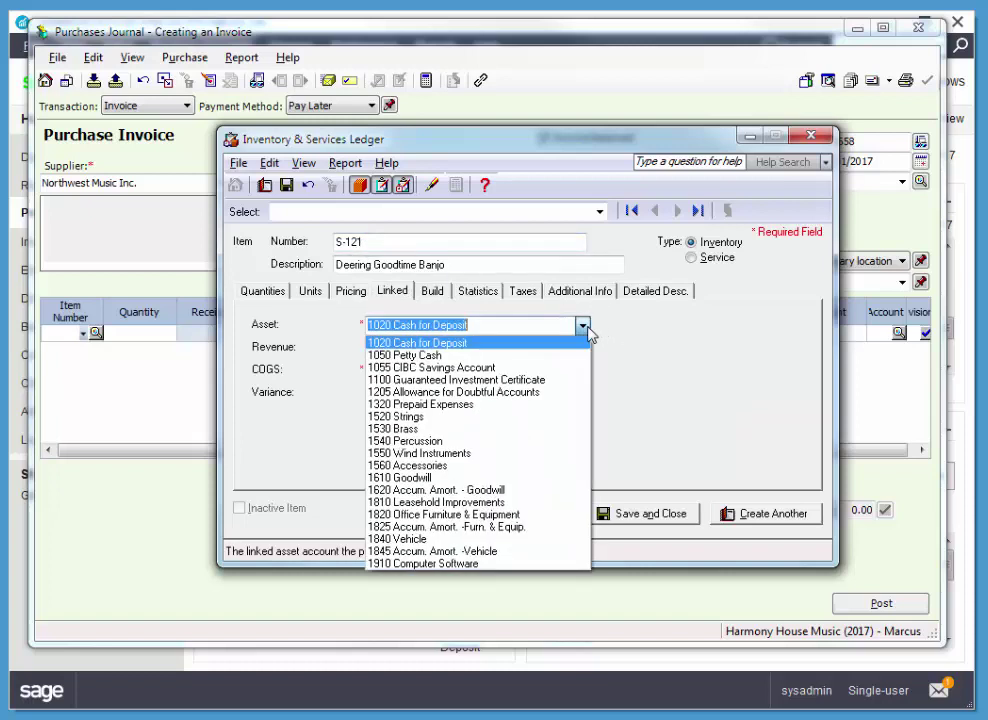
click(440, 430)
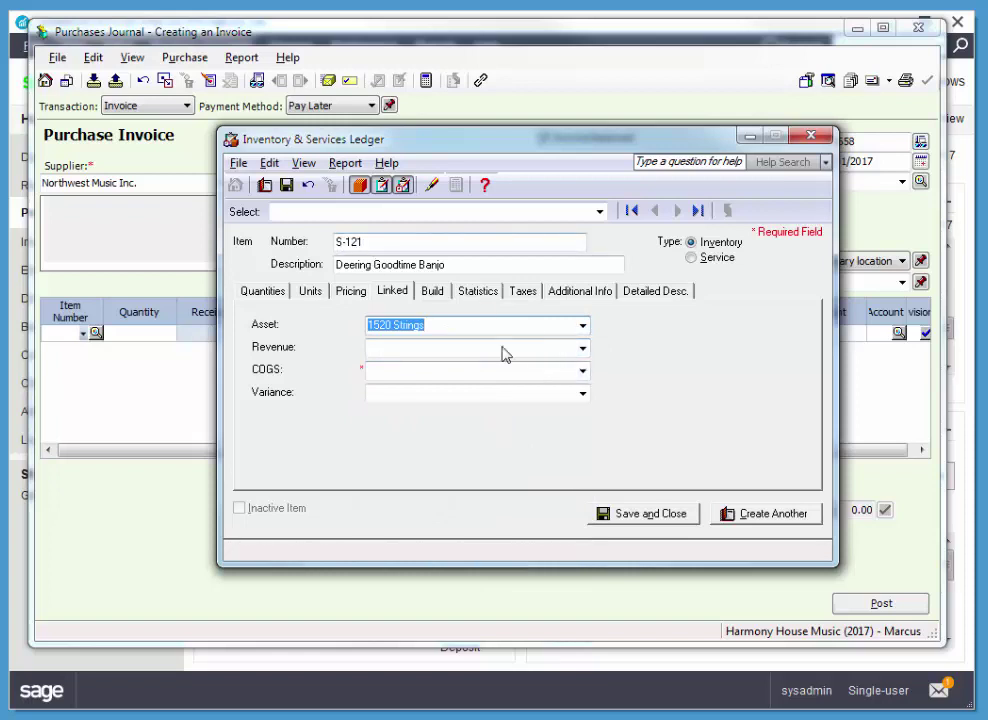
click(582, 347)
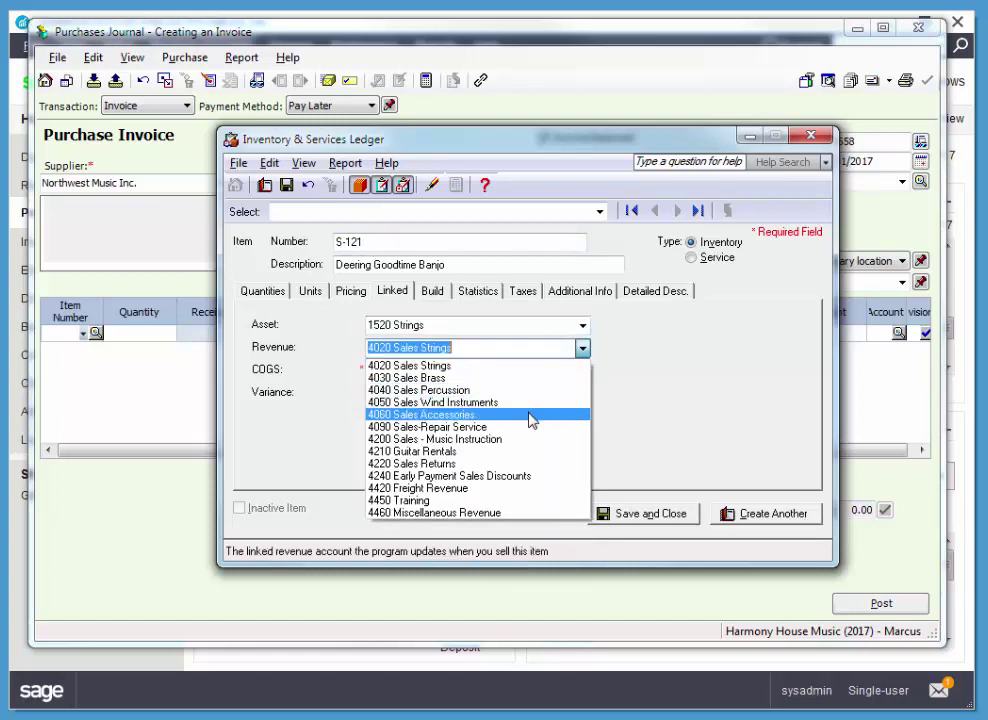
click(515, 366)
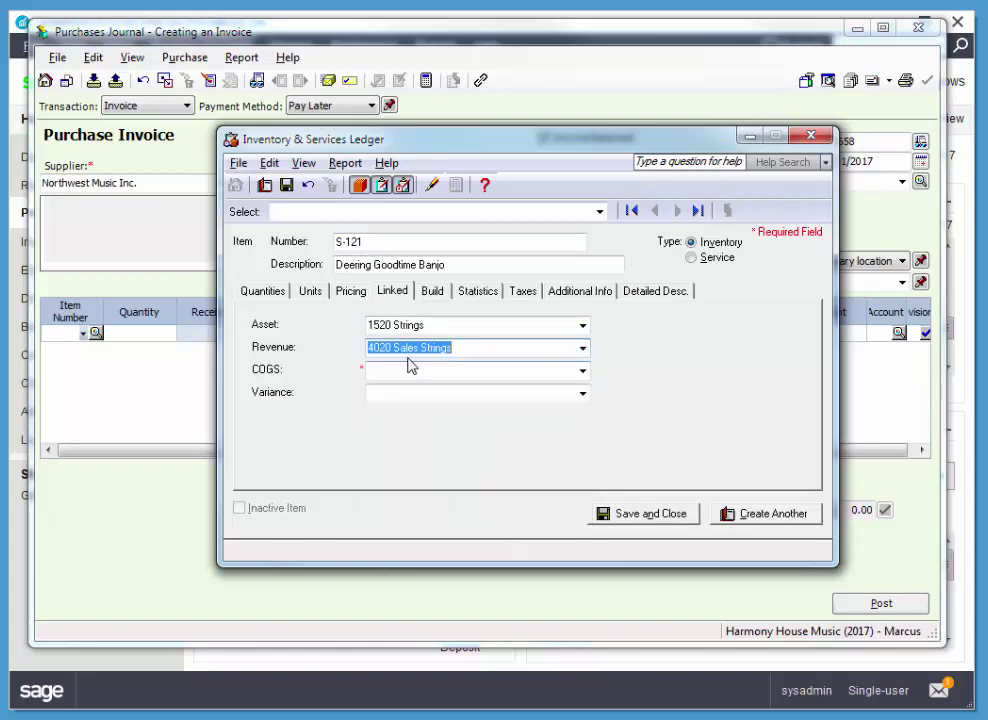
click(582, 371)
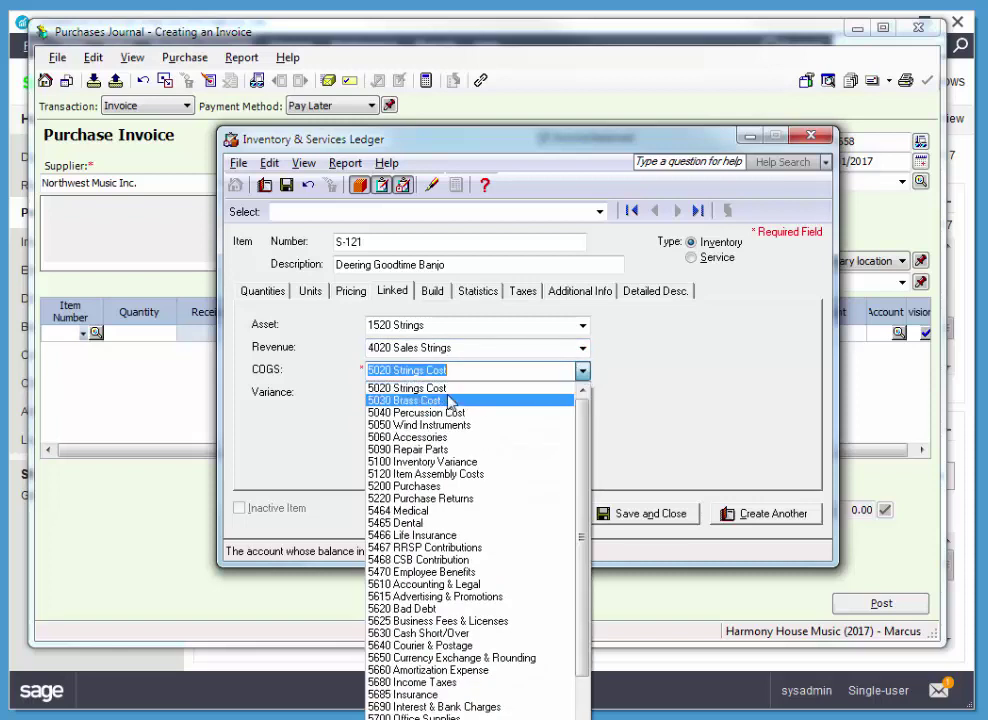
click(398, 388)
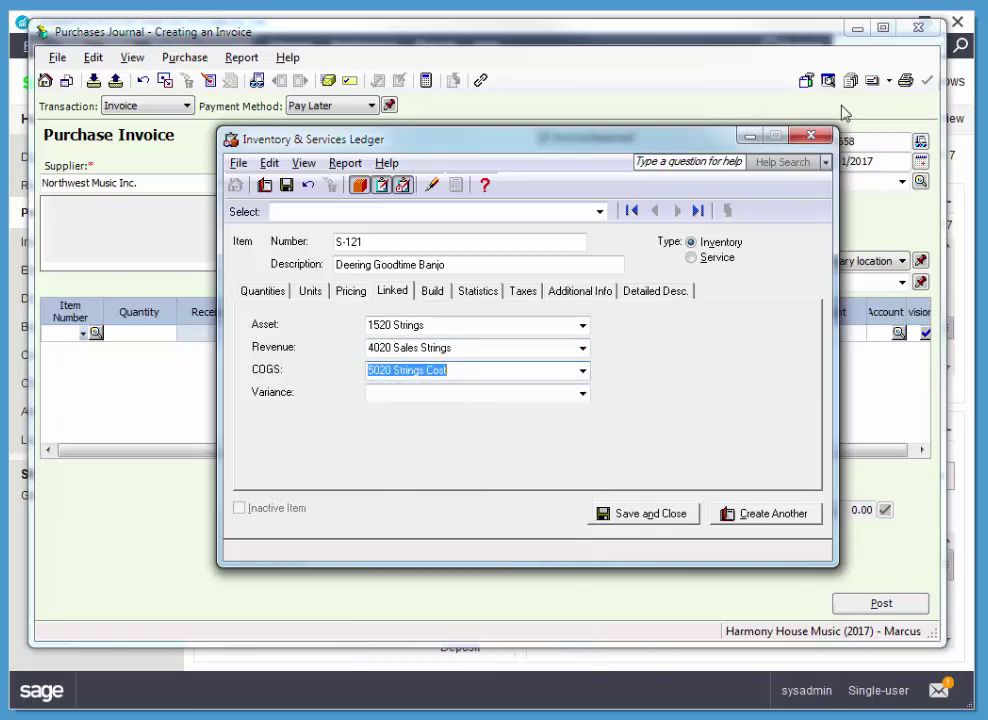
- Link the banjo's variance to account 5100 Inventory Variance, and save and close the item record
click(454, 396)
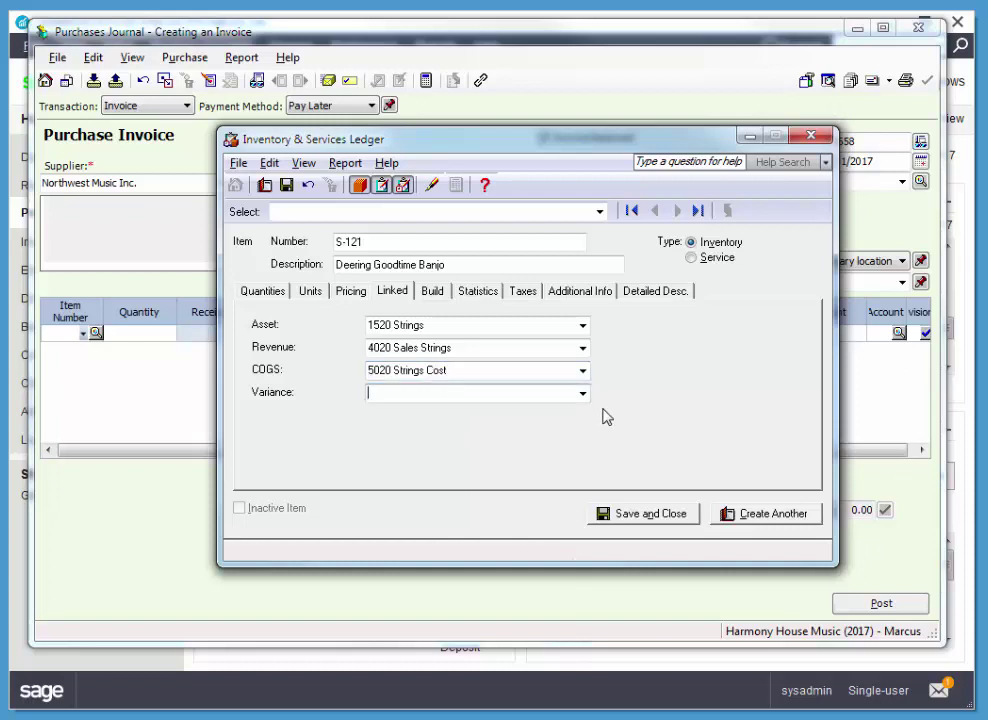
click(584, 394)
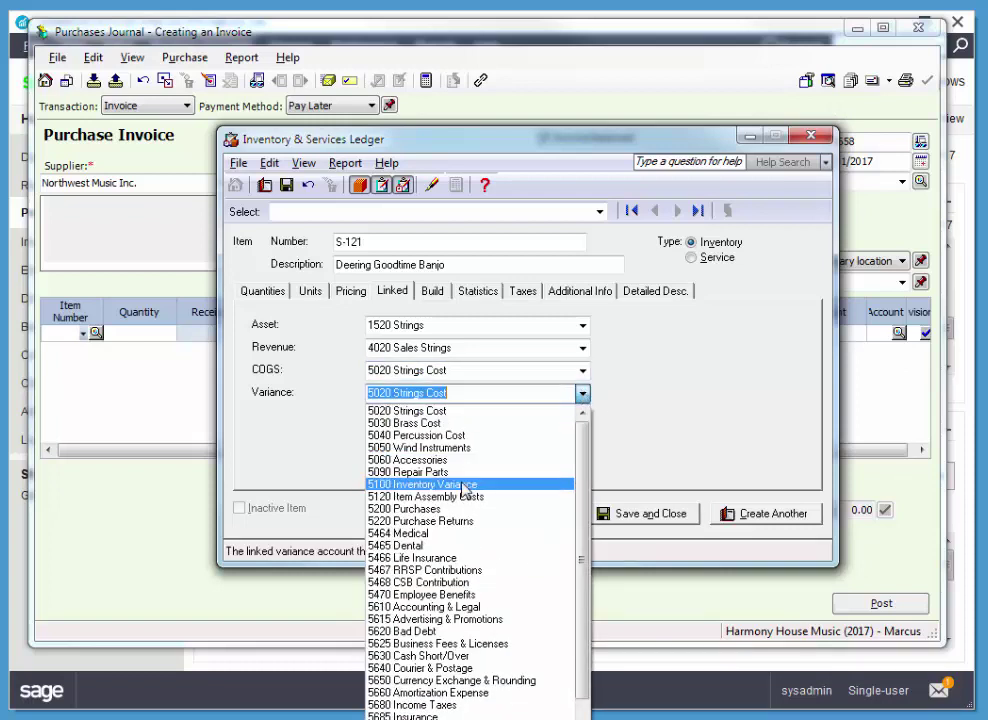
click(425, 484)
click(399, 394)
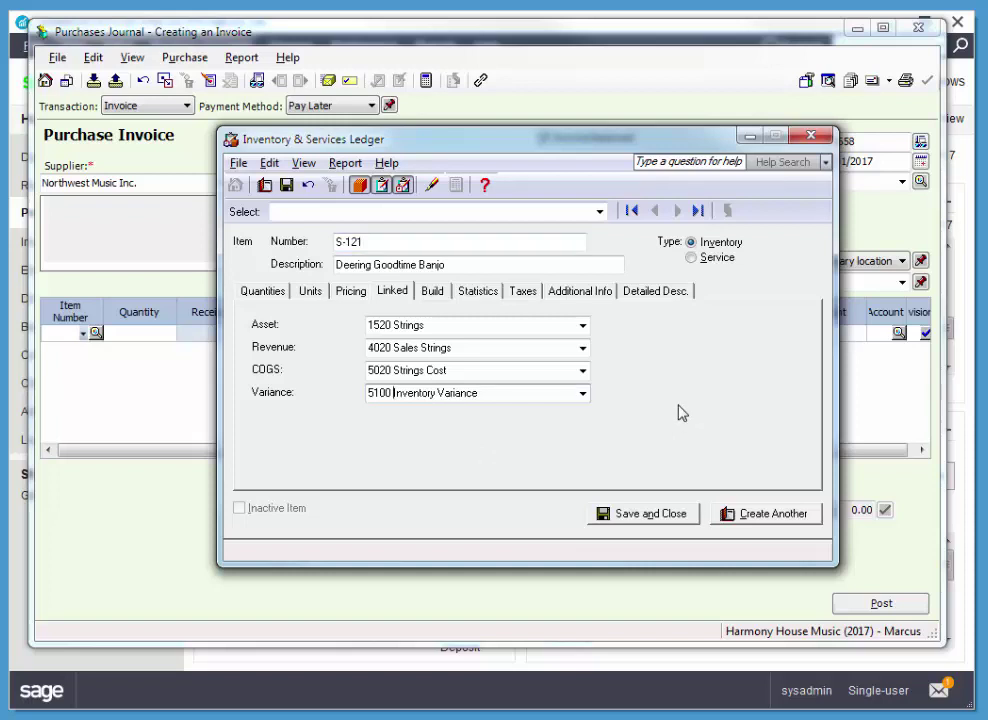
click(668, 516)
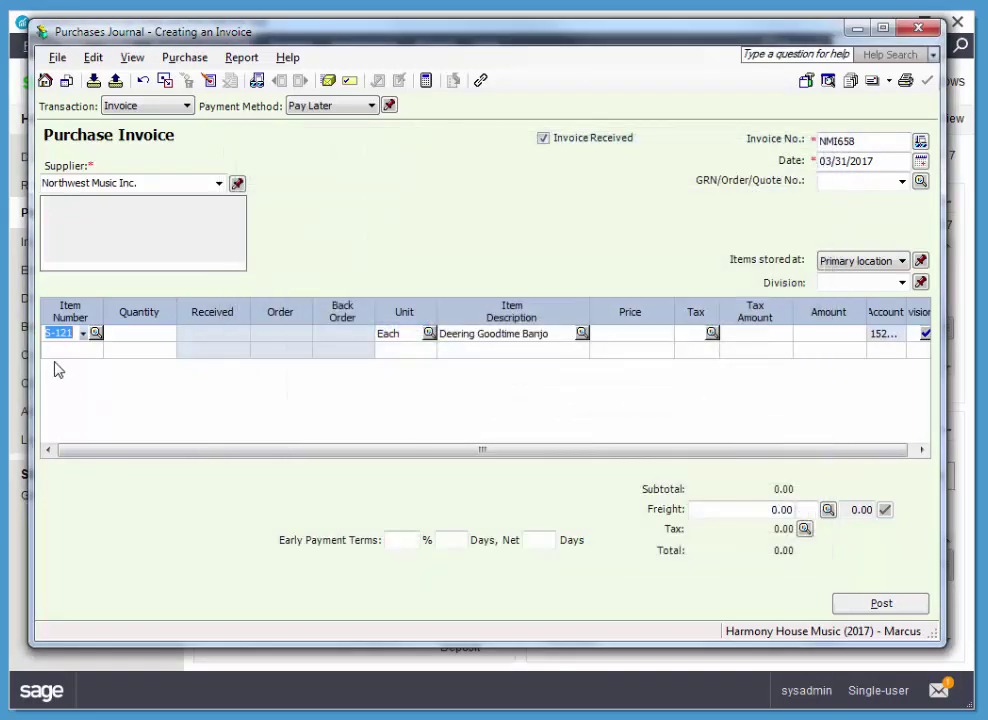
- Complete the S-121 invoice line with a quantity of 8, a price of 229.00 and tax code G
click(140, 336)
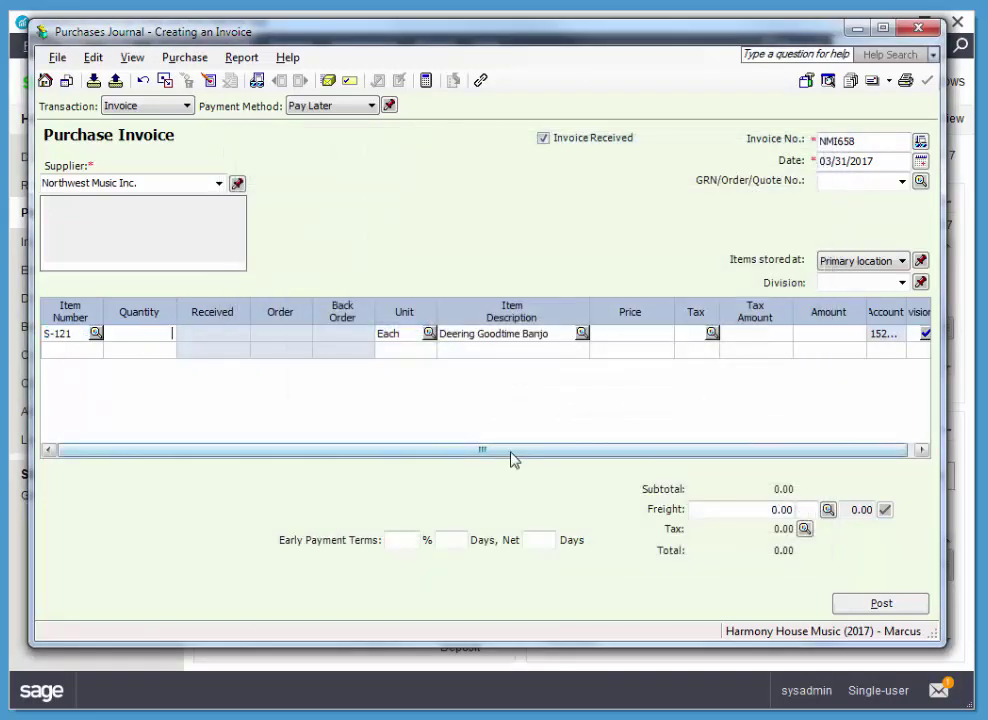
key(Tab)
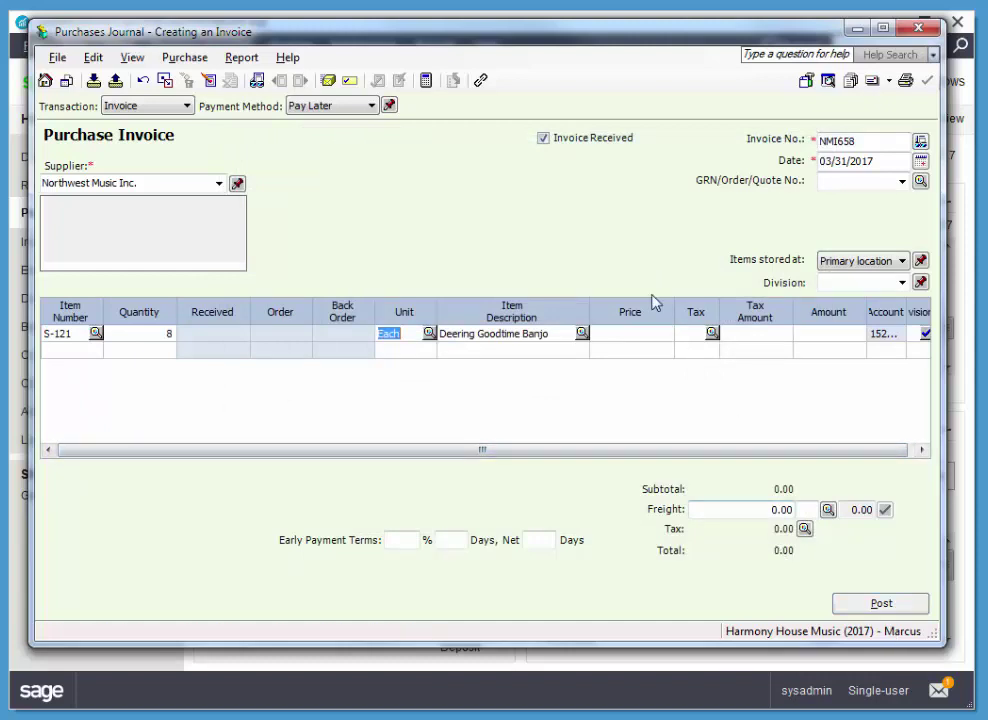
click(649, 336)
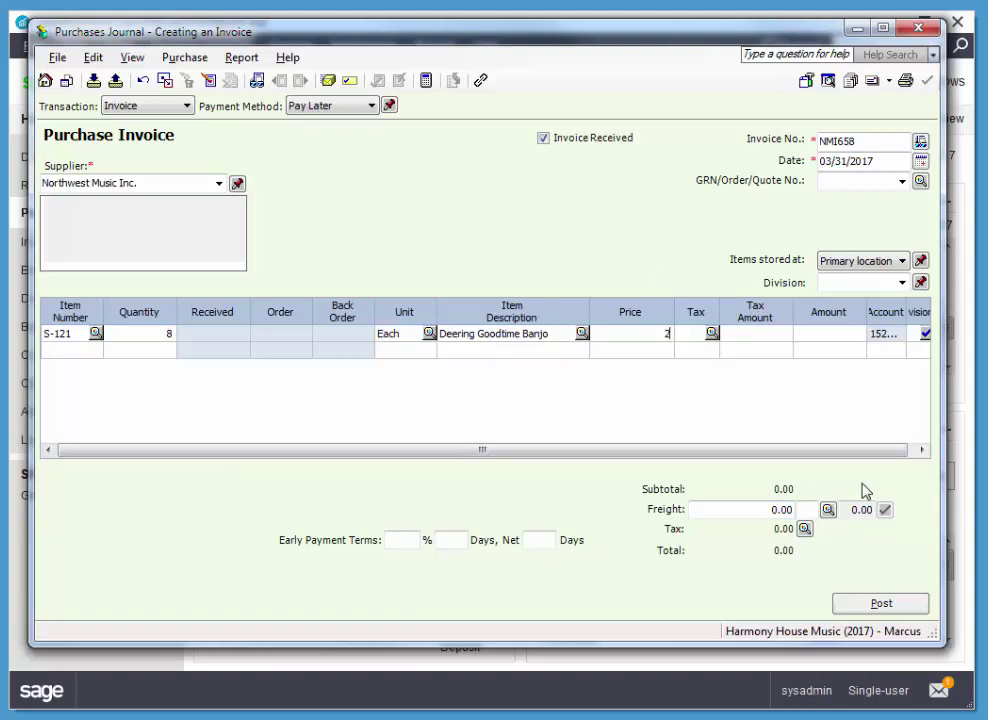
key(Tab)
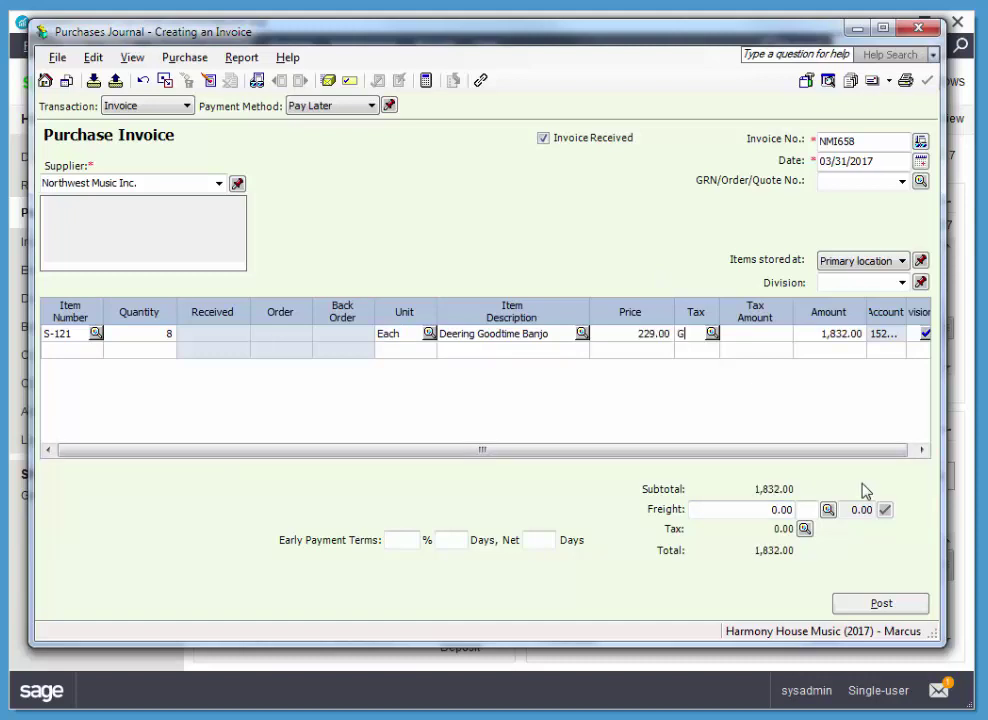
key(Tab)
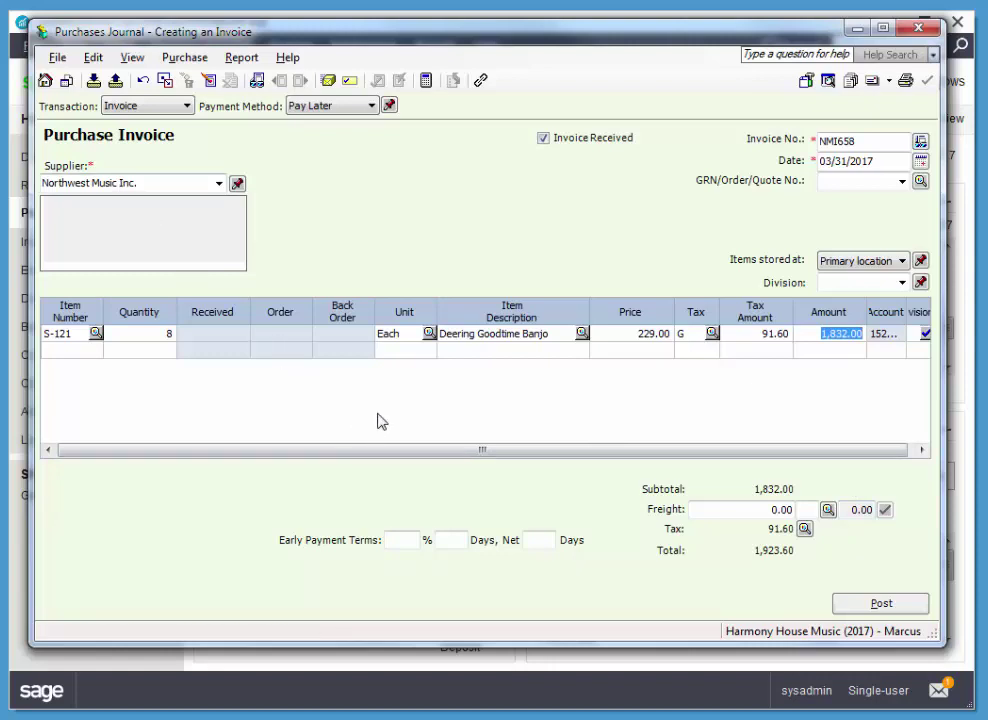
- Post purchase invoice NMI658, confirm the posting, and close the Purchases Journal
click(868, 605)
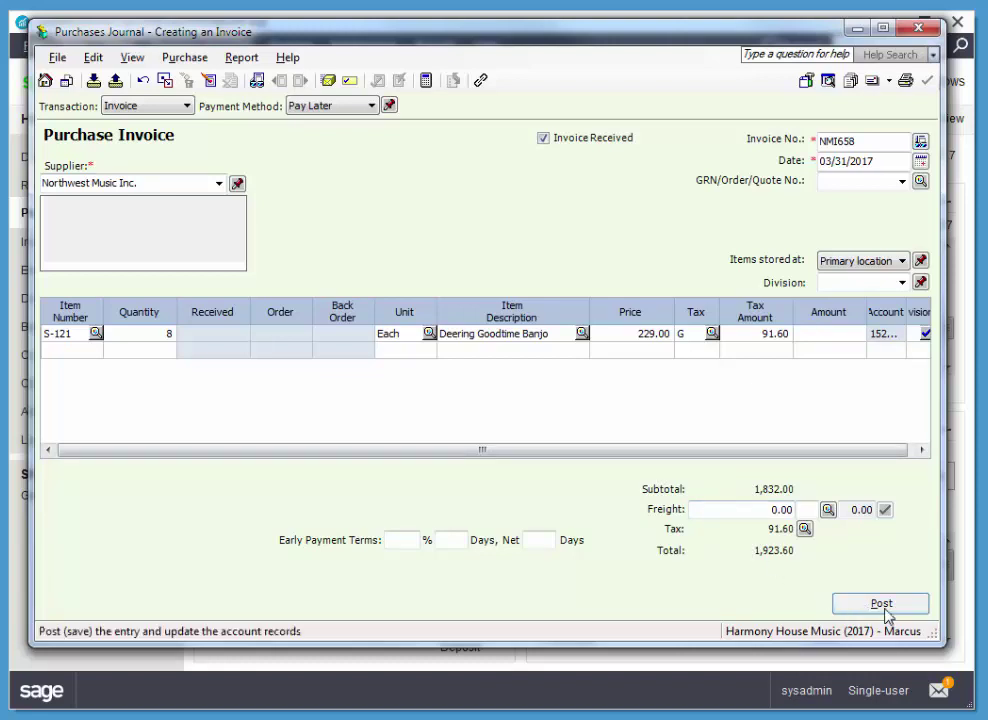
click(550, 395)
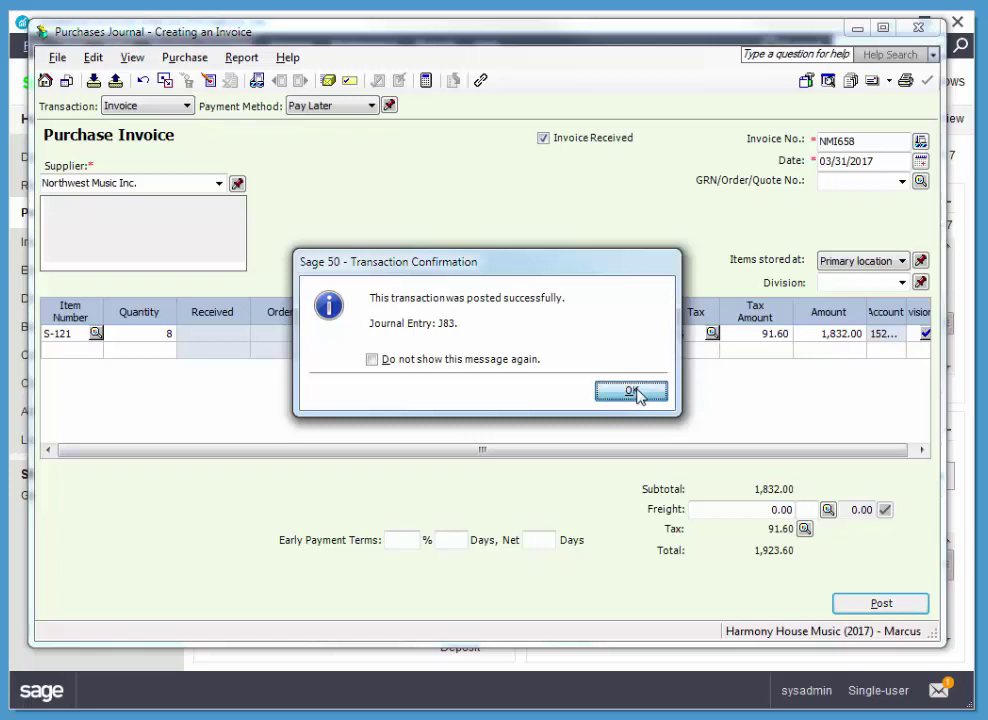
click(632, 392)
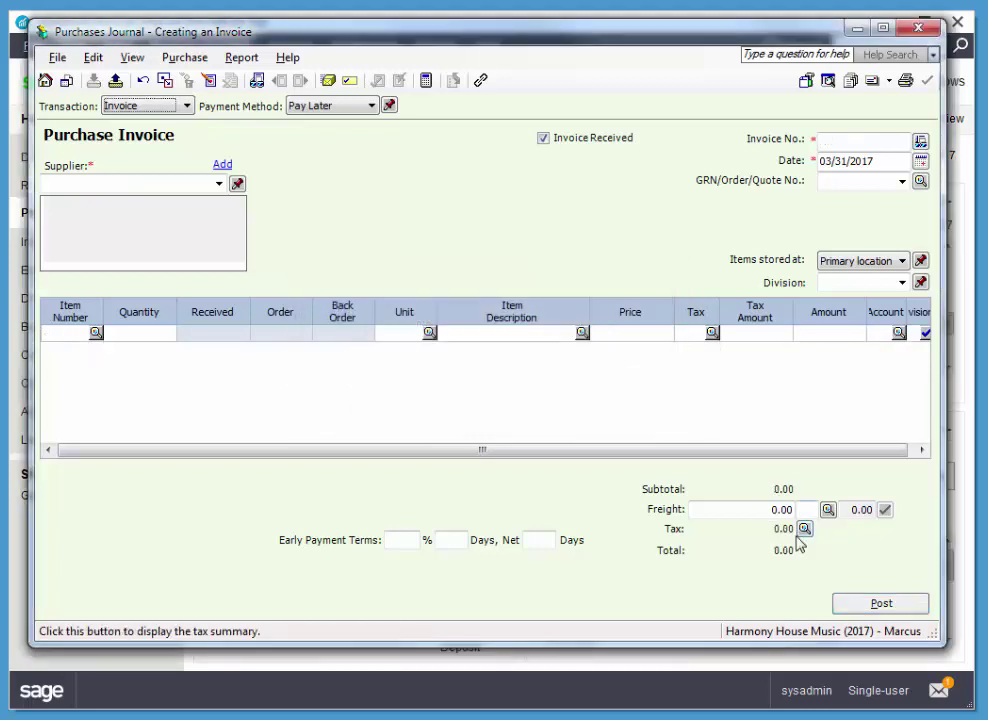
click(921, 29)
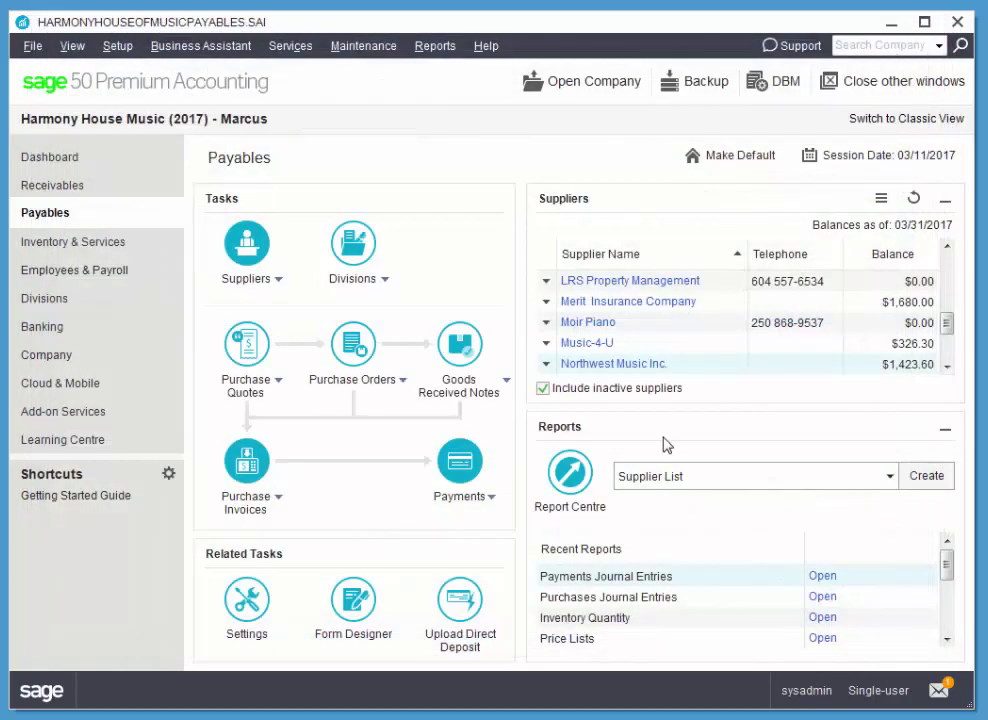
- Start a payment to Northwest Music Inc., paying 1,923.60 on invoice NMI658 and applying the 500.00 from prepayment 316
click(546, 366)
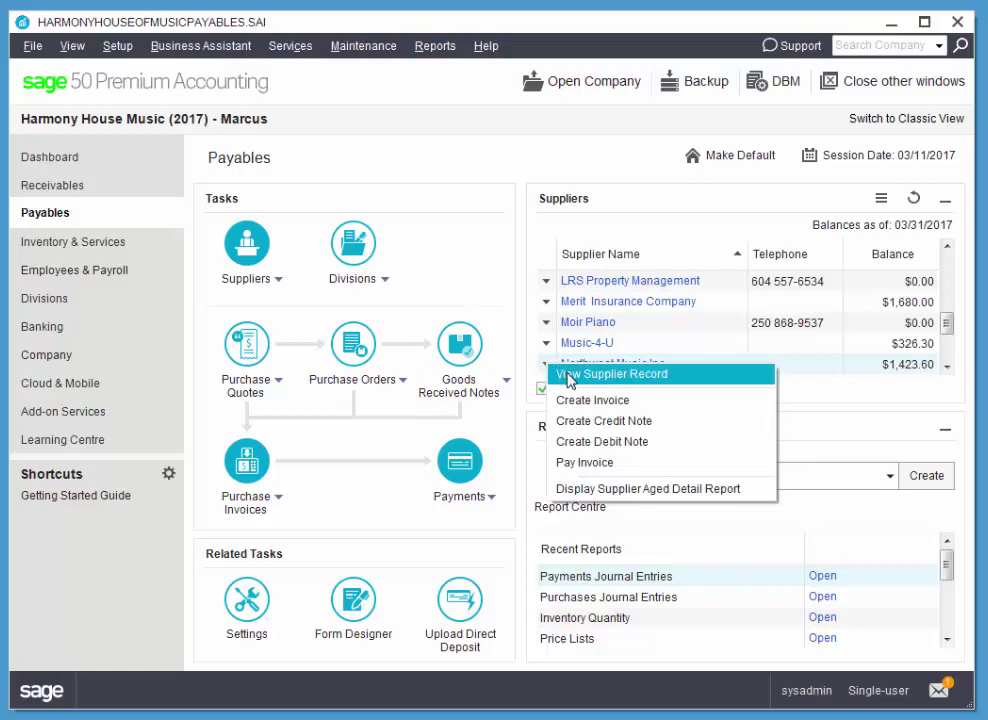
click(600, 462)
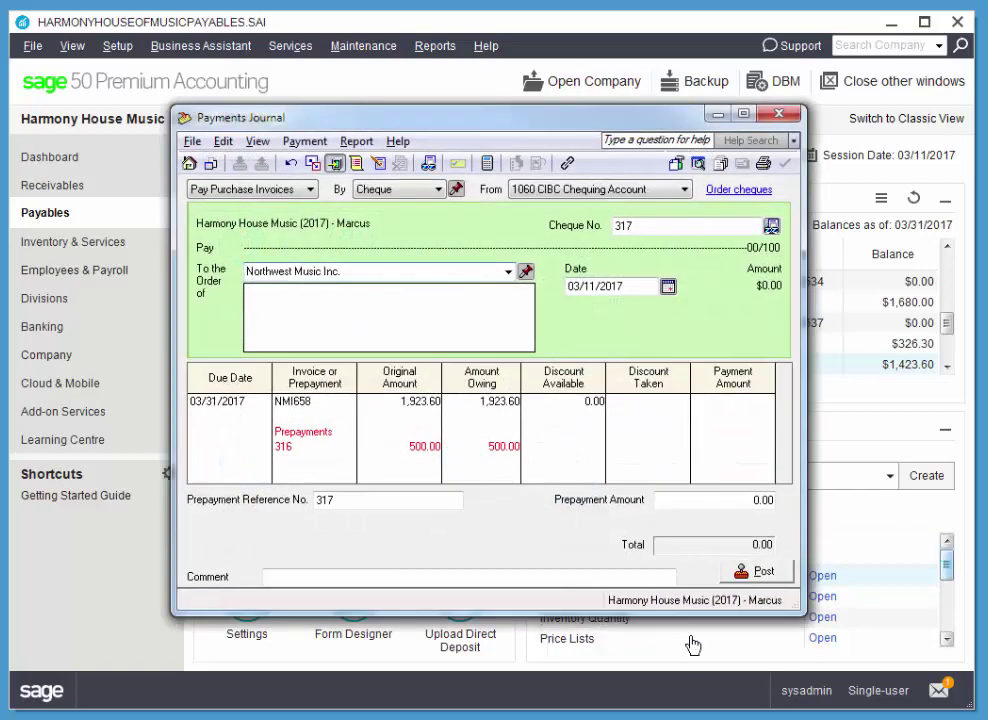
click(748, 404)
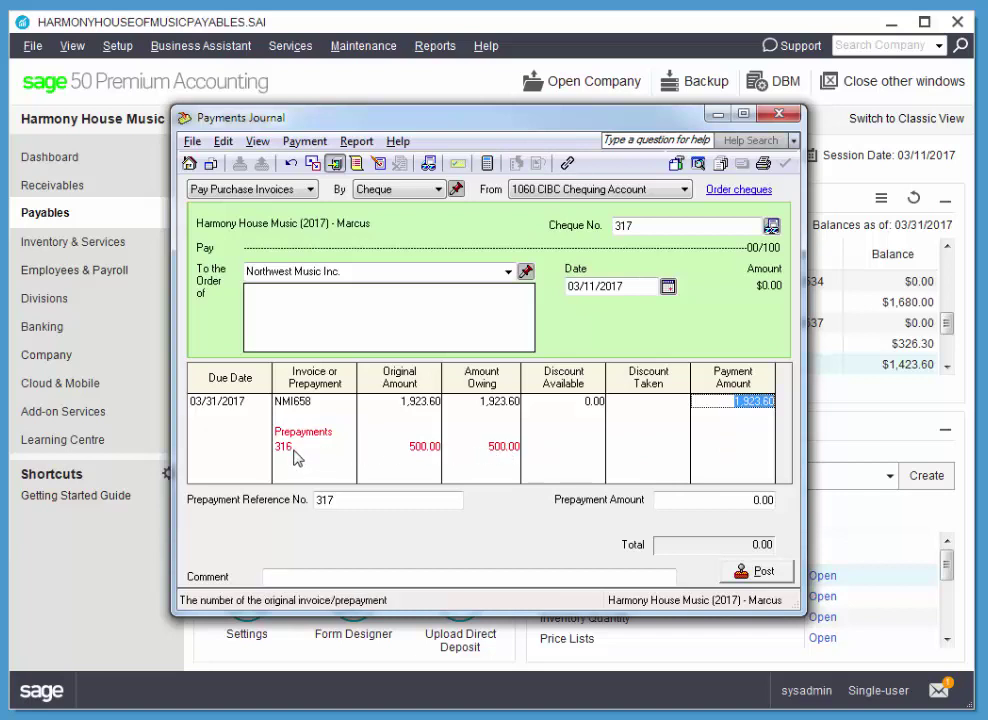
click(756, 448)
key(Tab)
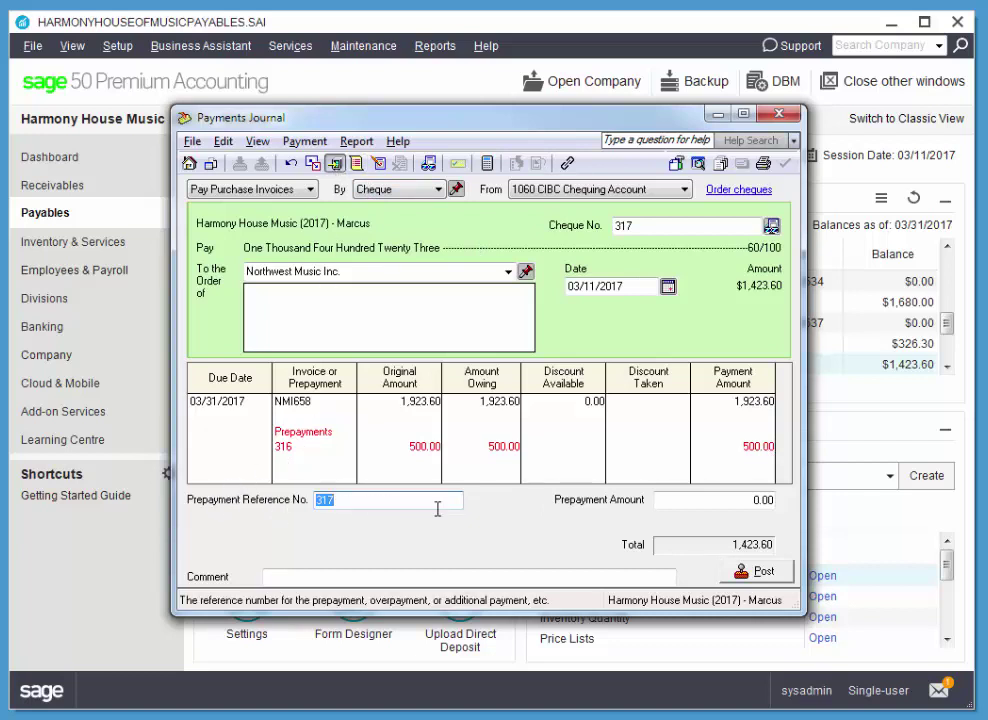
- Hide the prepayment entry fields on the Northwest Music Inc. payment and date it 03/31/2017
click(336, 164)
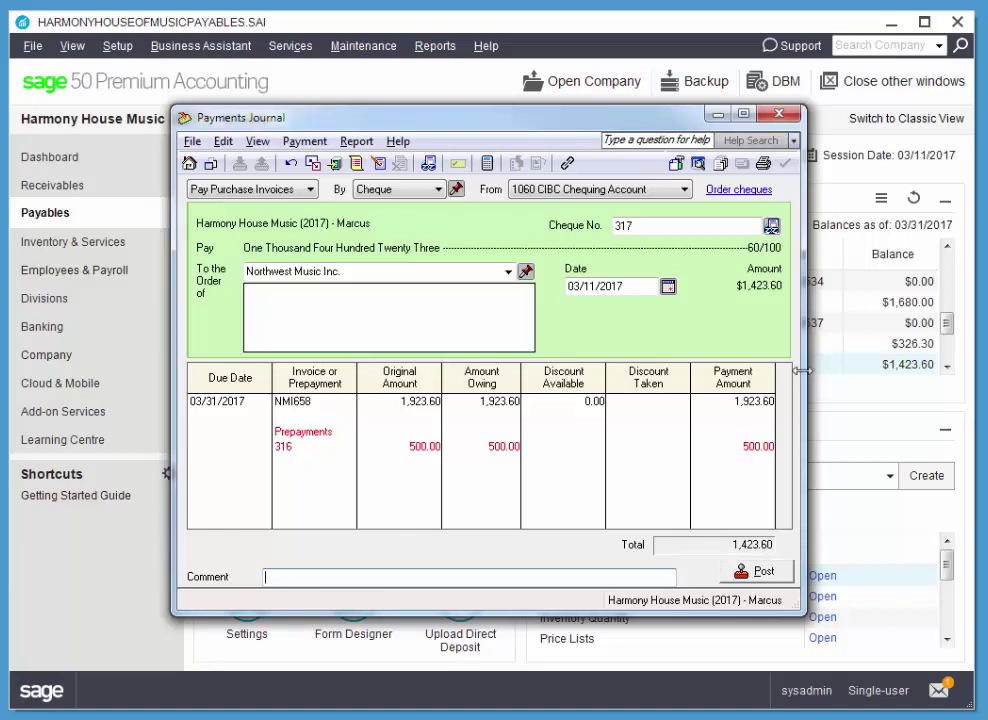
click(668, 288)
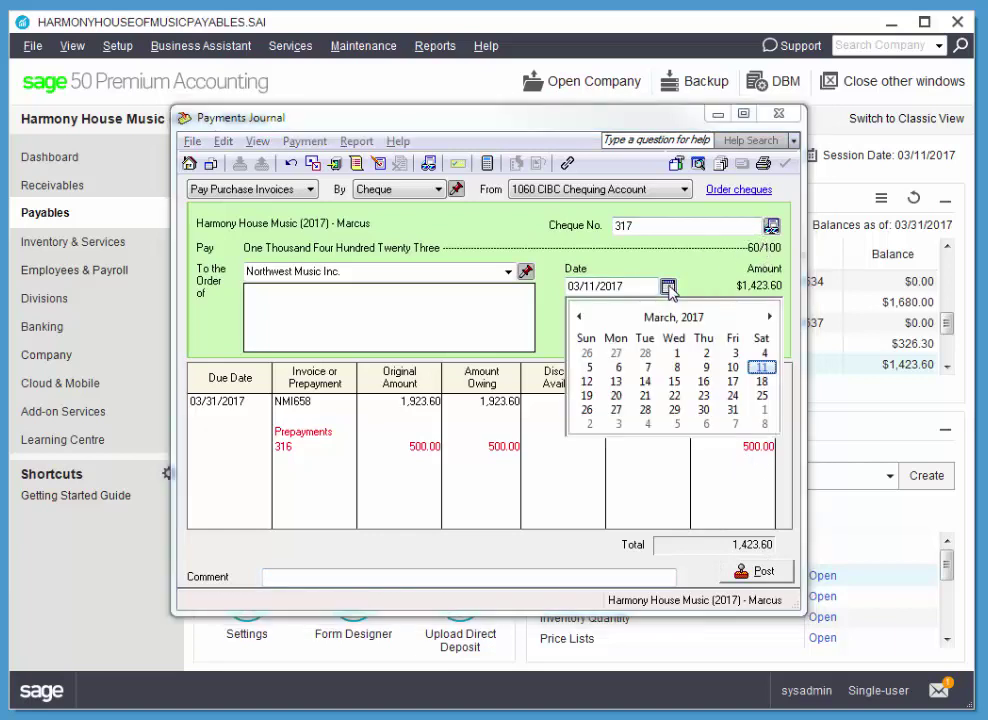
click(734, 411)
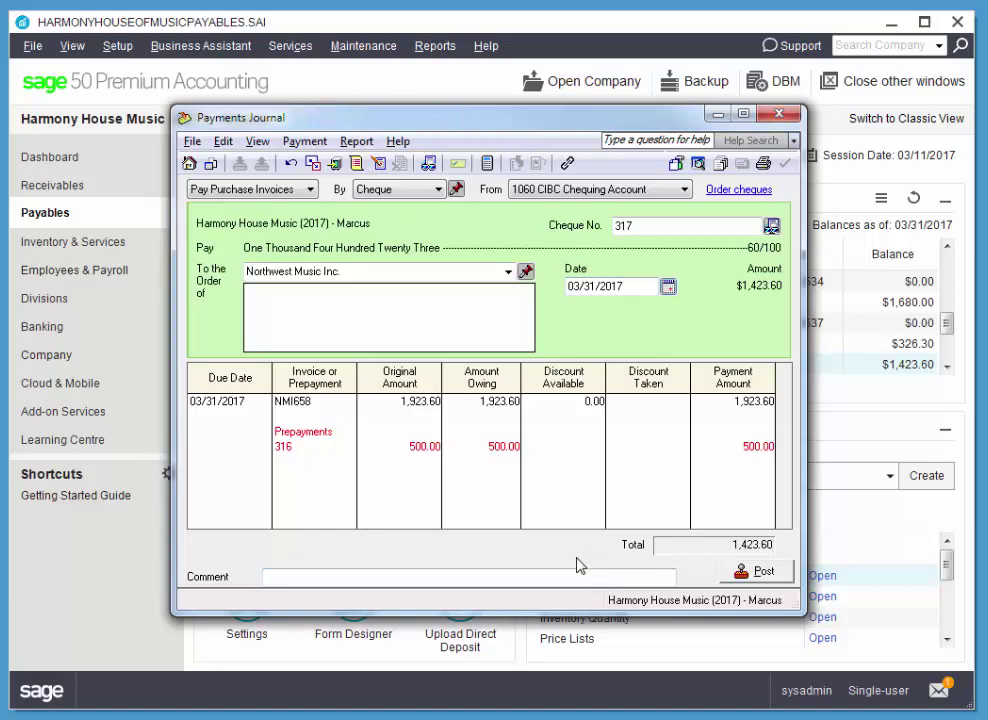
- Review the journal entry for the Northwest Music Inc. payment, and close the report
click(355, 142)
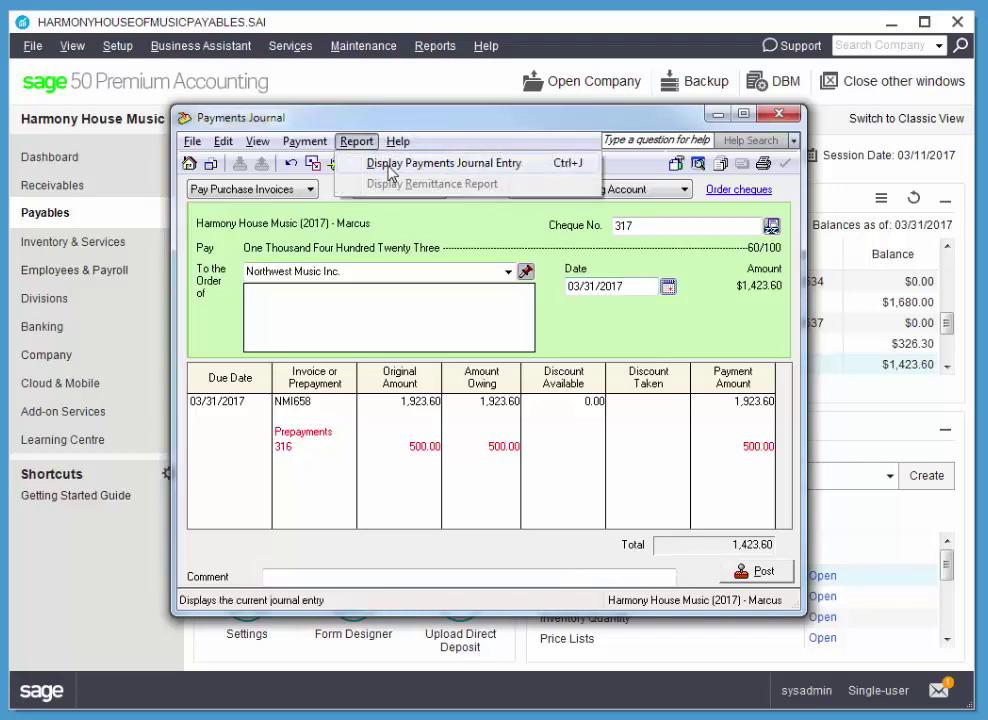
click(390, 172)
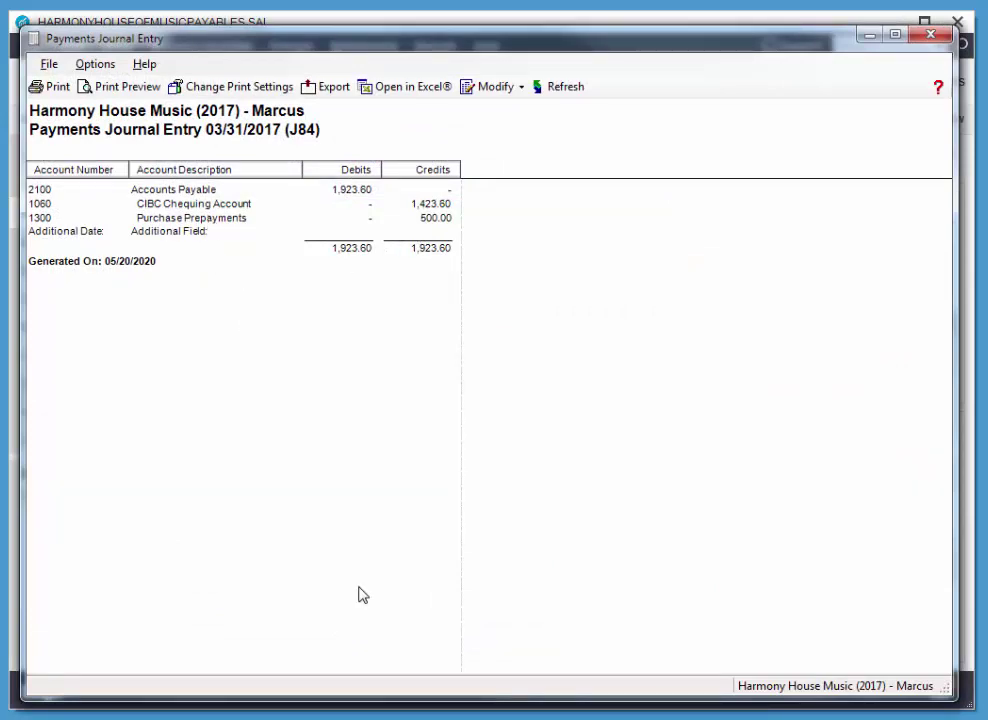
click(930, 36)
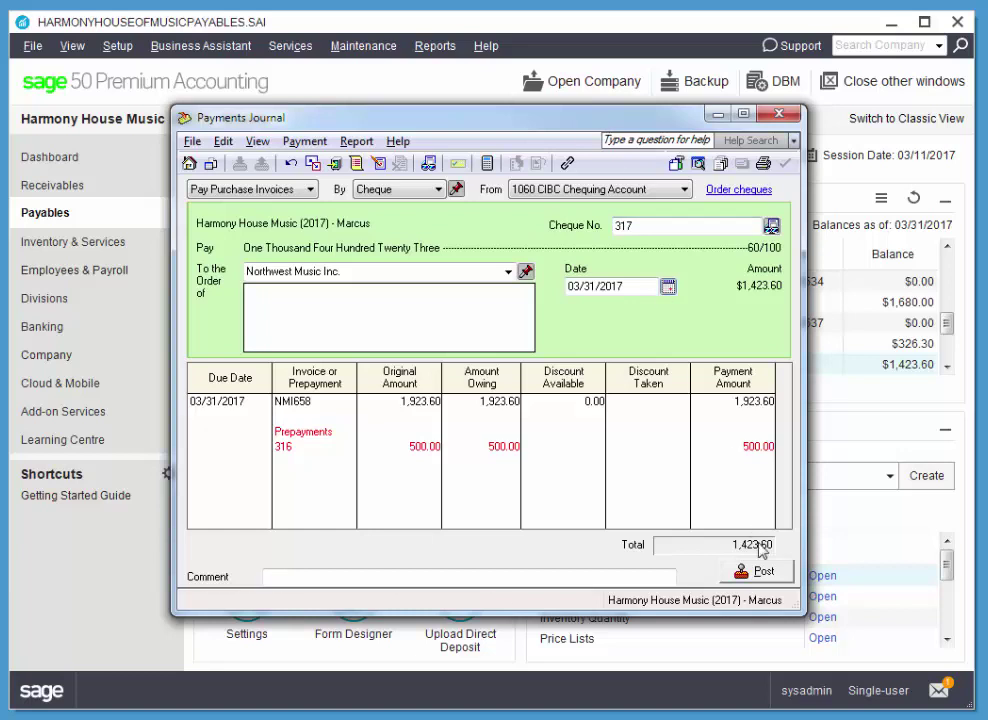
- Post the Northwest Music Inc. payment, accepting the date beyond the session date, and close the Payments Journal
click(760, 573)
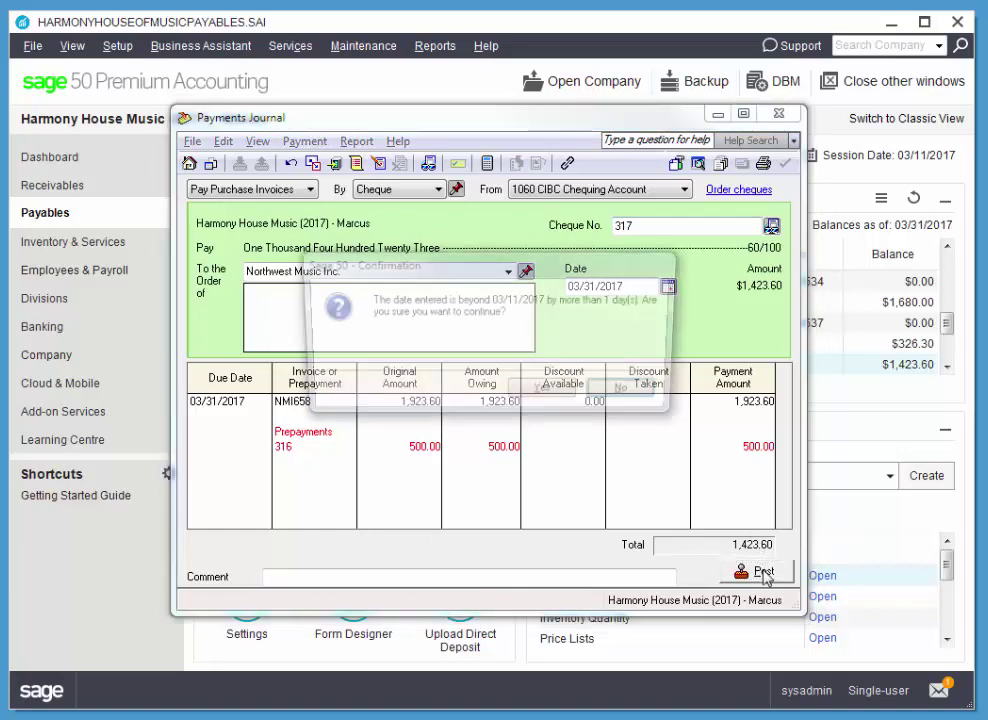
click(545, 394)
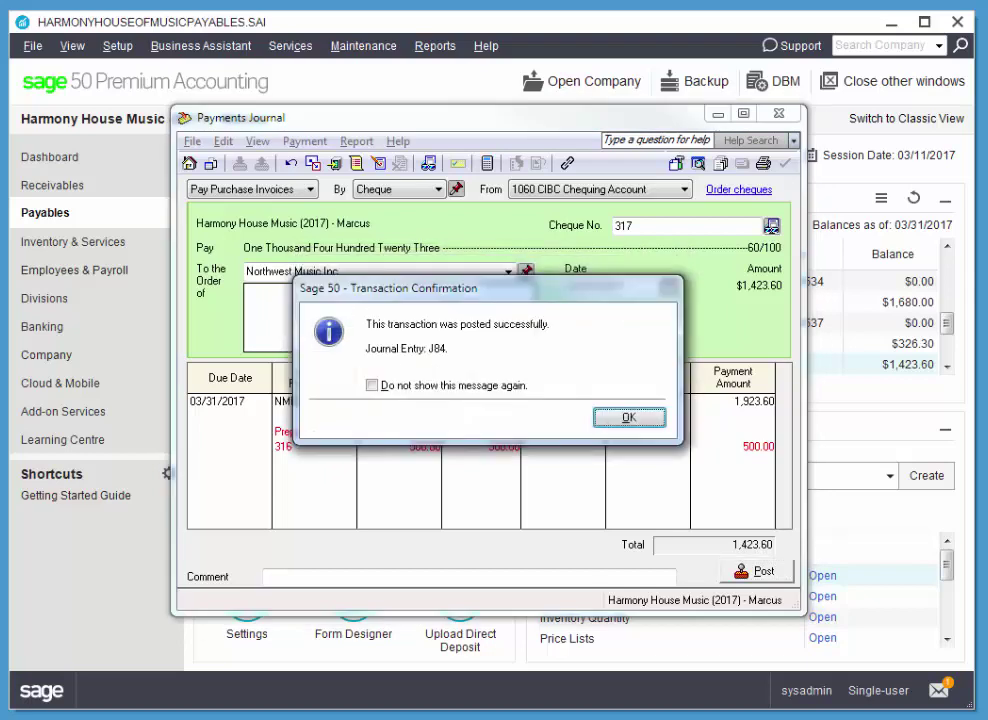
click(650, 417)
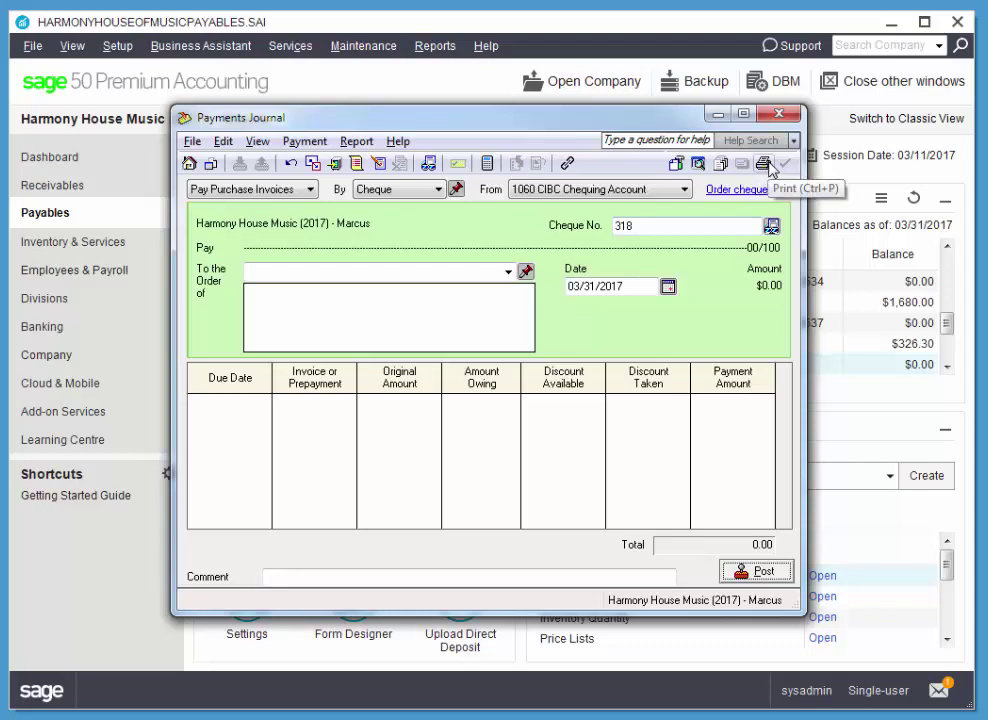
click(779, 114)
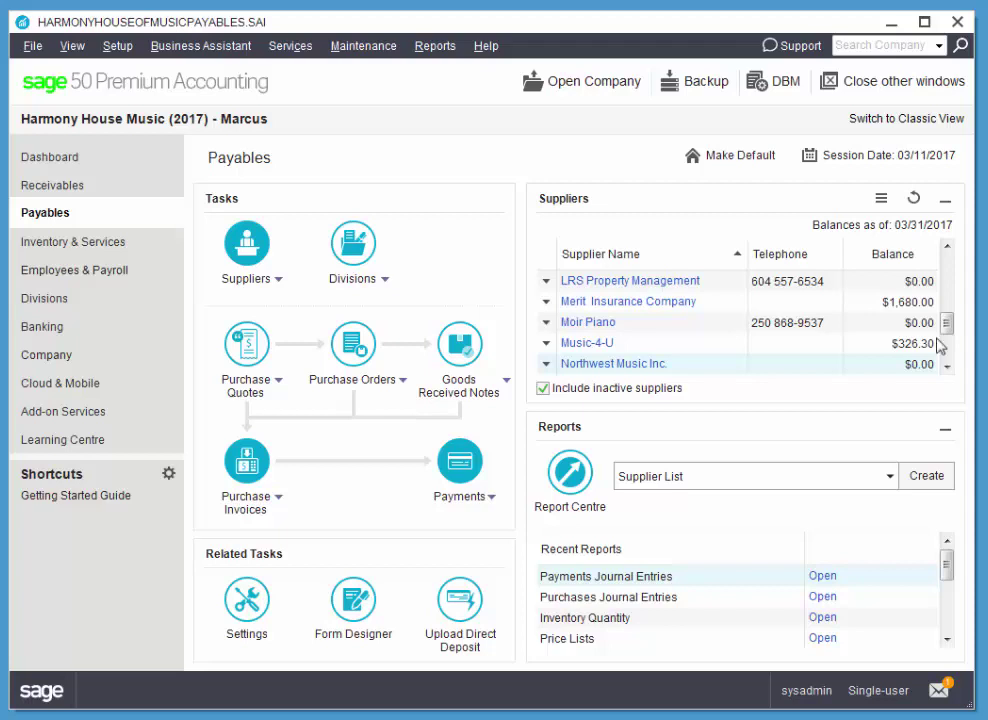
- Start a payment to Hamilton Music Centre from the supplier list, paying 2,000.00 on invoice HMC 239
drag(946, 322, 946, 289)
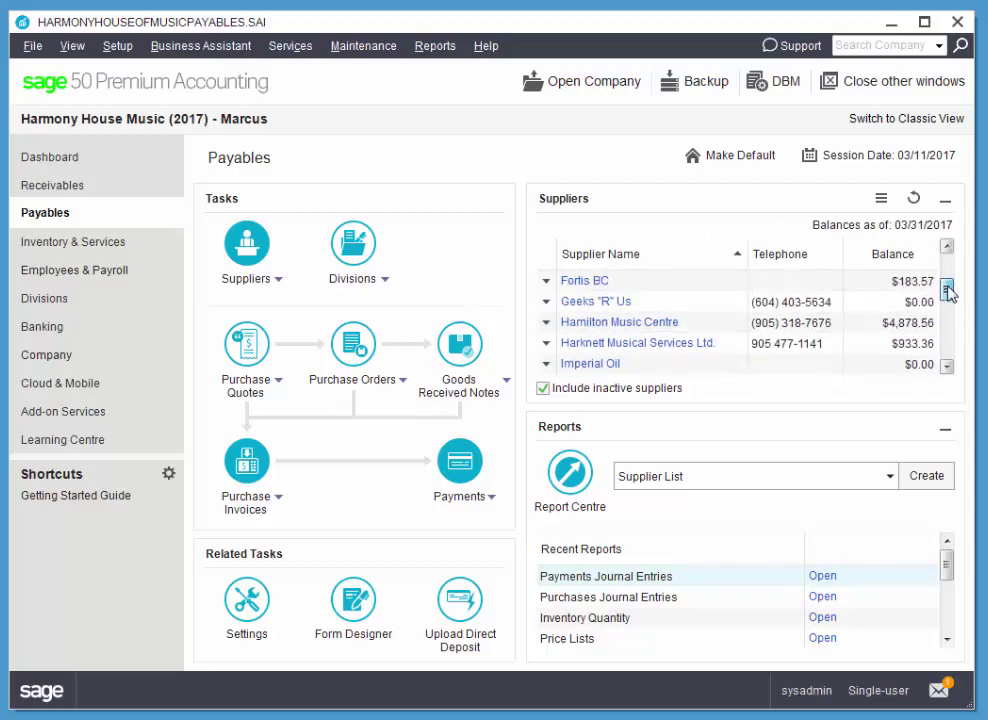
click(547, 323)
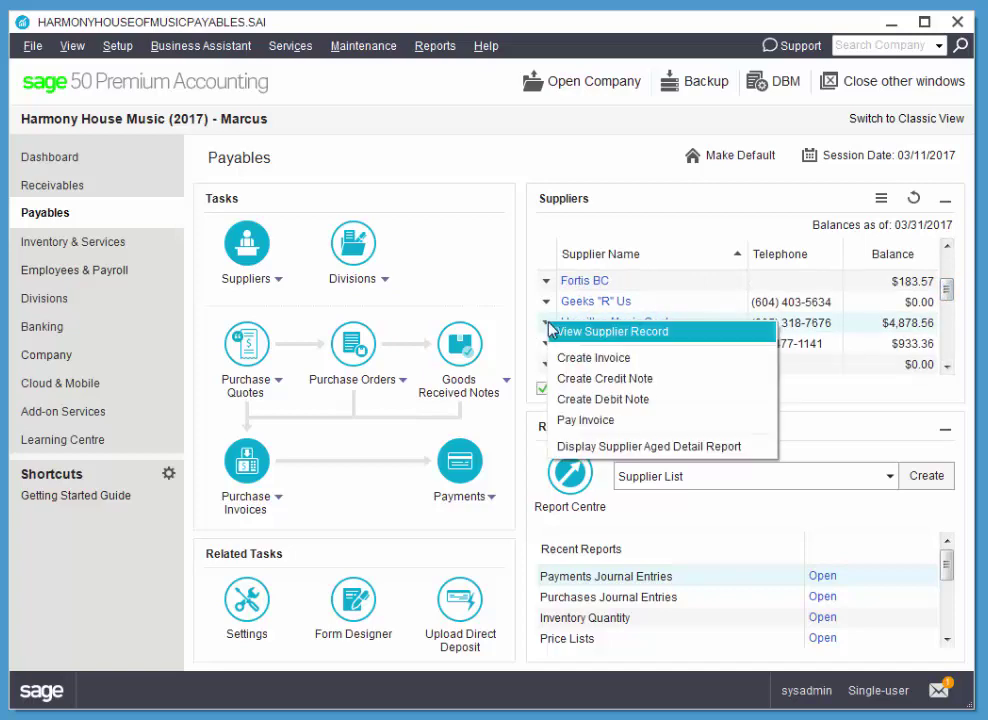
click(580, 420)
key(Tab)
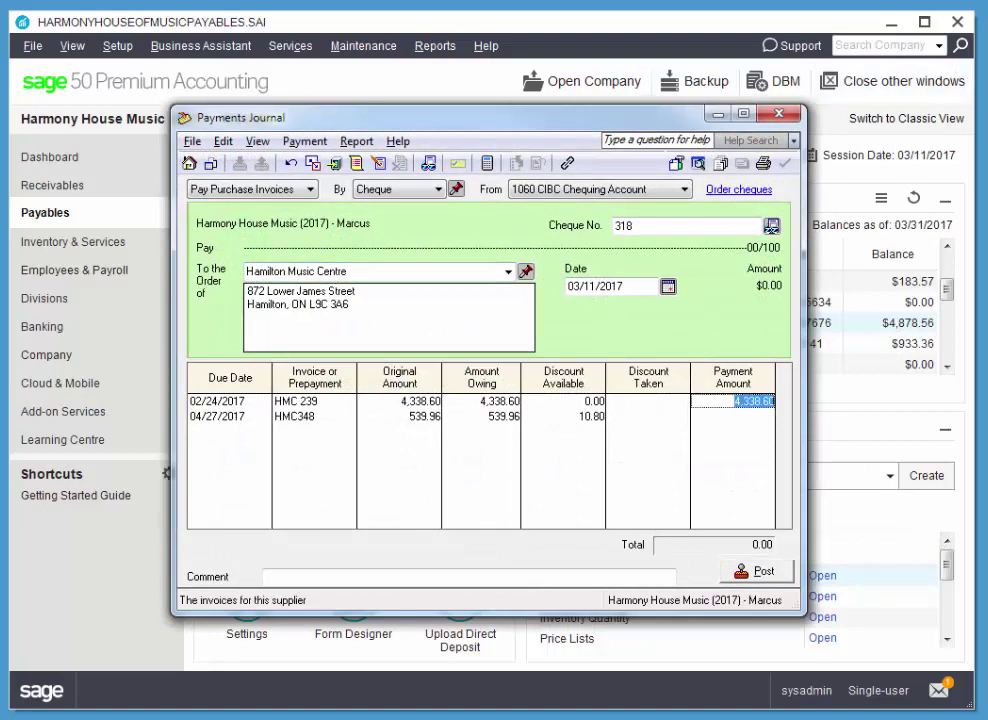
key(Tab)
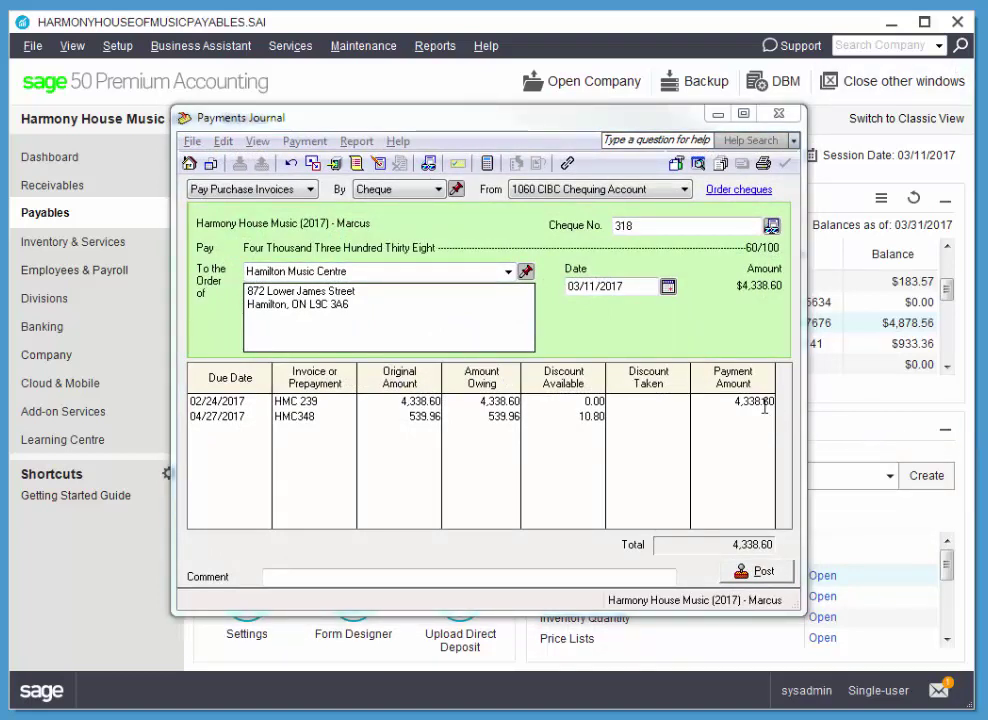
click(730, 400)
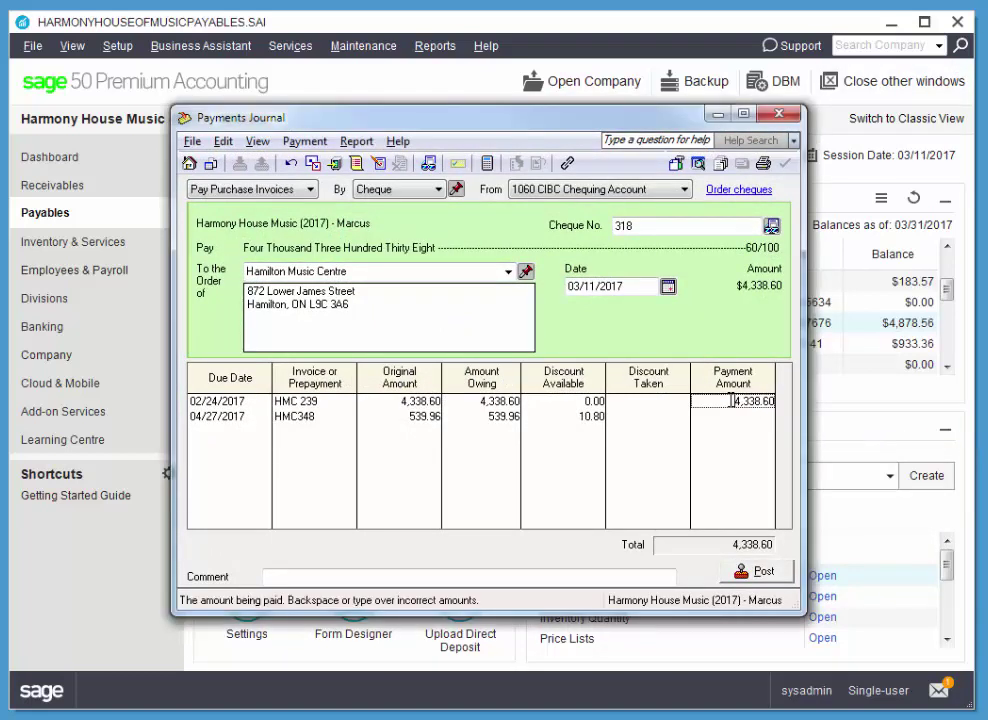
double_click(730, 400)
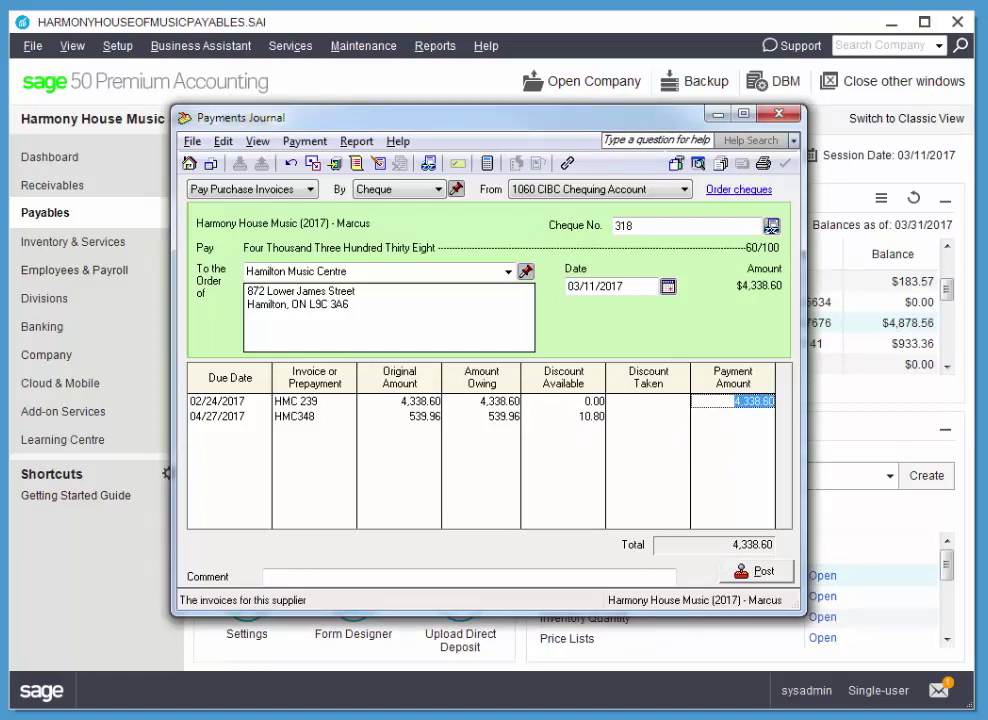
text(3)
key(Tab)
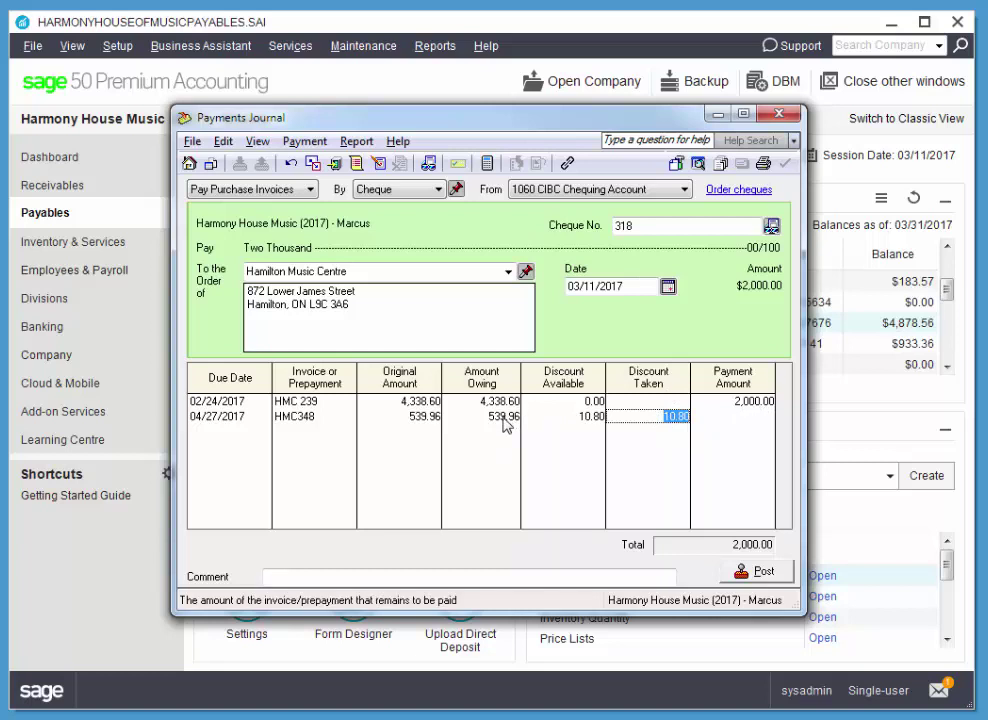
- Enter a 10.80 discount and a 529.16 payment on invoice HMC348, and clear both amounts
click(748, 418)
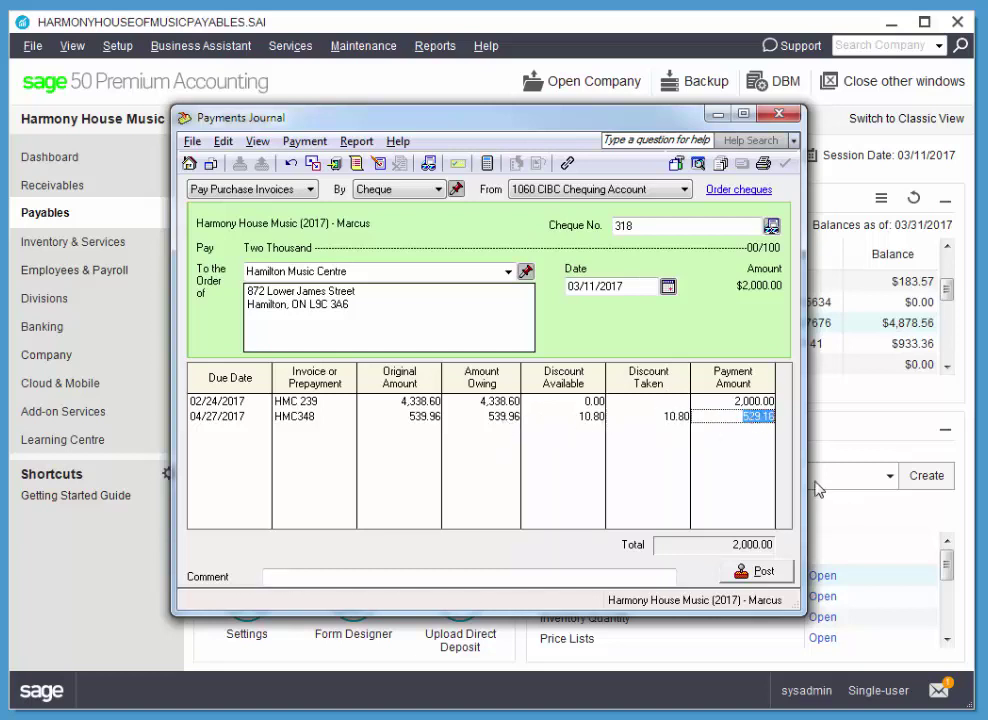
key(Tab)
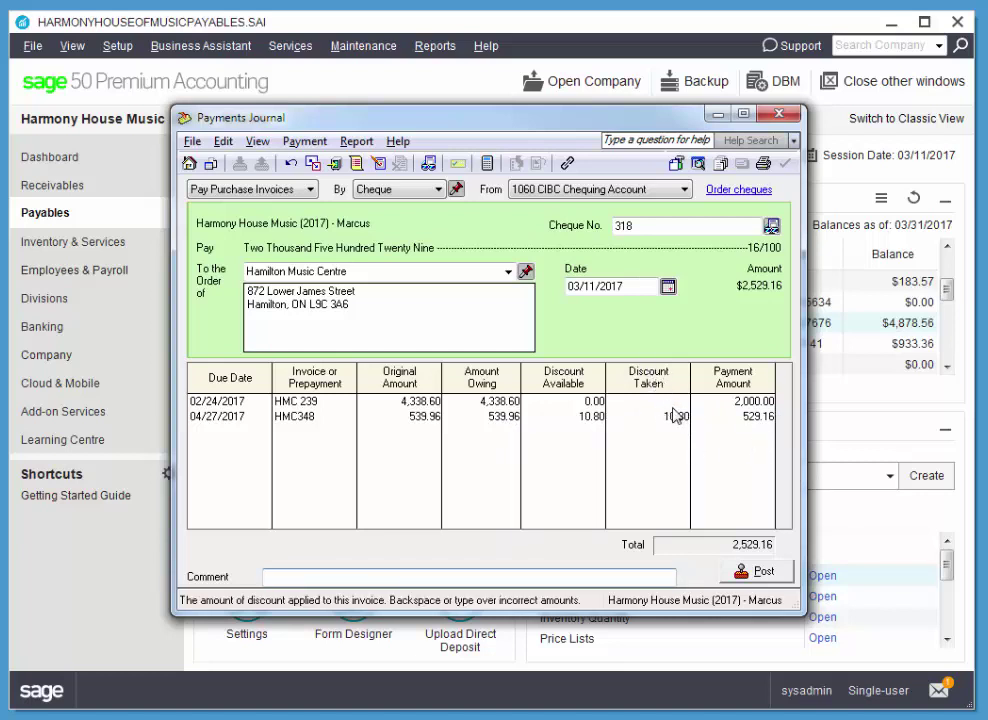
click(760, 420)
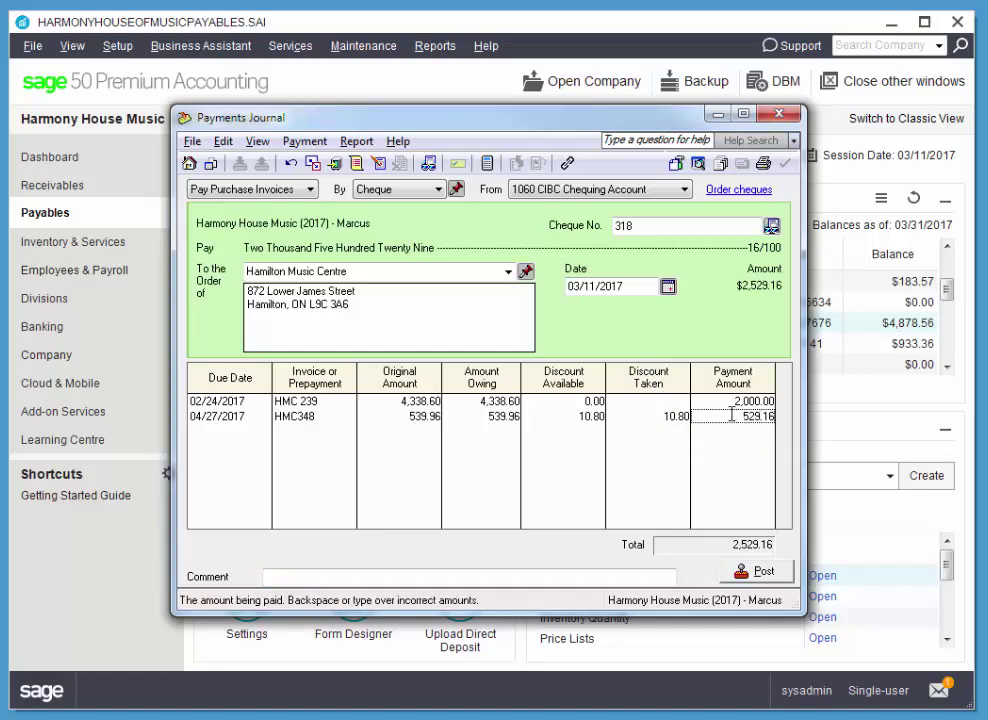
drag(733, 416, 778, 418)
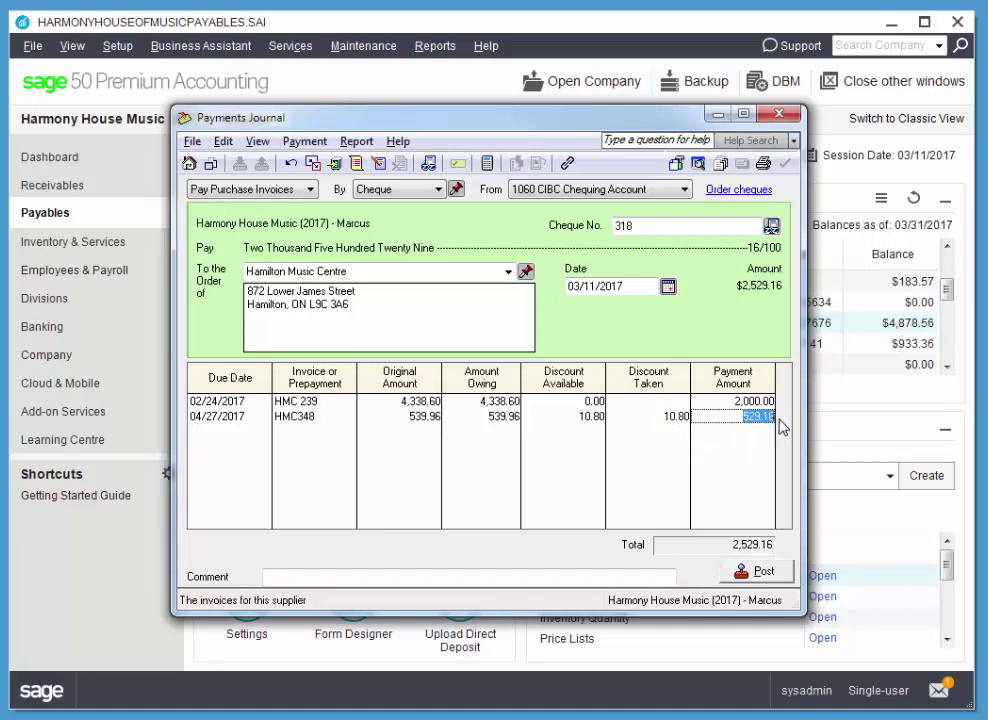
key(Delete)
double_click(670, 415)
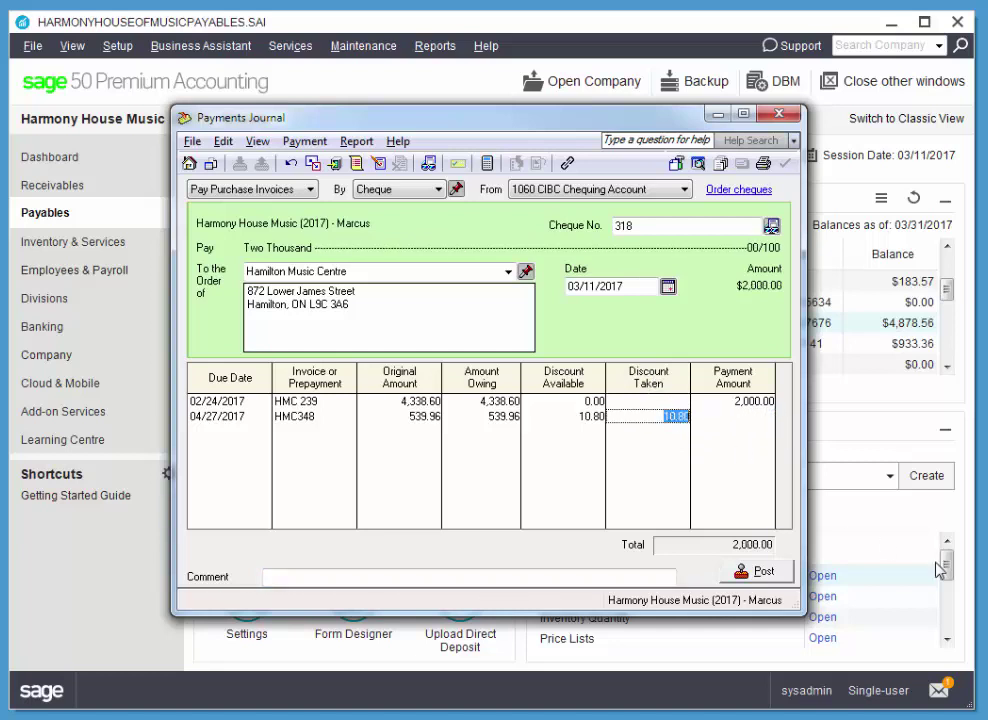
key(Delete)
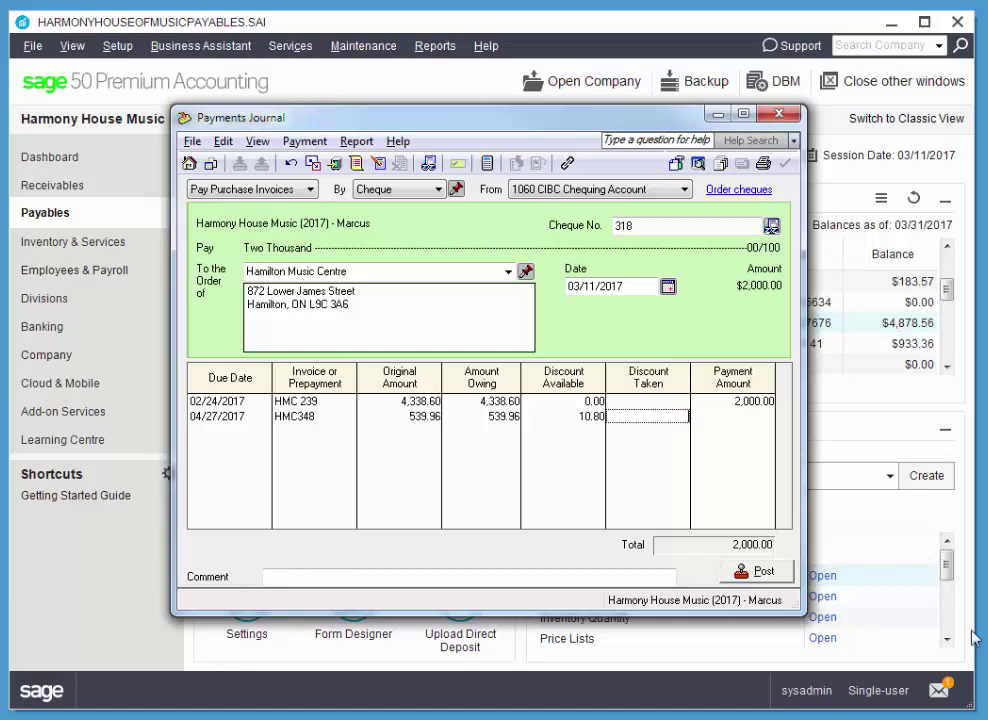
- Try to combine a 539.96 payment with the 10.80 discount on invoice HMC348, and clear both amounts
click(759, 417)
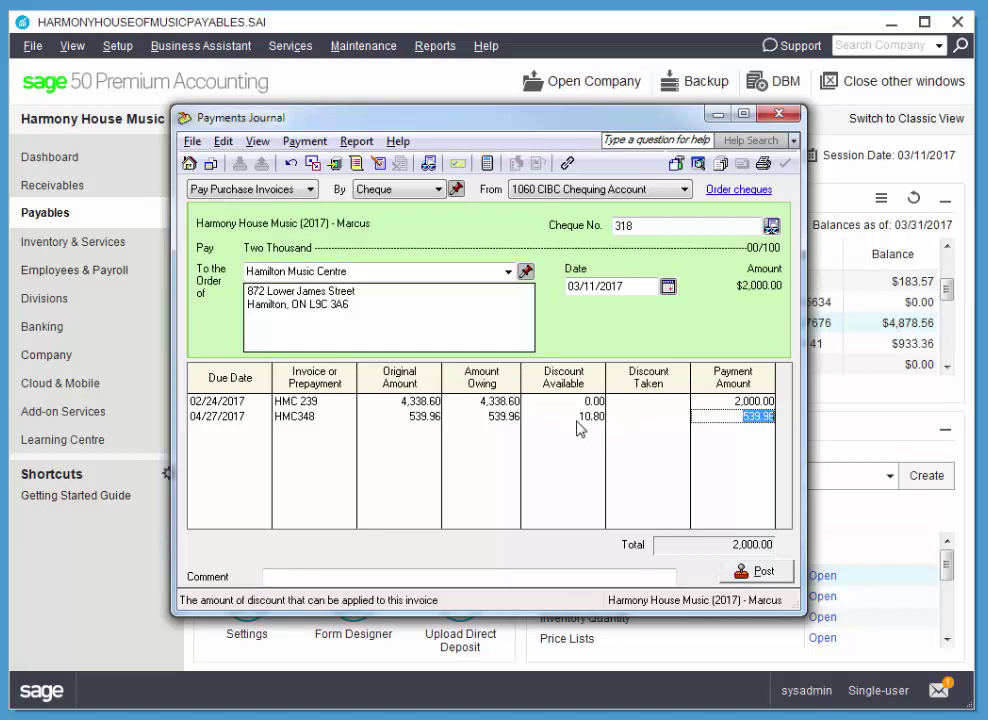
click(624, 420)
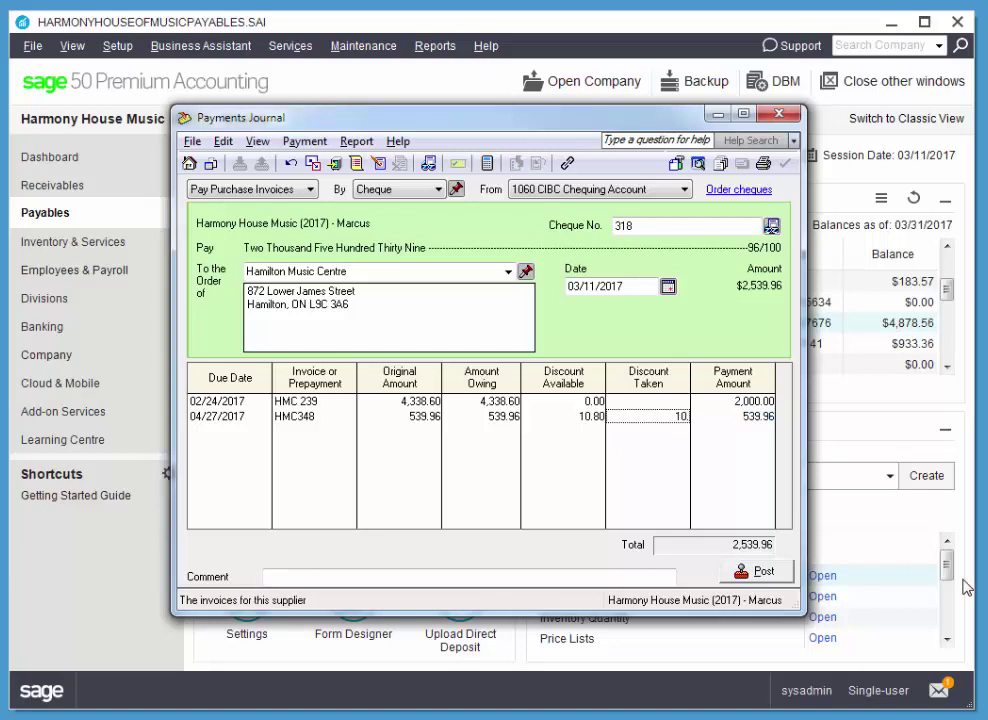
click(758, 419)
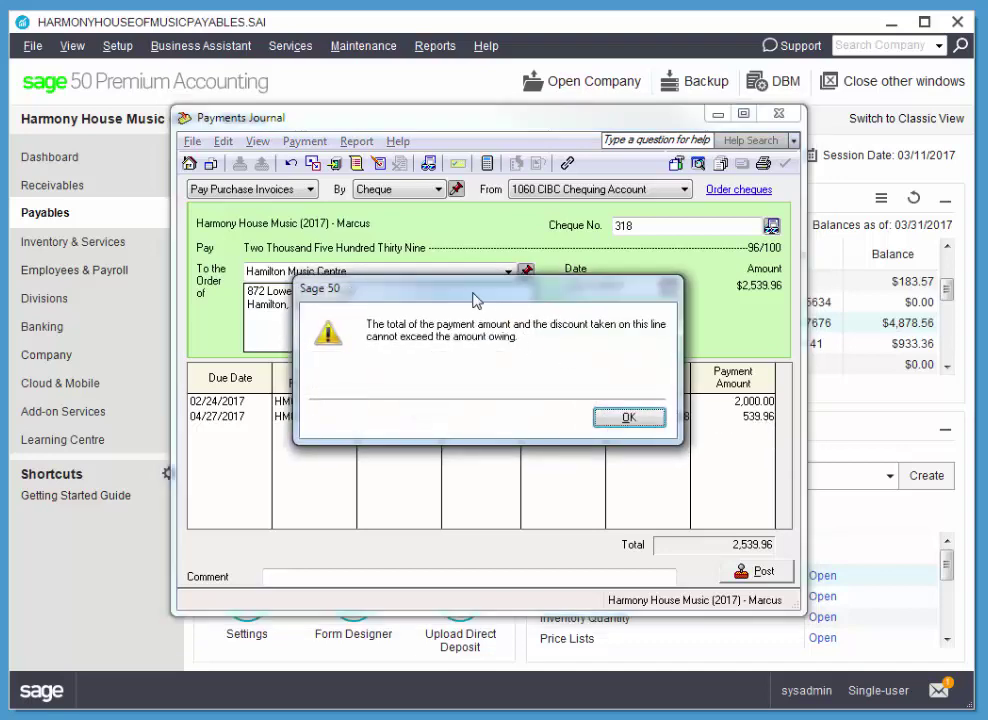
drag(474, 300, 424, 436)
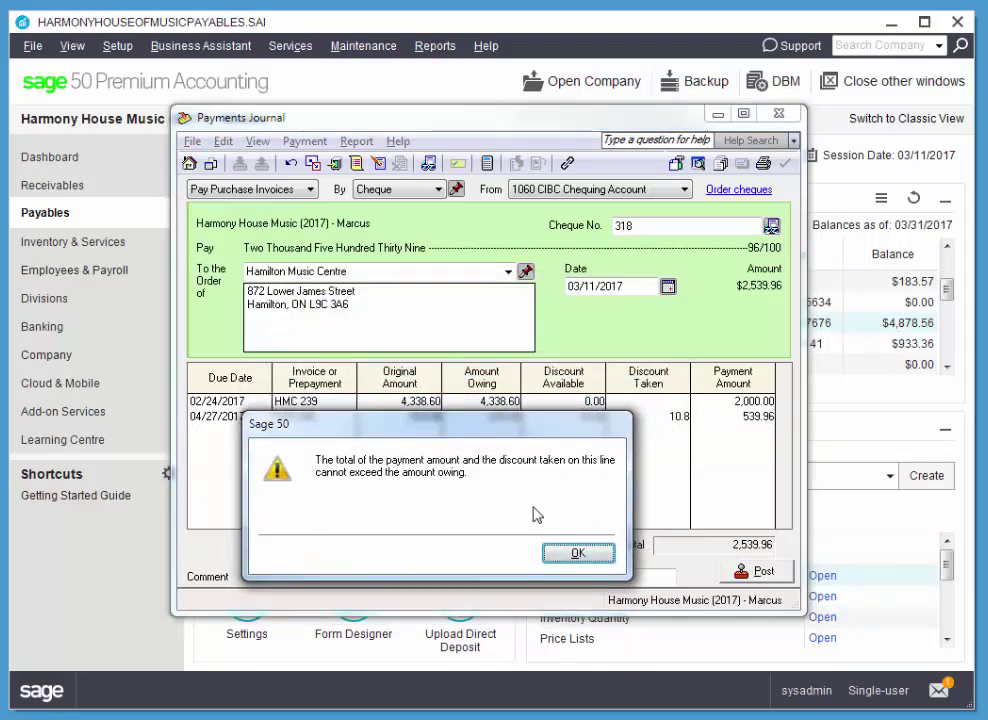
click(579, 557)
click(751, 418)
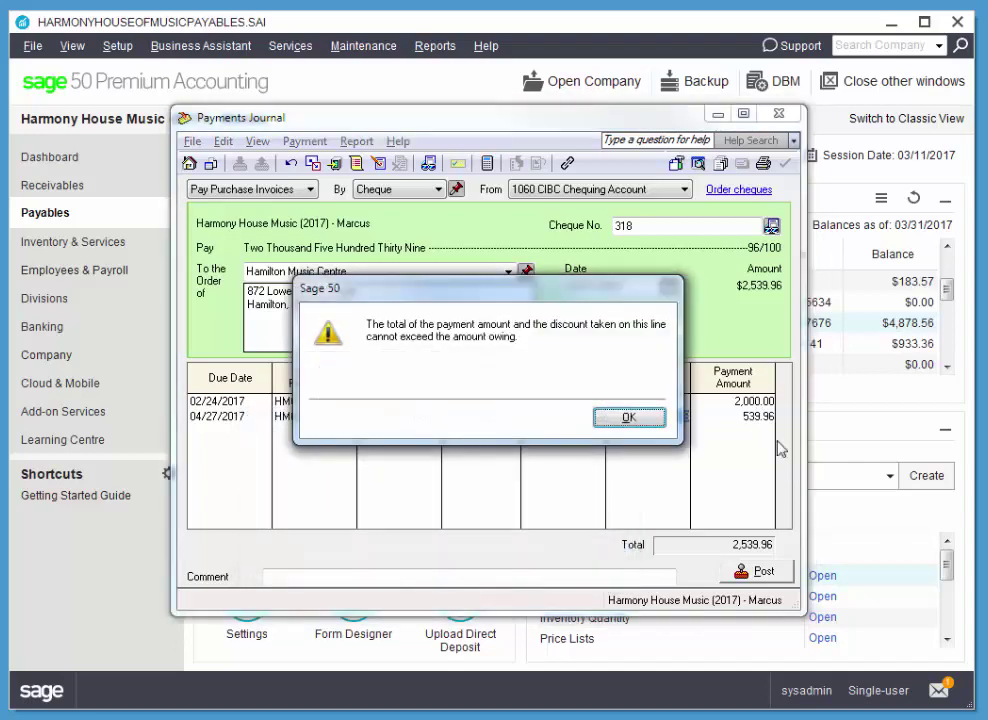
click(630, 417)
key(BackSpace)
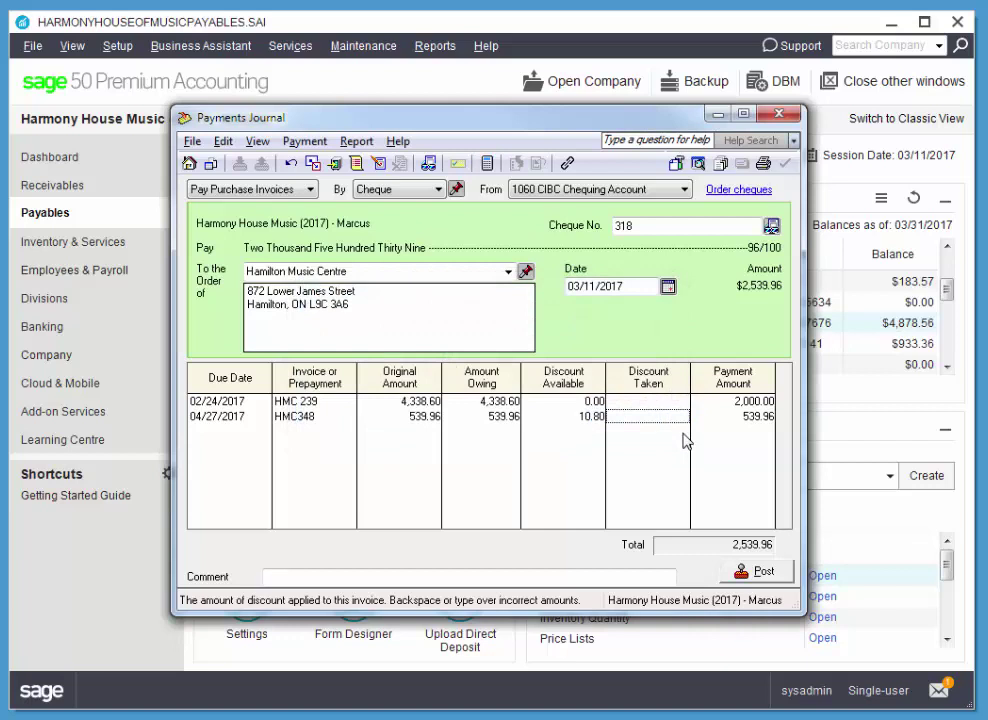
click(768, 416)
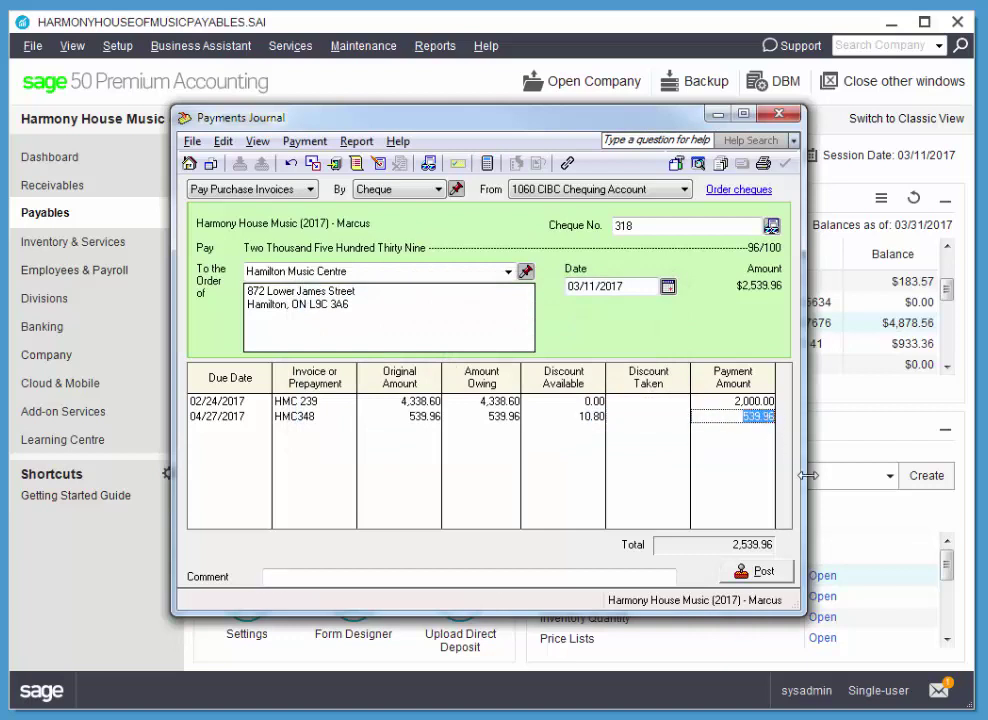
key(BackSpace)
- Take the 10.80 discount and pay 529.16 on invoice HMC348, and post the payment despite older outstanding invoices
click(648, 416)
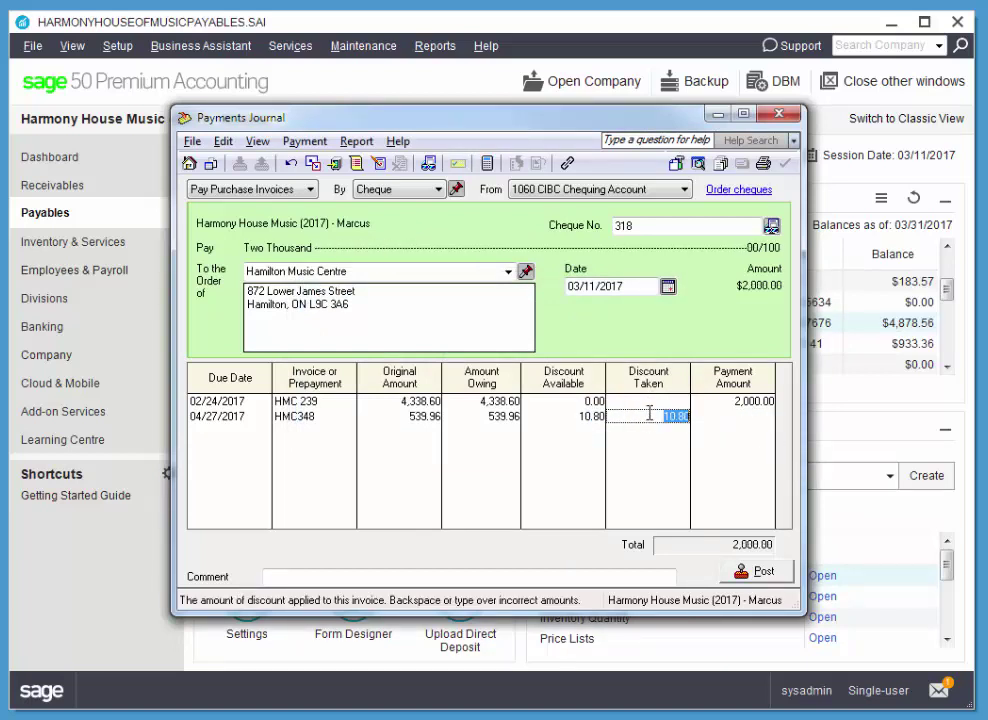
click(737, 420)
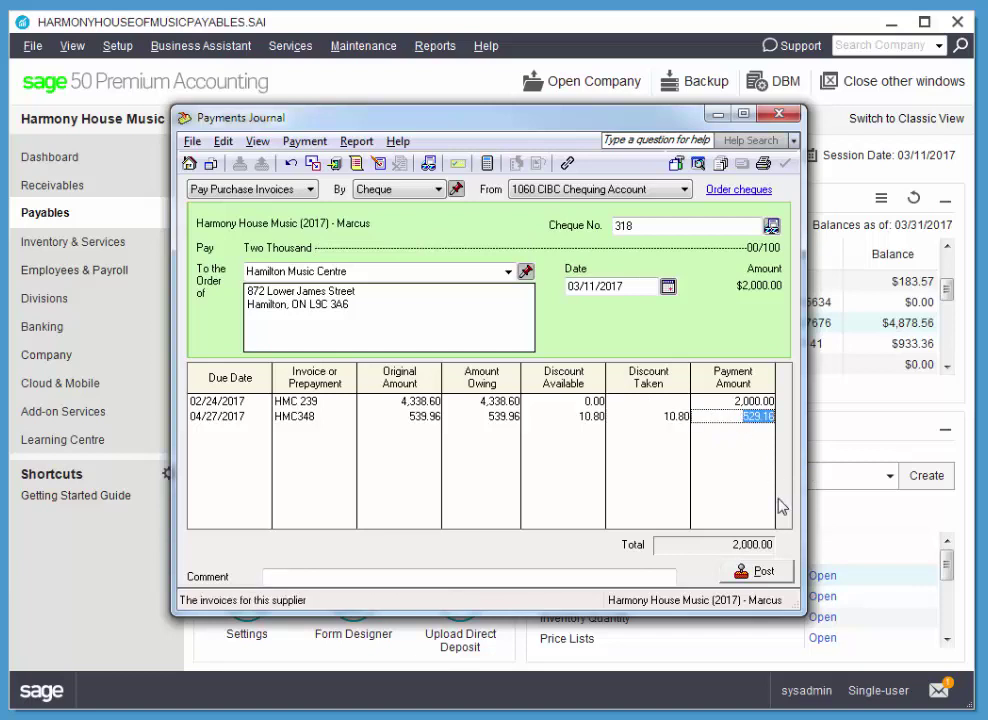
key(Tab)
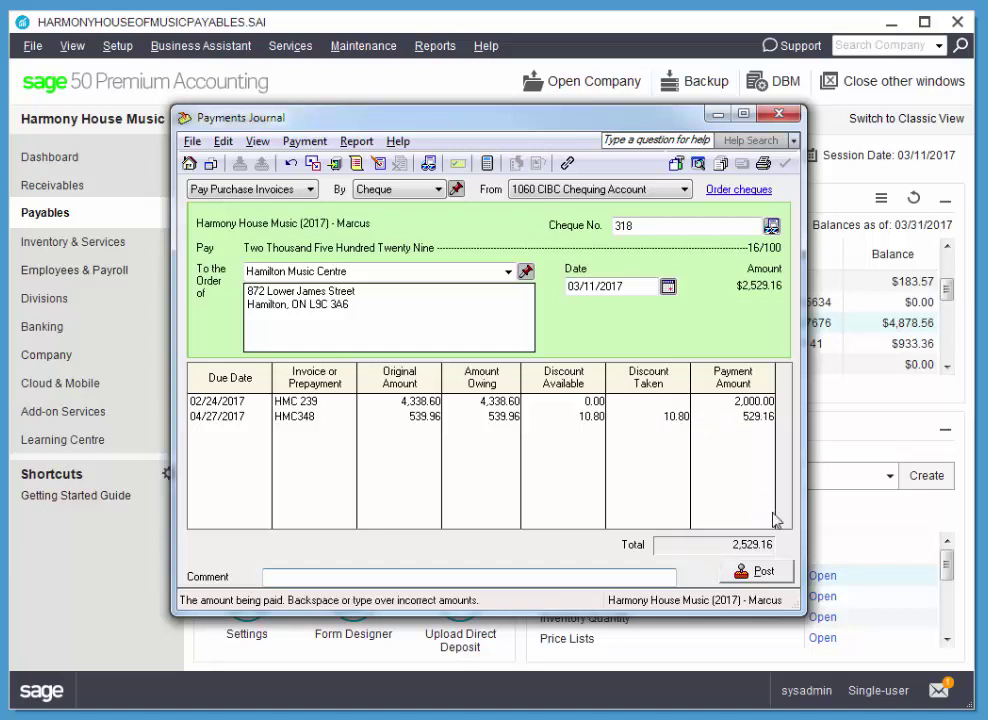
click(768, 572)
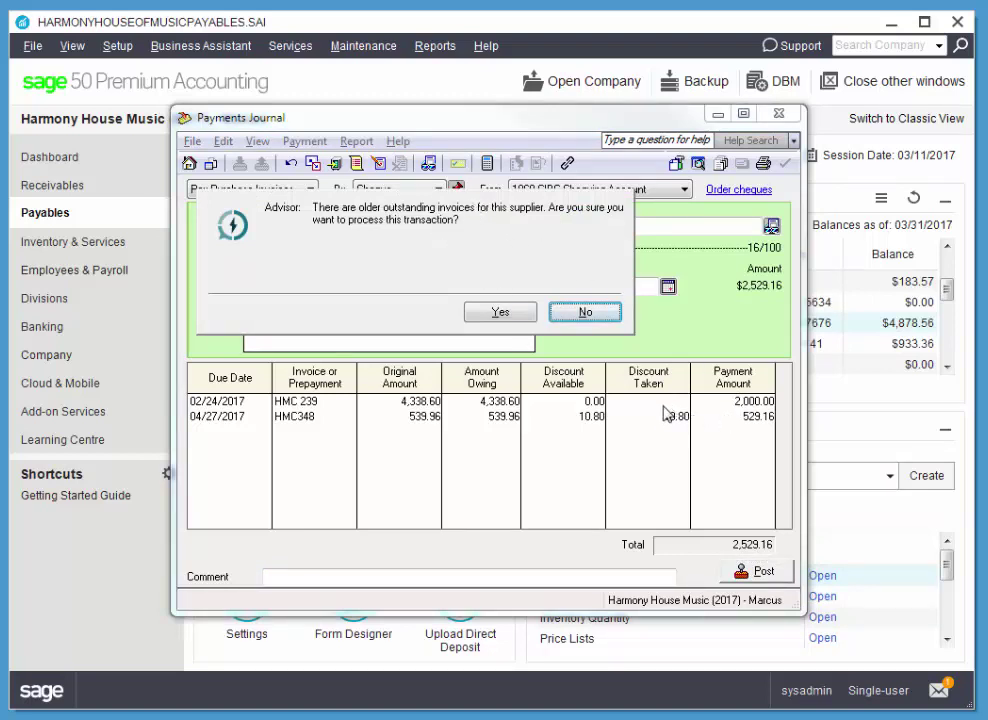
click(500, 314)
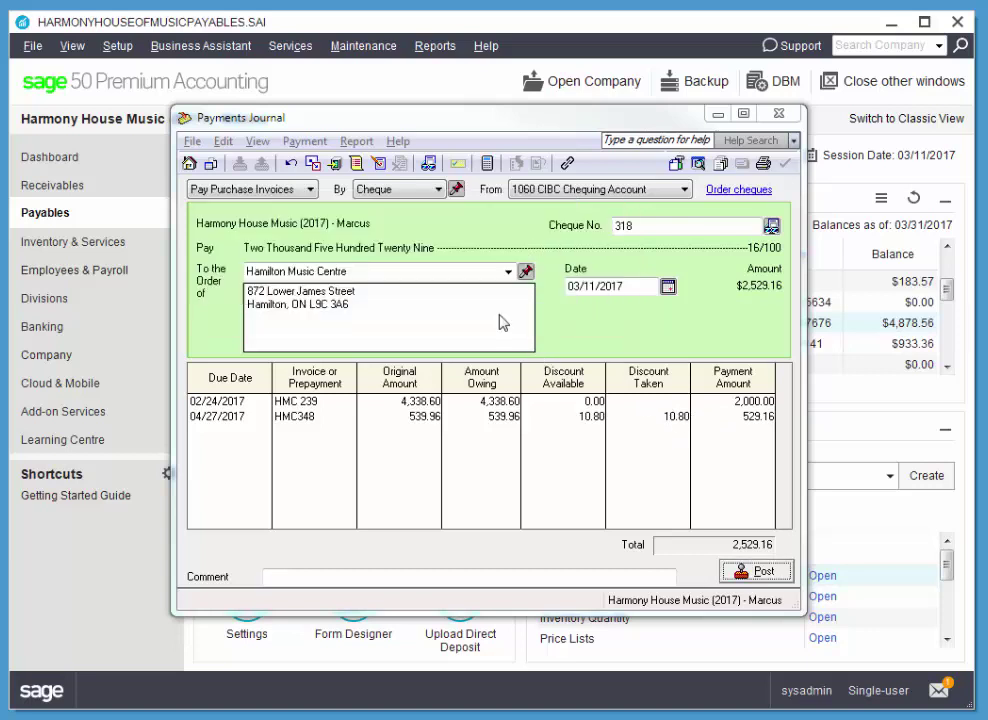
- Close the Payments Journal after the posted payment and open the lookup for finding existing payments
click(657, 425)
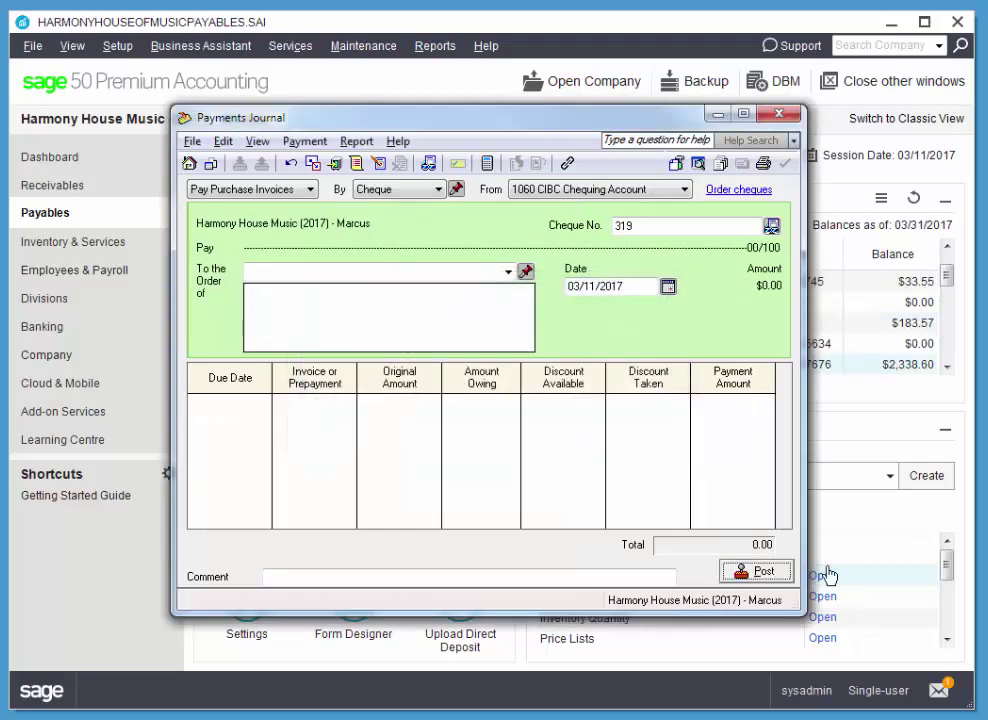
click(779, 114)
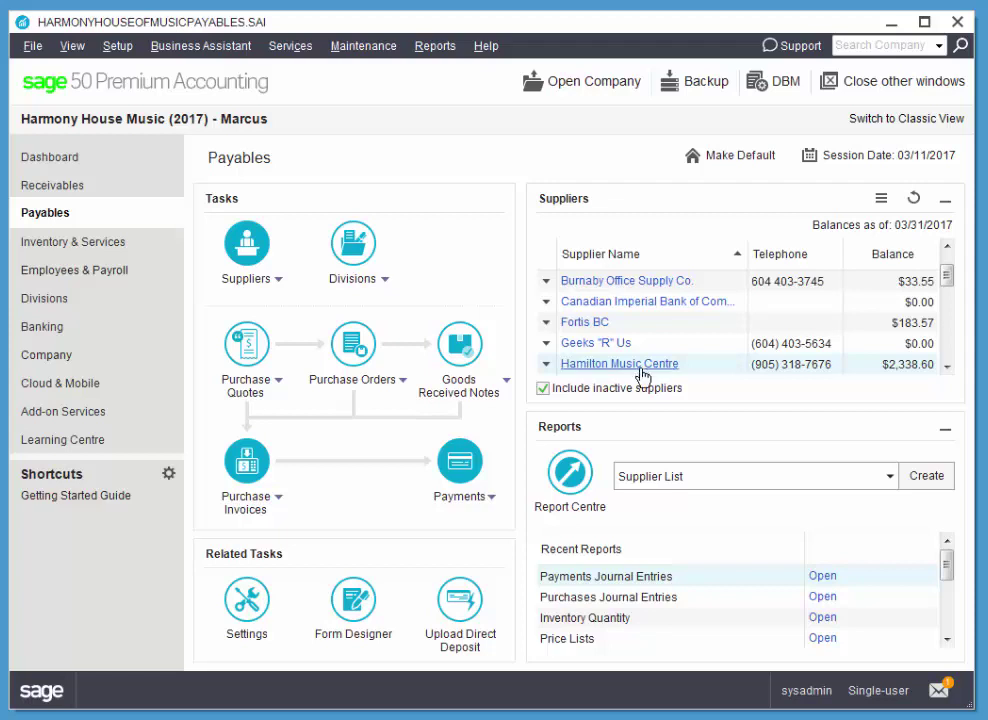
click(492, 499)
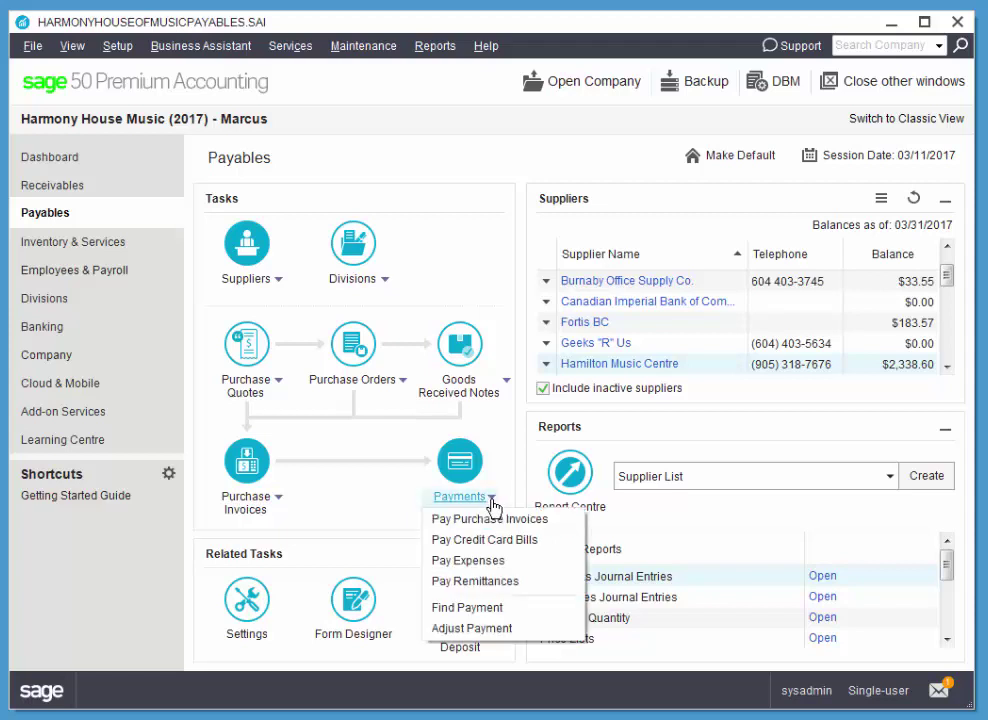
click(486, 610)
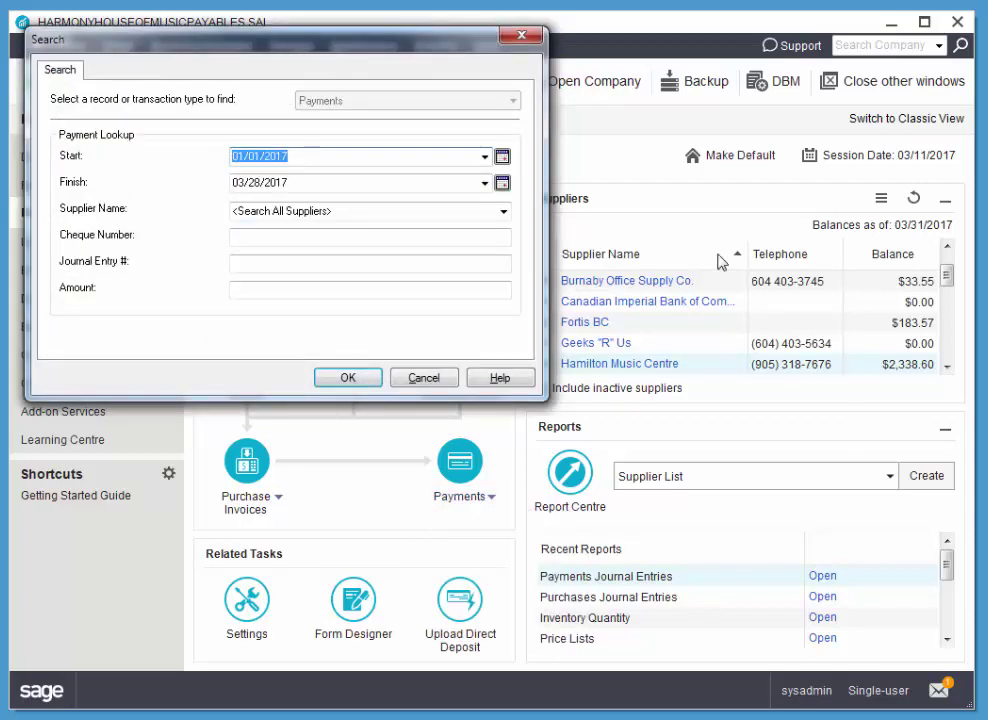
- Look up Hamilton Music Centre payments with a finish date of 03/31/2017 and open the one dated 03/11/2017
click(503, 211)
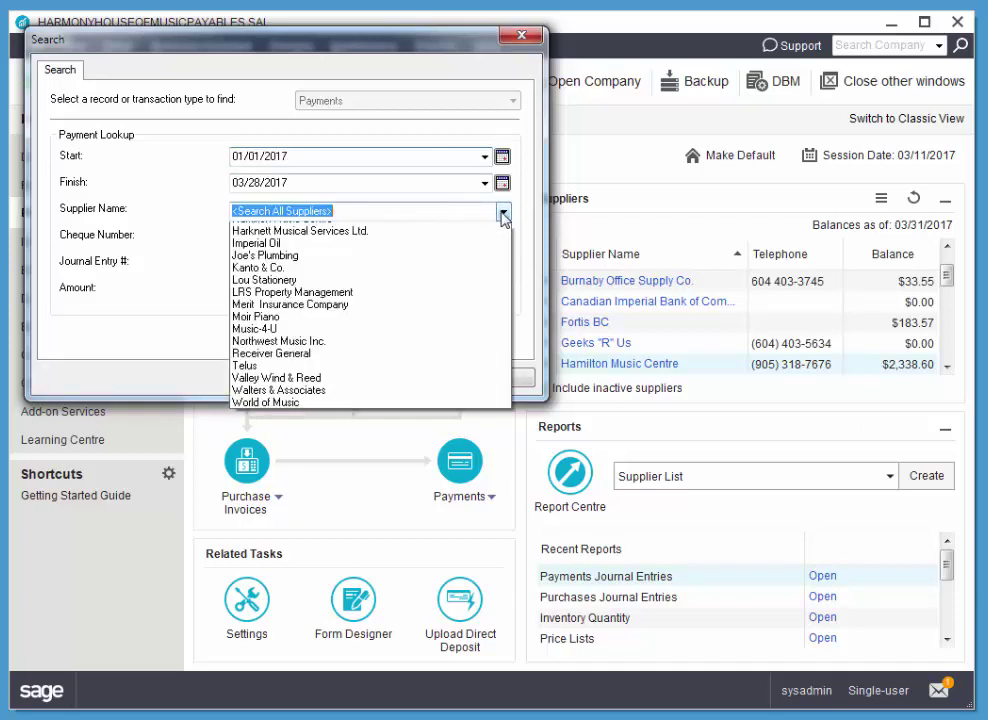
click(300, 314)
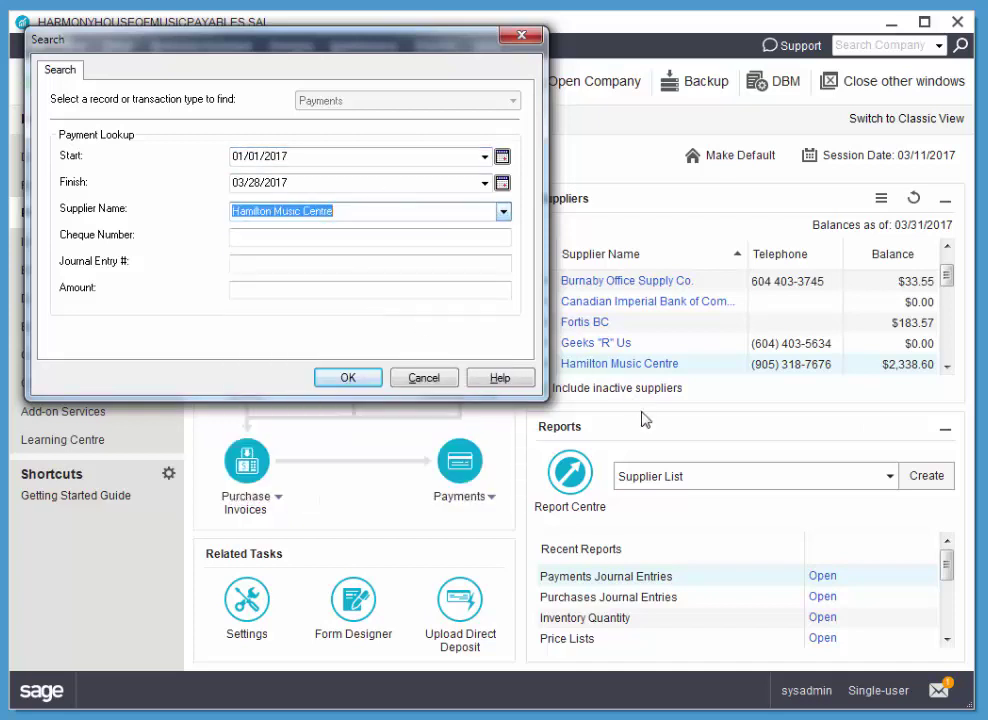
click(484, 183)
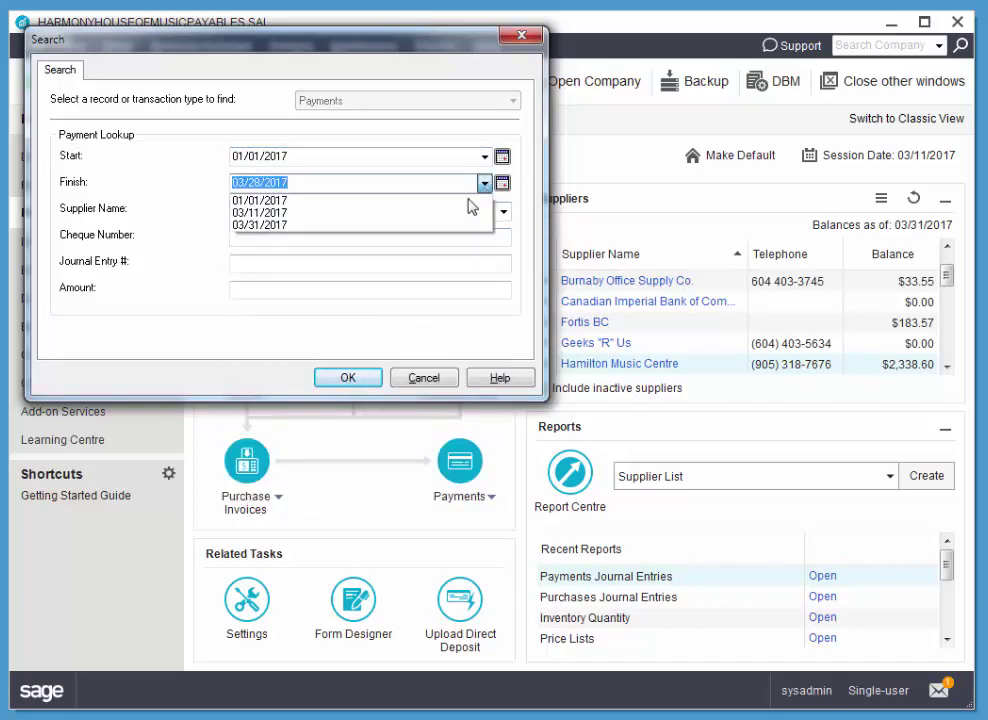
click(450, 224)
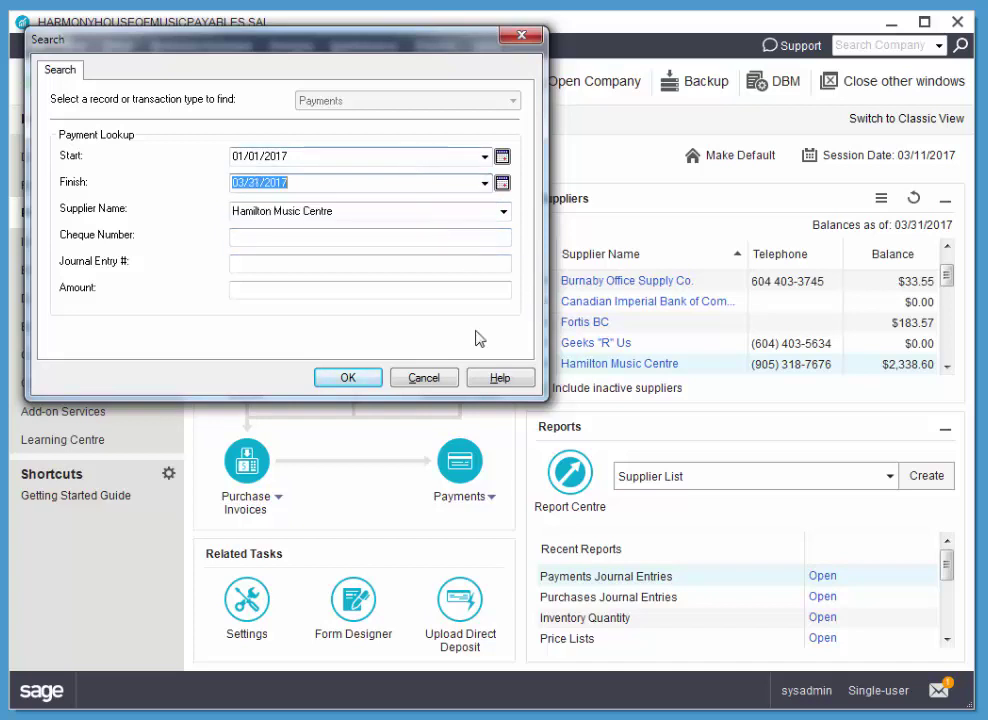
click(346, 380)
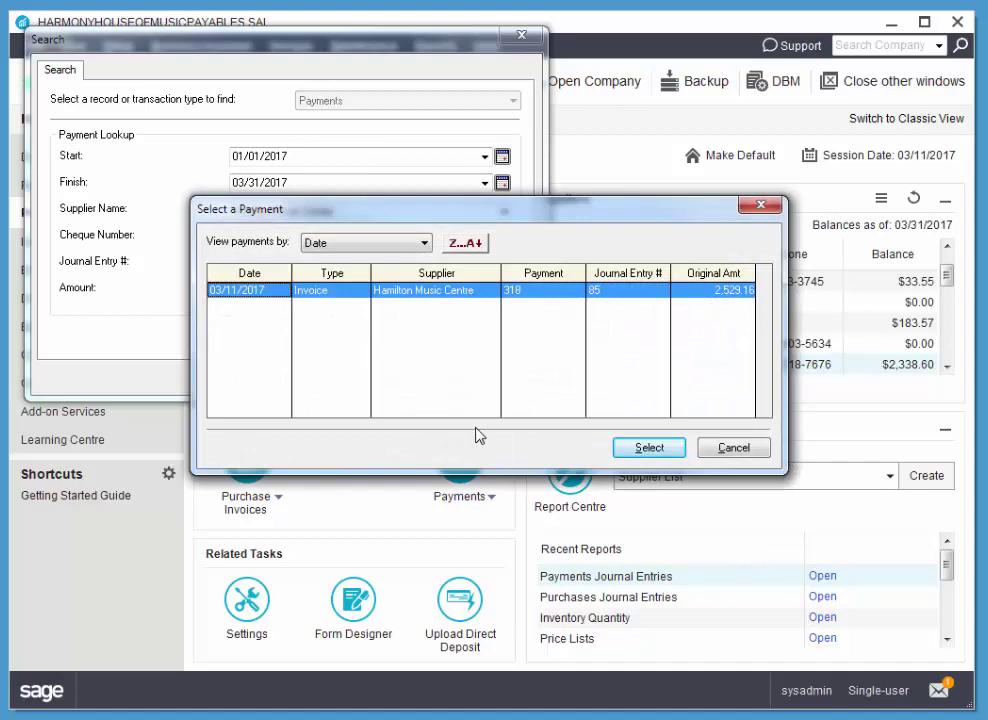
click(651, 452)
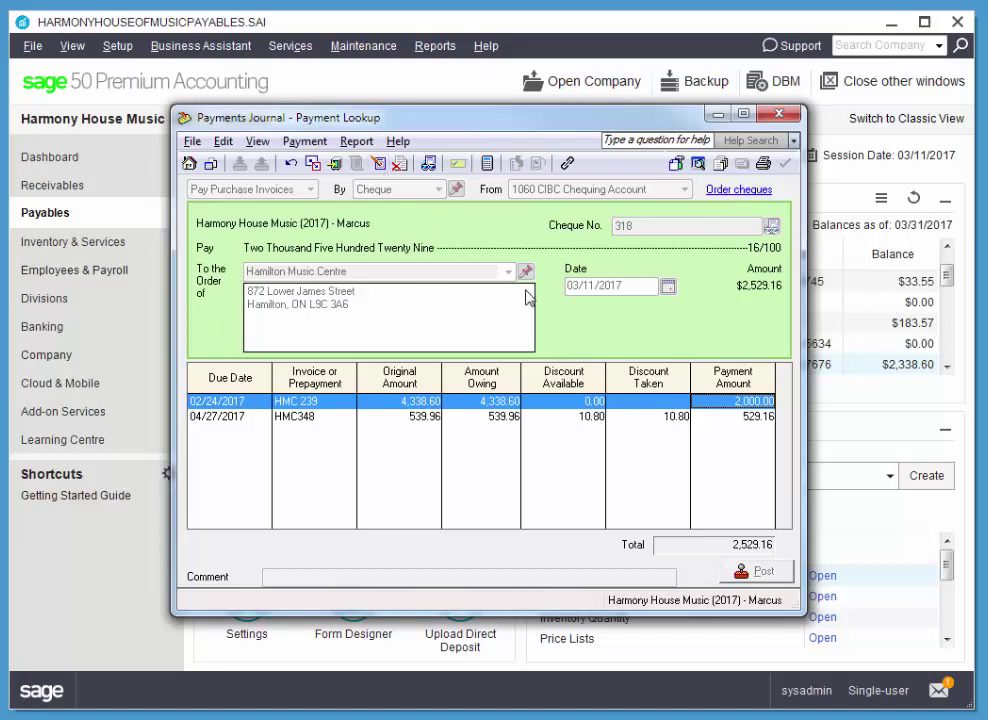
- Start adjusting the Hamilton Music Centre payment and clear the discount taken and payment amount on invoice HMC348
click(379, 165)
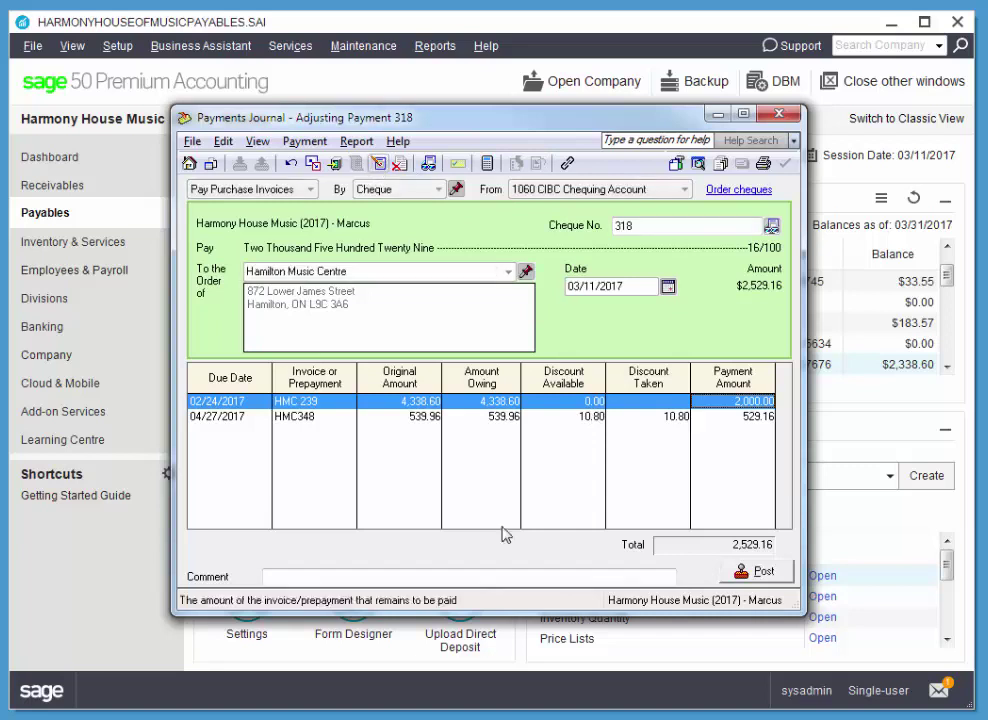
click(680, 417)
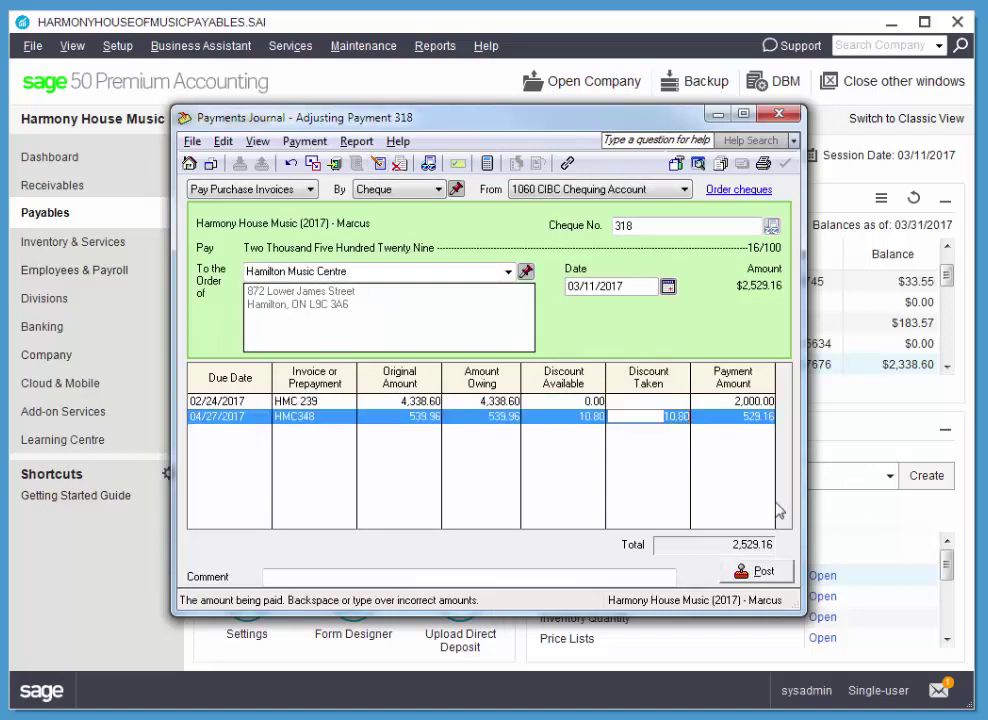
key(BackSpace)
key(Tab)
key(BackSpace)
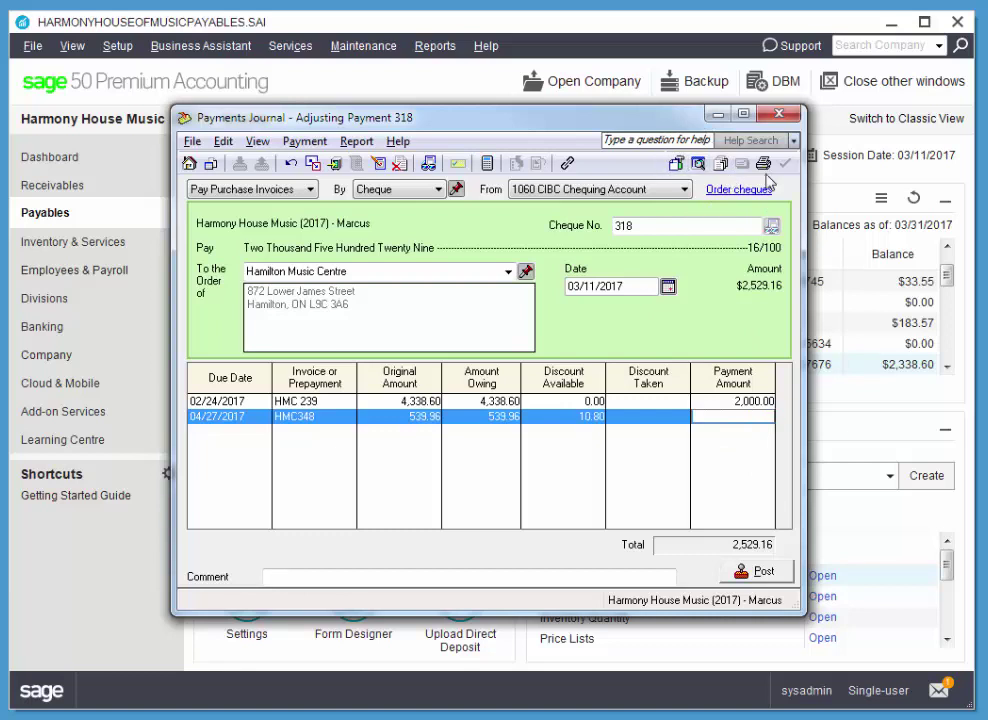
- Date the adjusted payment 03/30/2017, post it despite the date while keeping cheque number 318, and close the journal
click(667, 287)
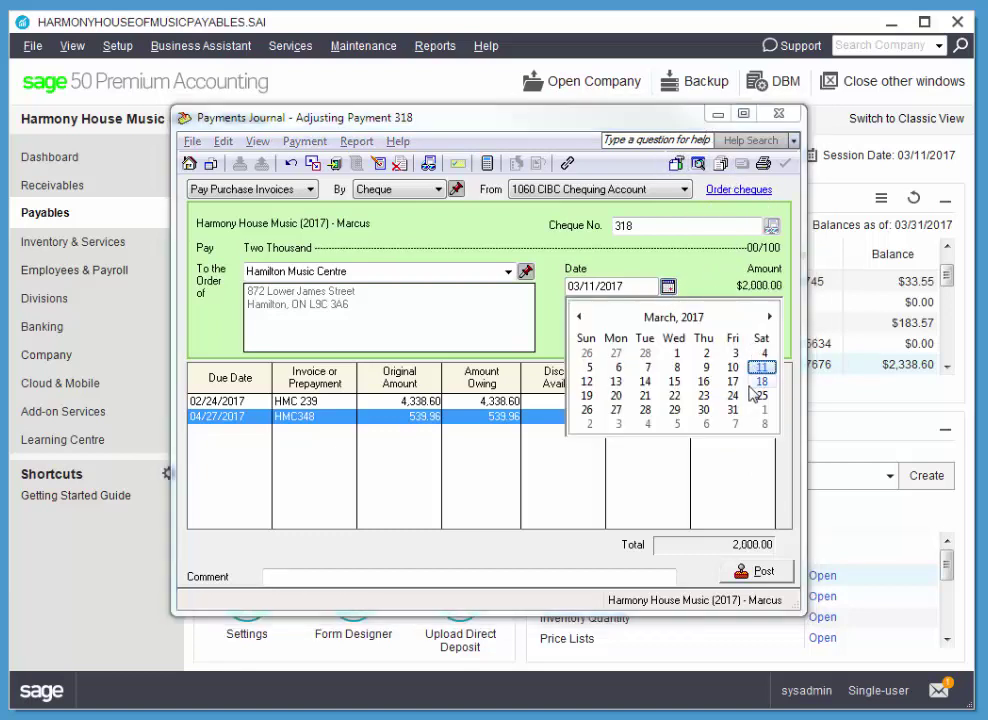
click(703, 410)
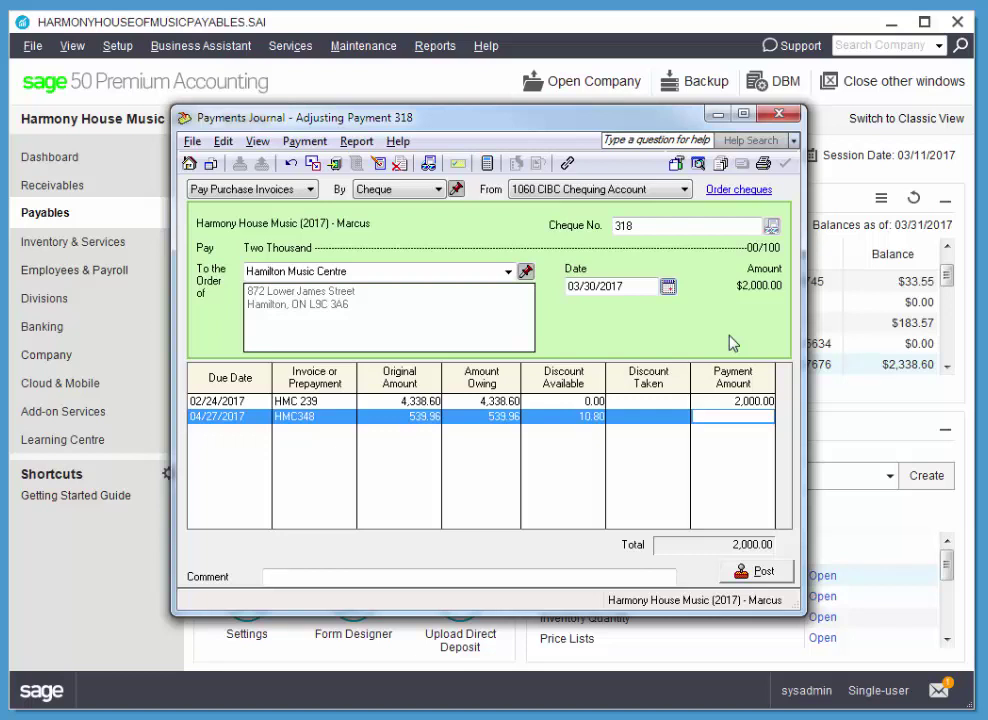
click(766, 574)
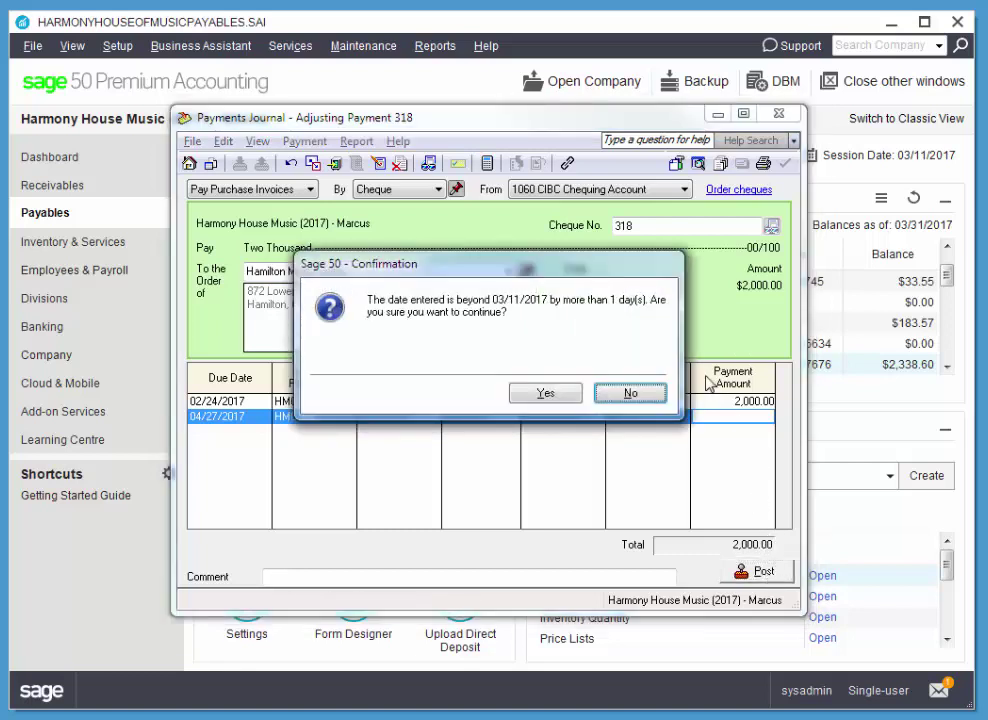
click(549, 396)
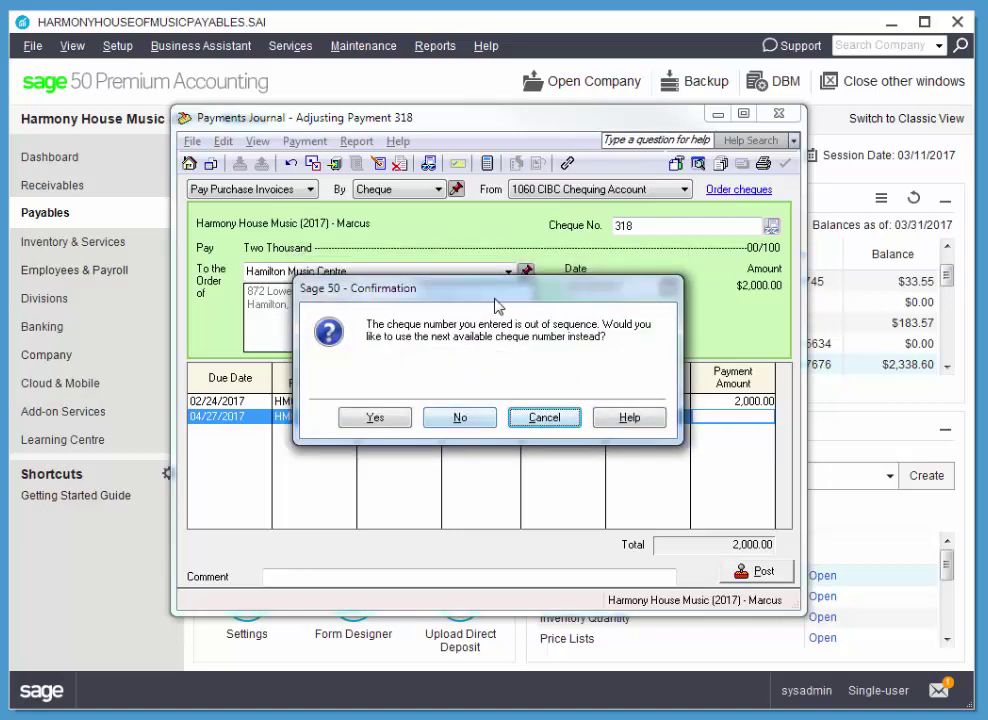
drag(548, 310, 501, 313)
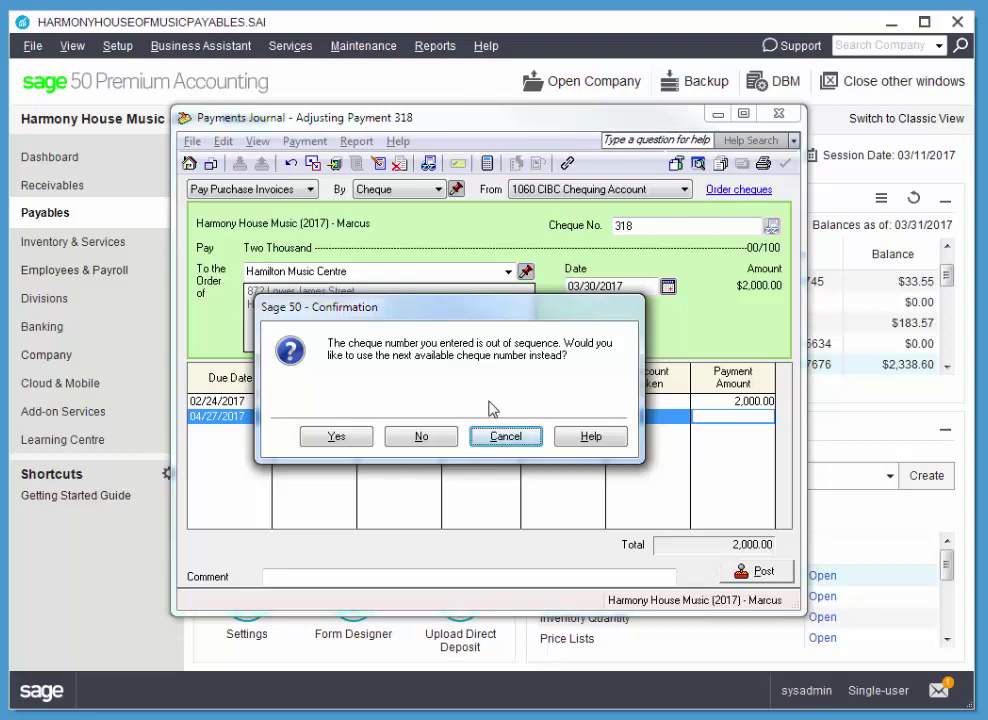
click(425, 437)
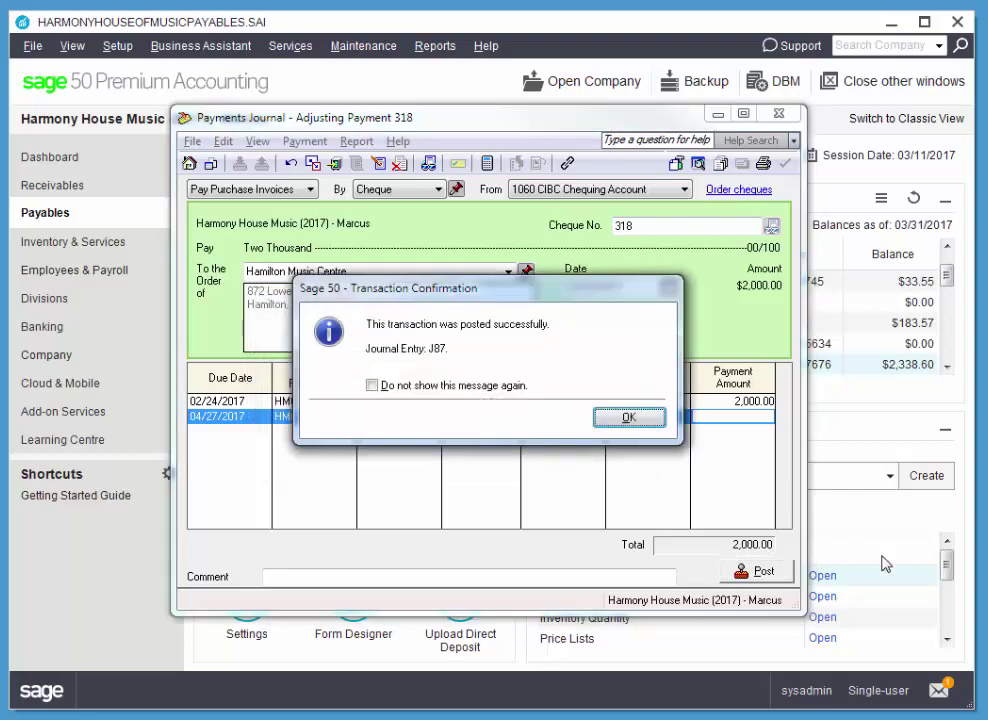
click(628, 418)
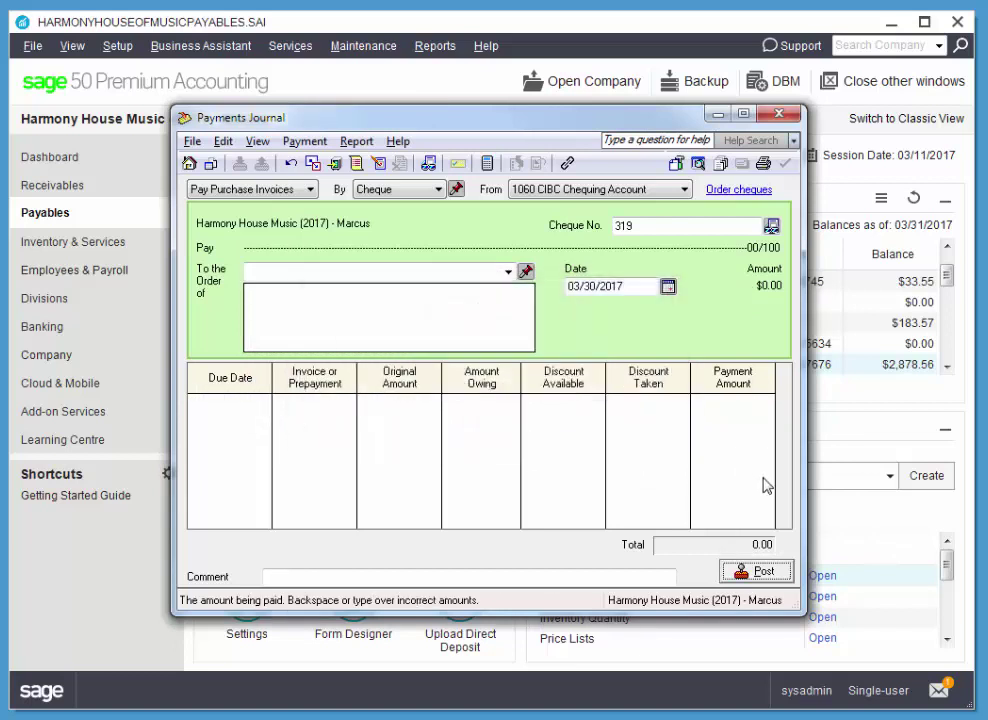
click(779, 118)
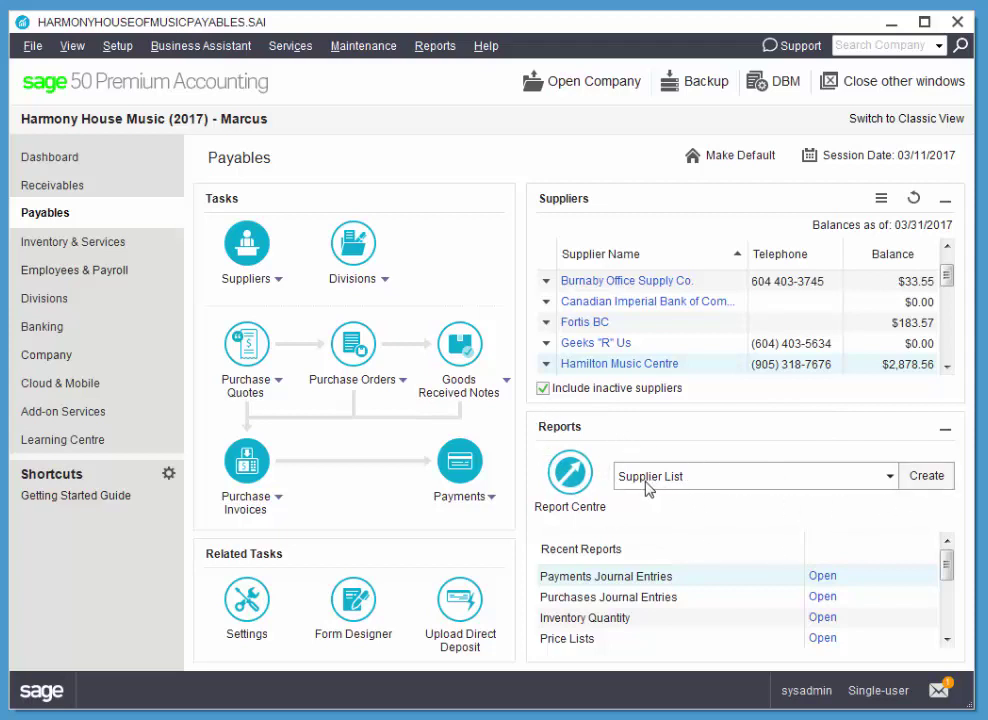
- Create the Supplier List report and fit its window on the screen to view all columns
click(890, 476)
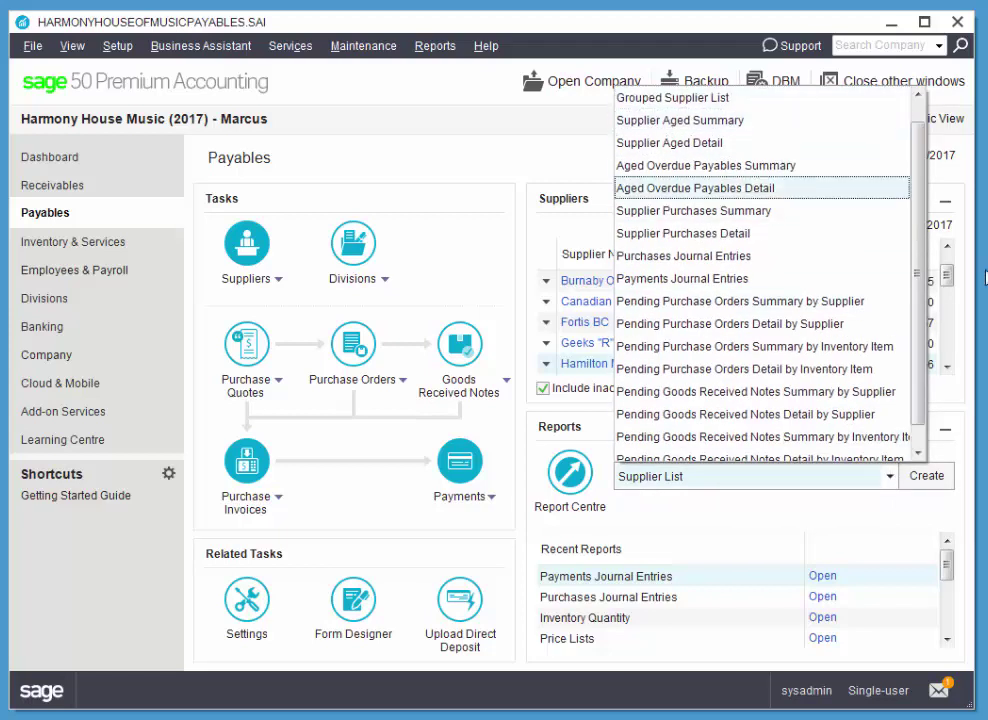
scroll(715, 200, up, 1)
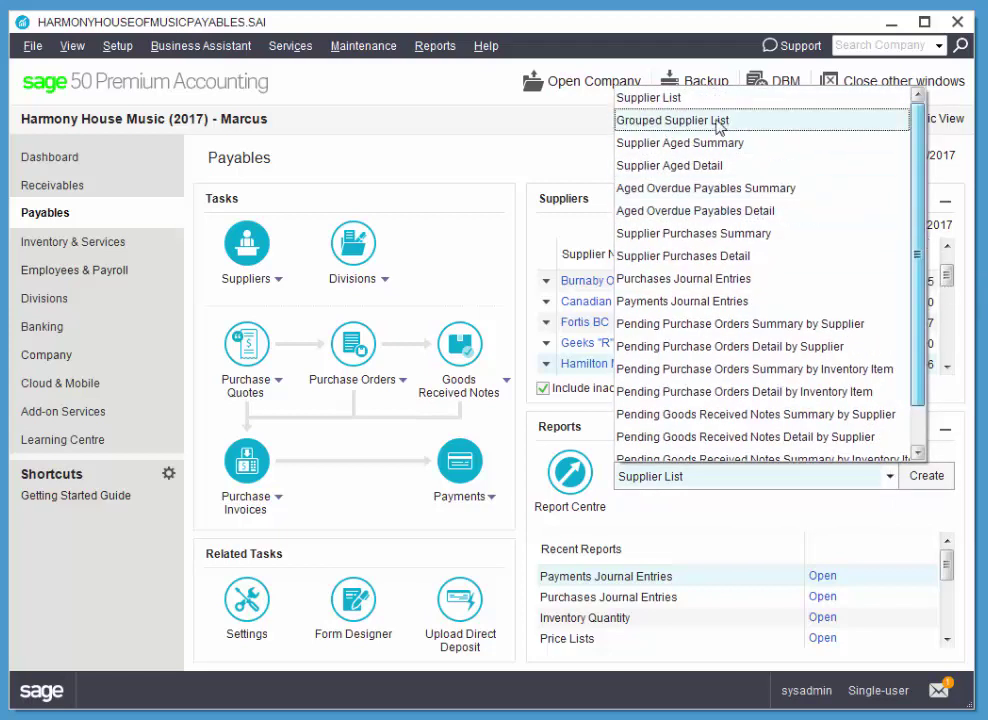
click(655, 97)
click(930, 478)
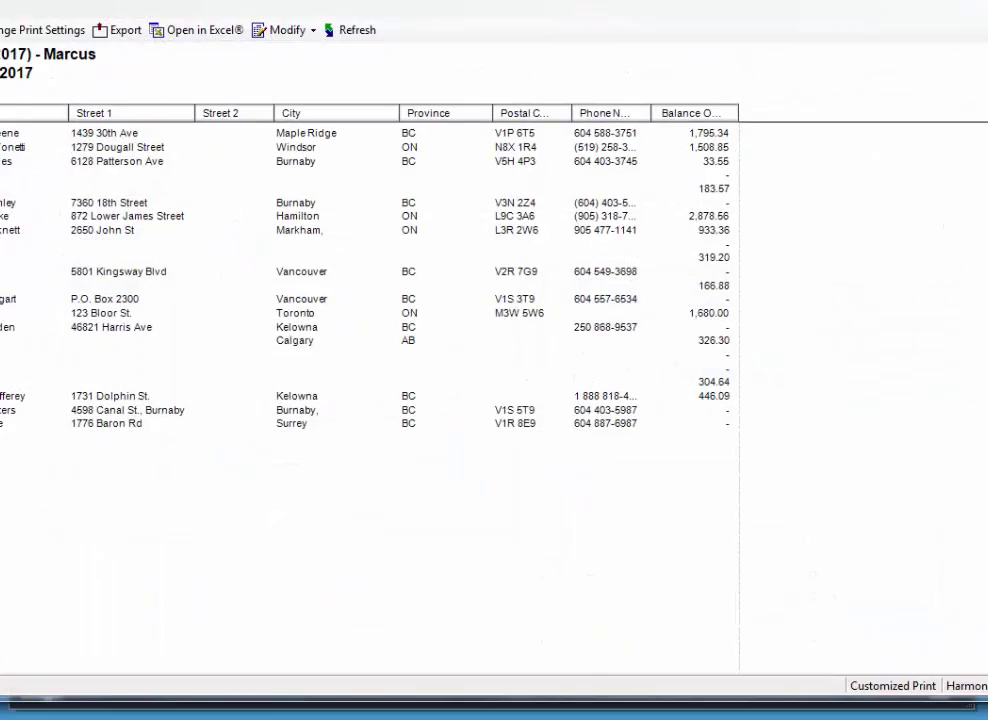
drag(987, 402, 907, 382)
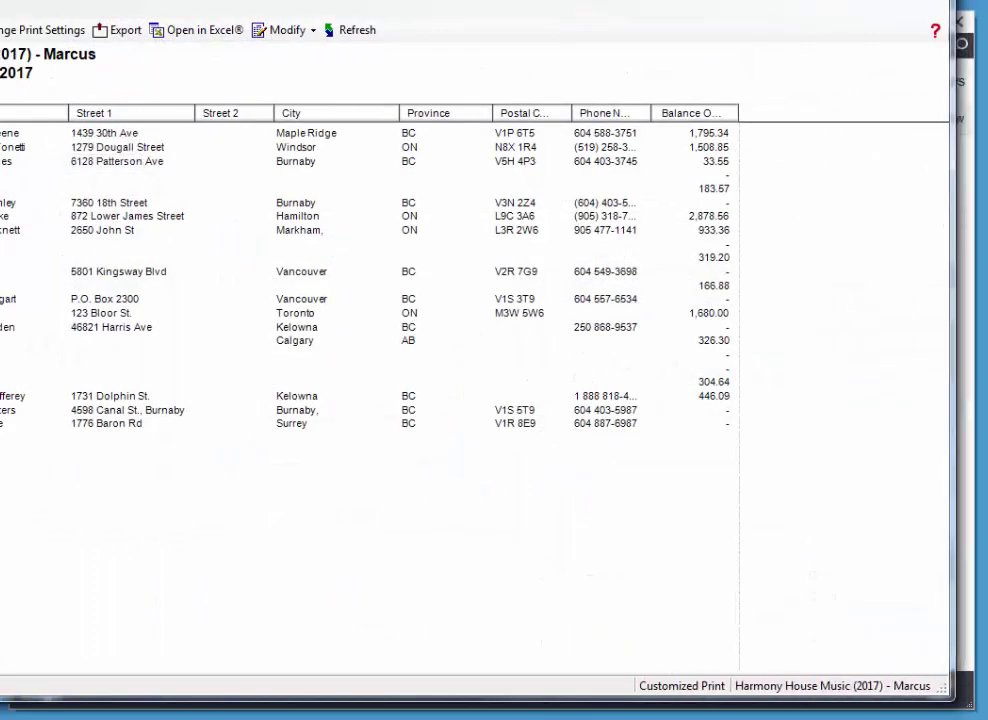
drag(0, 216, 24, 216)
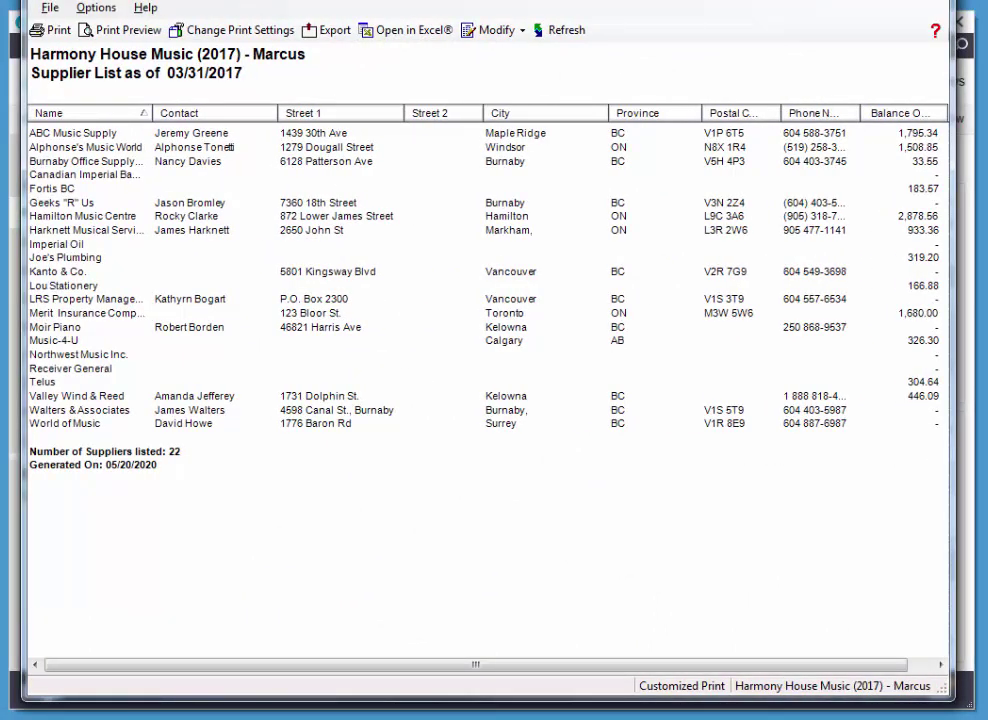
drag(276, 0, 276, 16)
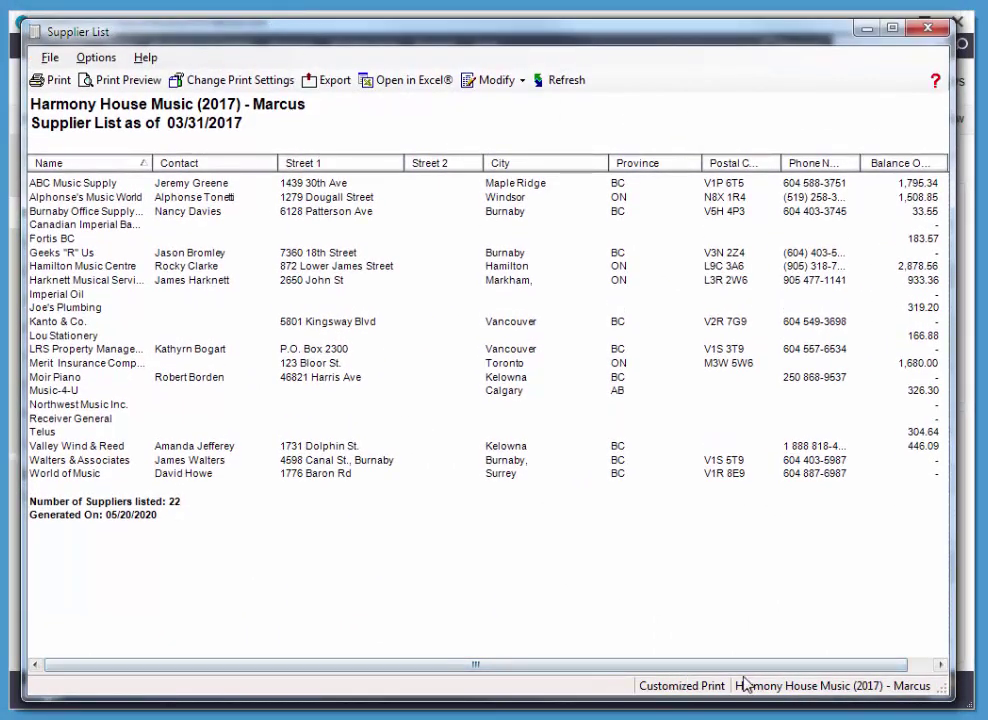
drag(709, 666, 873, 703)
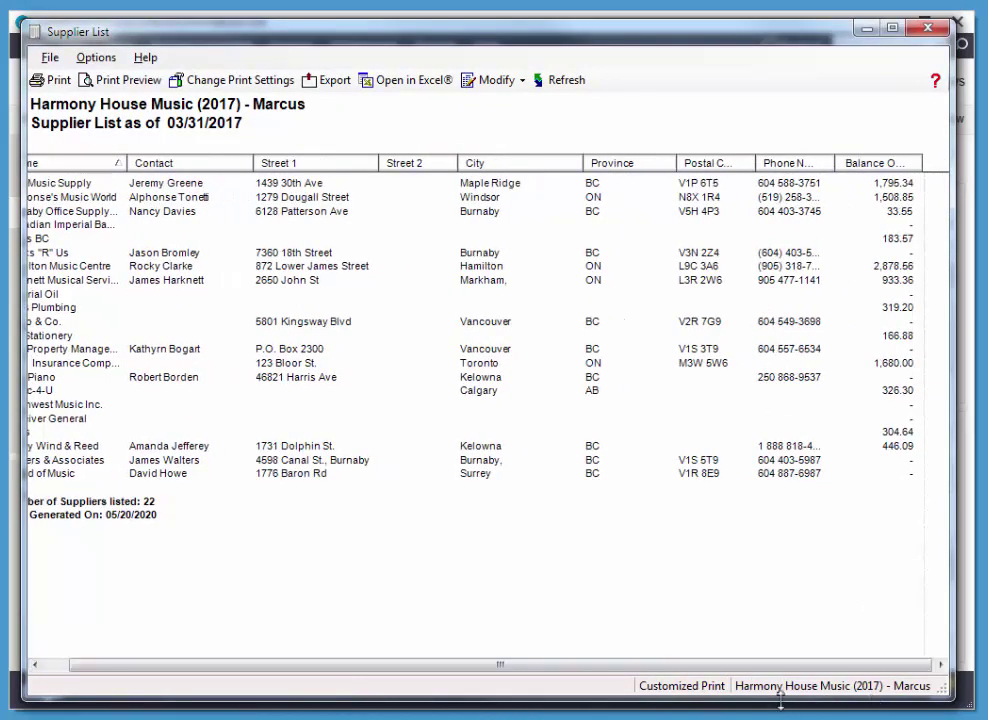
drag(775, 665, 728, 677)
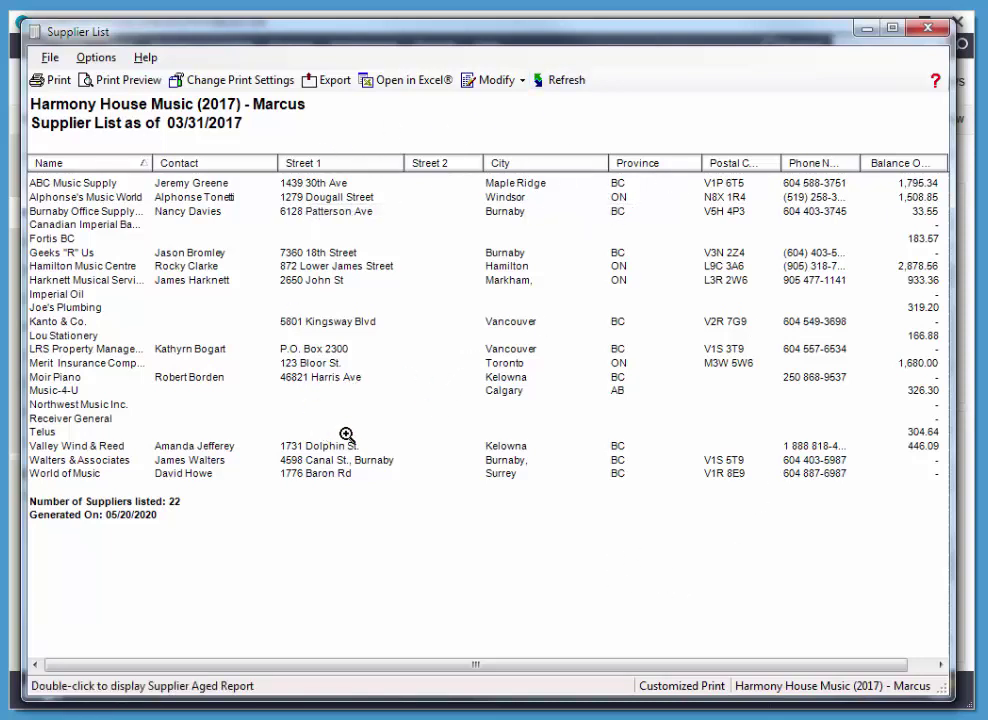
- Switch the Supplier List report to custom column settings and remove the Postal Code column
click(521, 81)
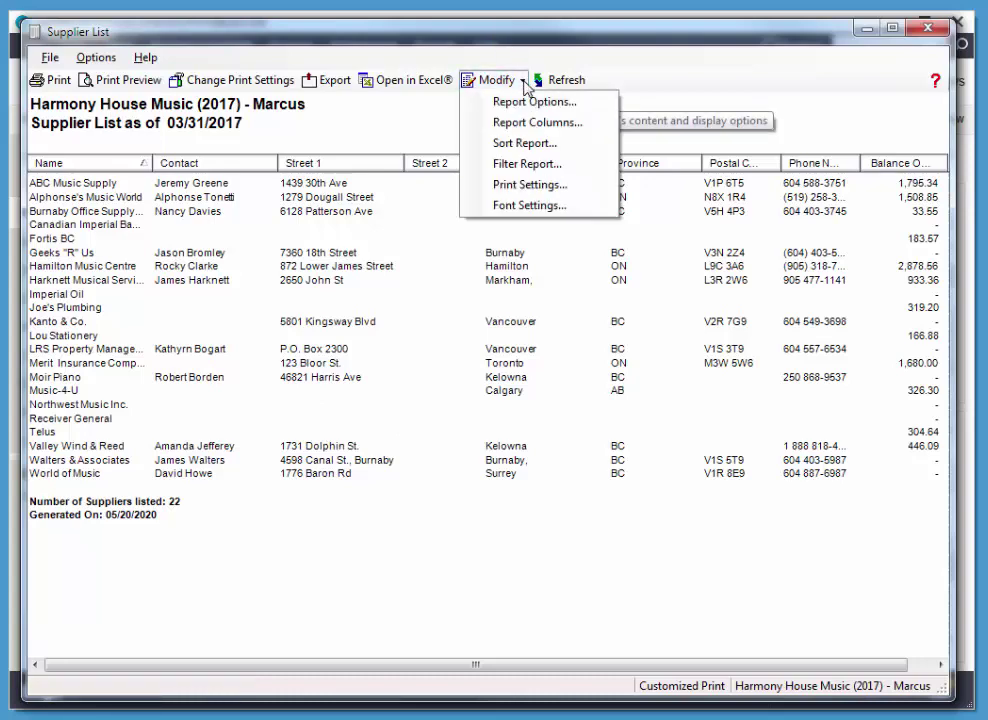
click(535, 123)
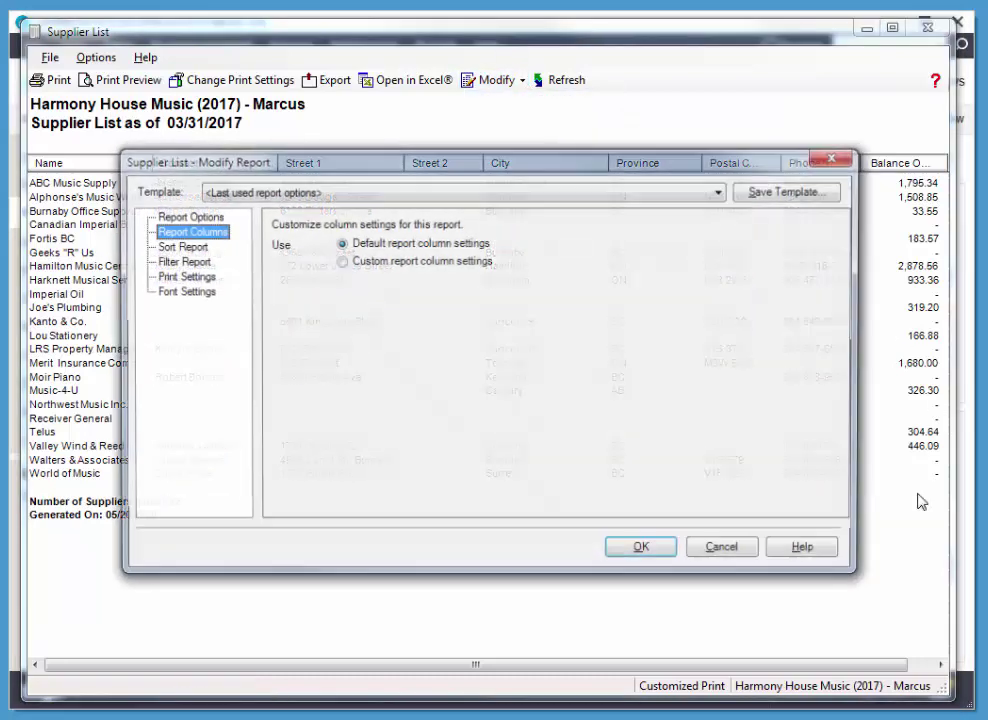
click(340, 261)
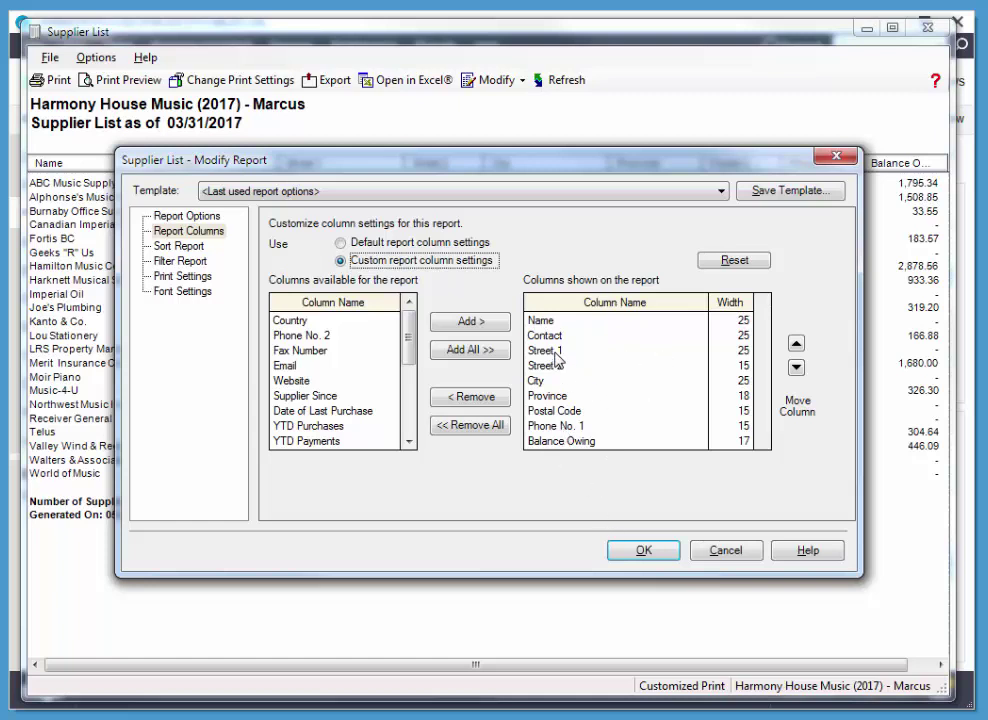
click(548, 413)
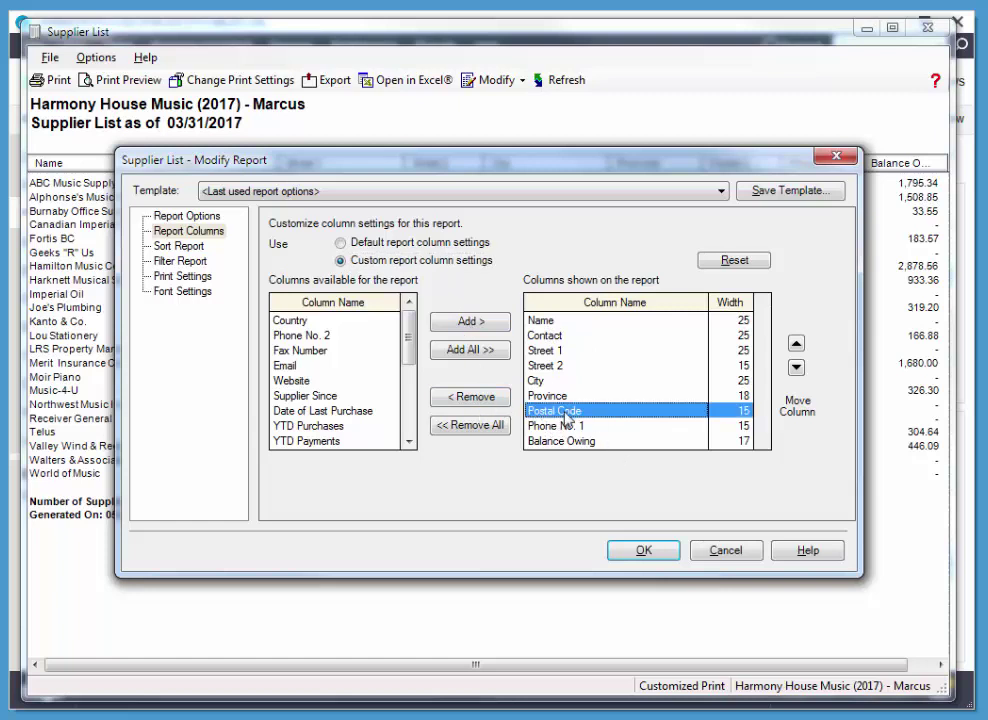
click(483, 400)
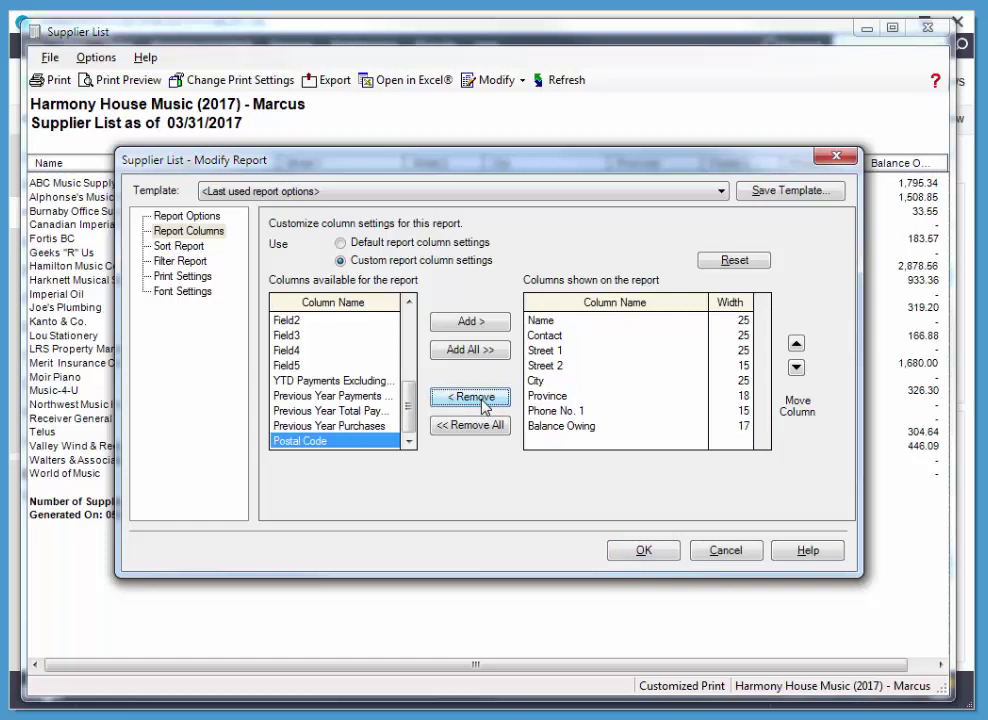
- Remove the Province, City, Street 2 and Street 1 columns, apply the customized layout, and close the Supplier List report
click(565, 432)
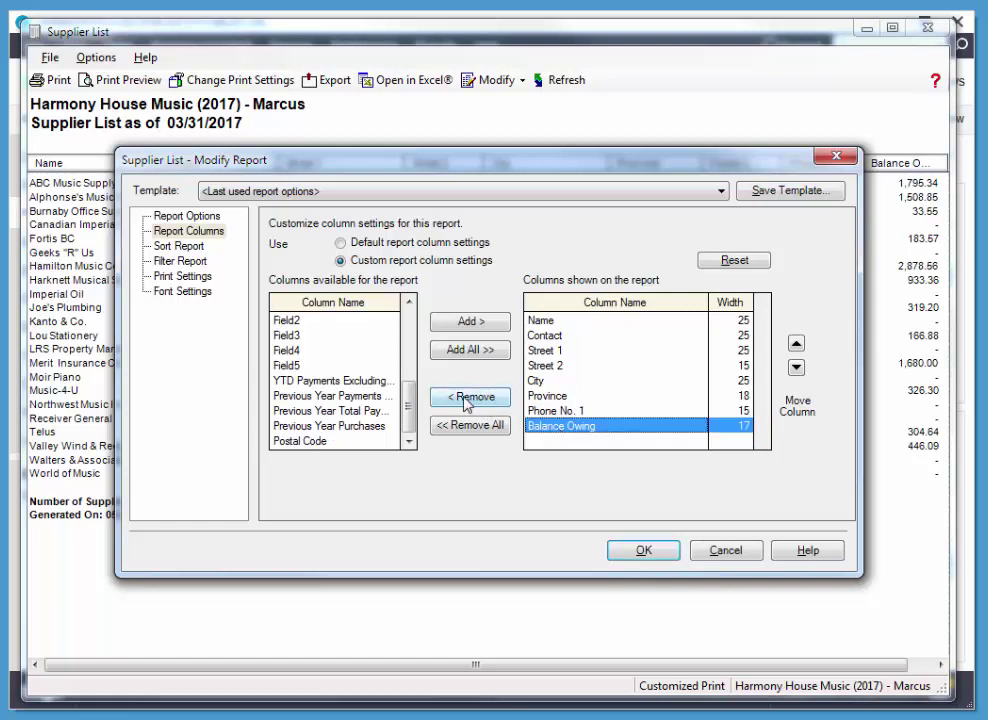
click(548, 396)
click(472, 397)
click(535, 380)
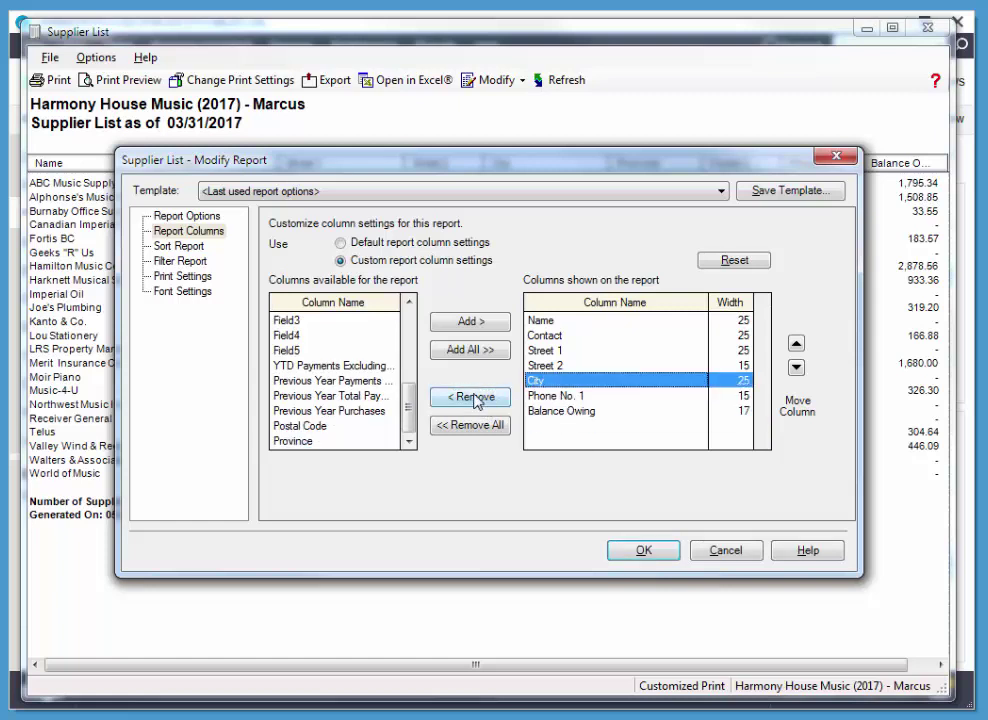
click(472, 397)
click(536, 366)
click(472, 397)
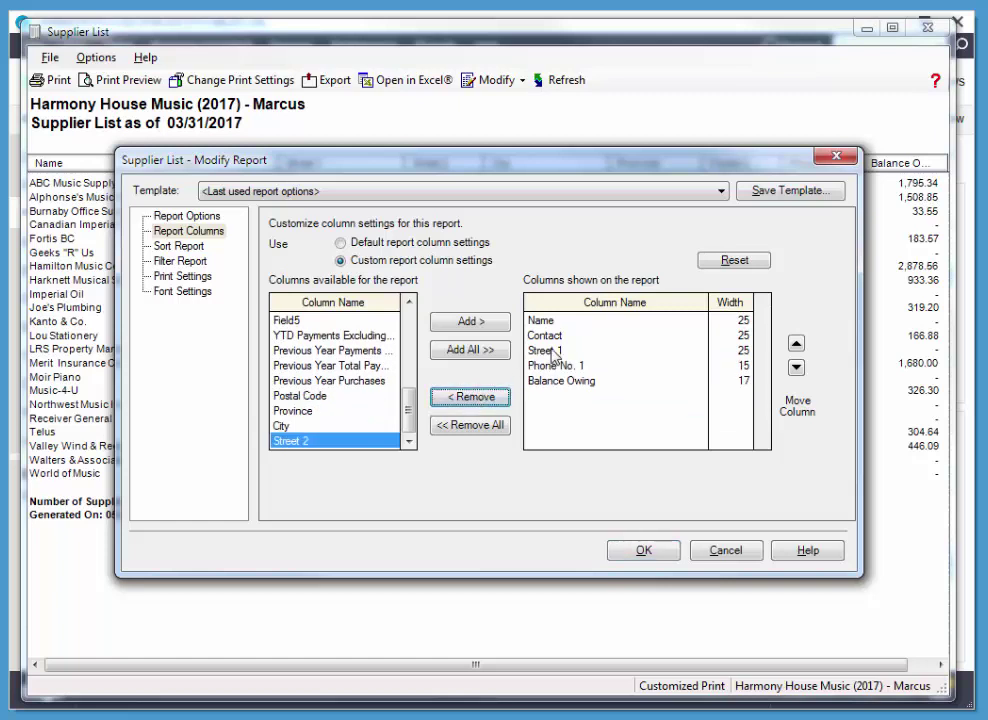
click(552, 351)
click(468, 396)
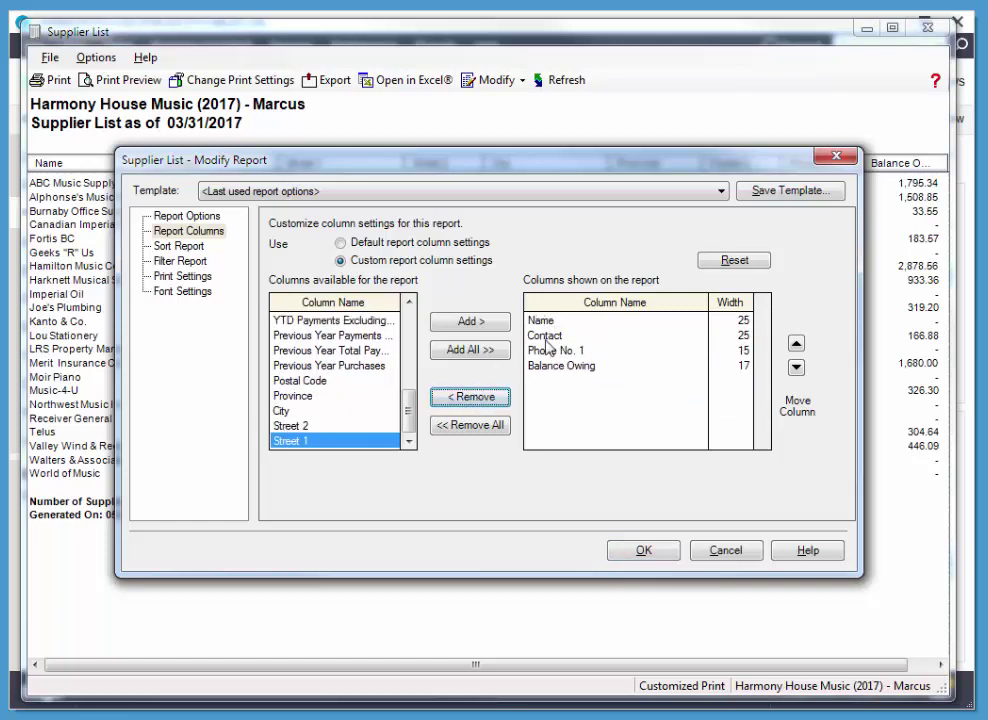
click(645, 551)
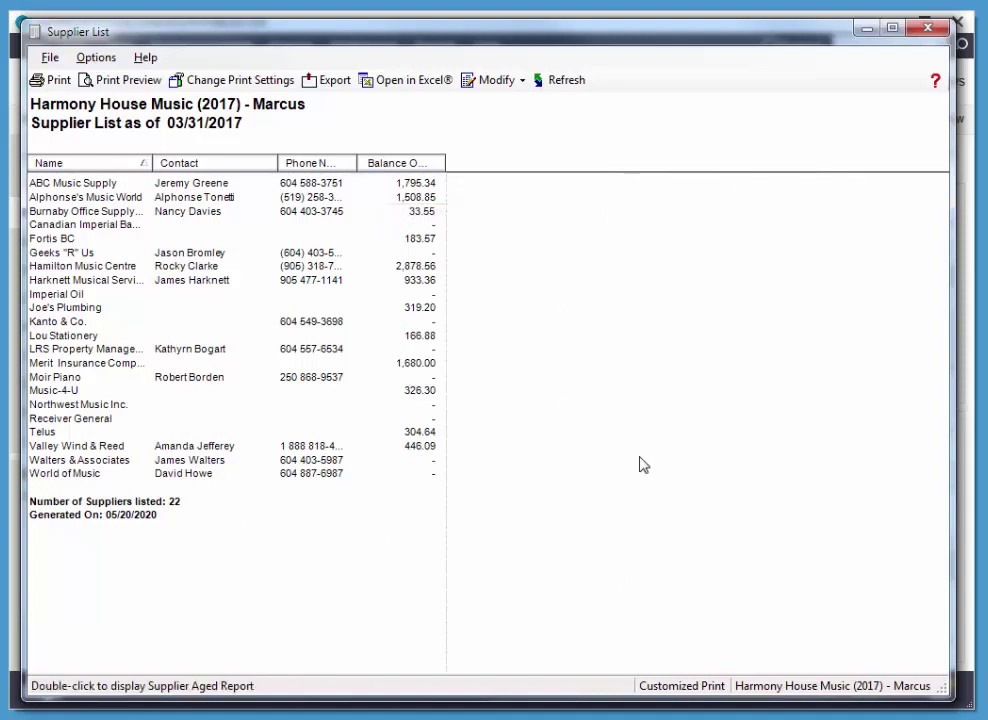
click(928, 28)
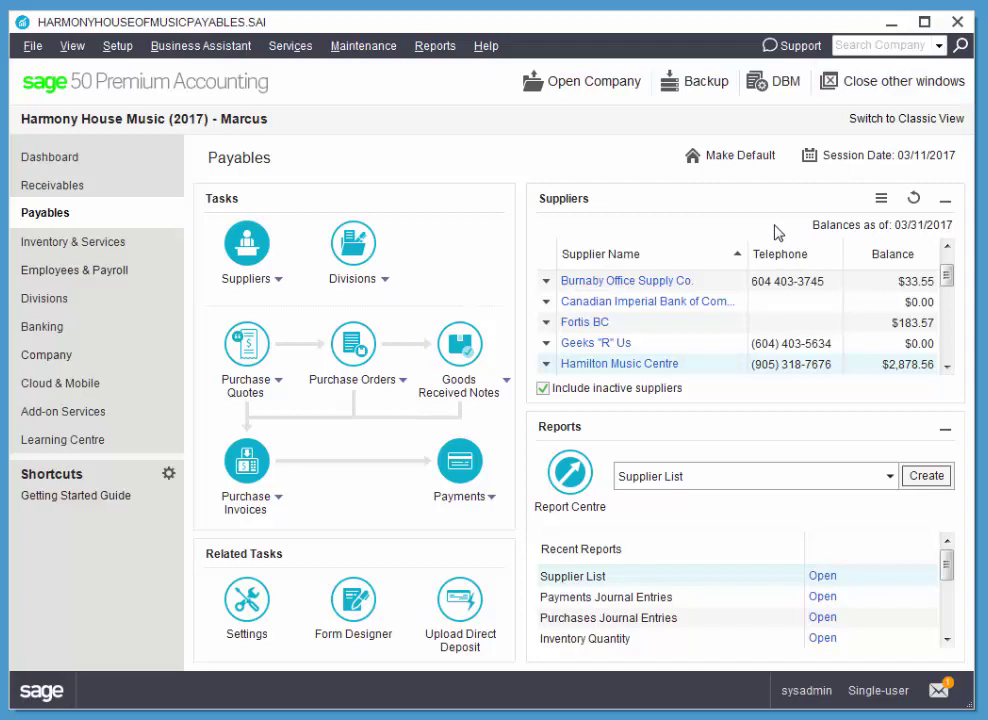
- Create the Supplier Aged Summary report and fit its window on the screen so all aging columns can be read
click(727, 476)
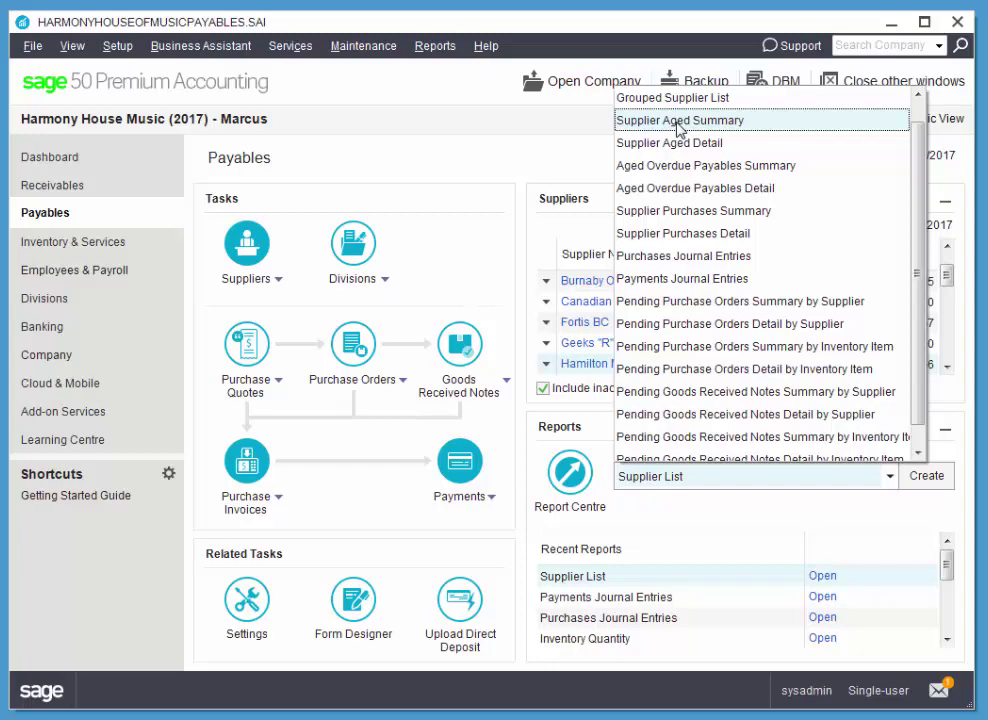
click(679, 121)
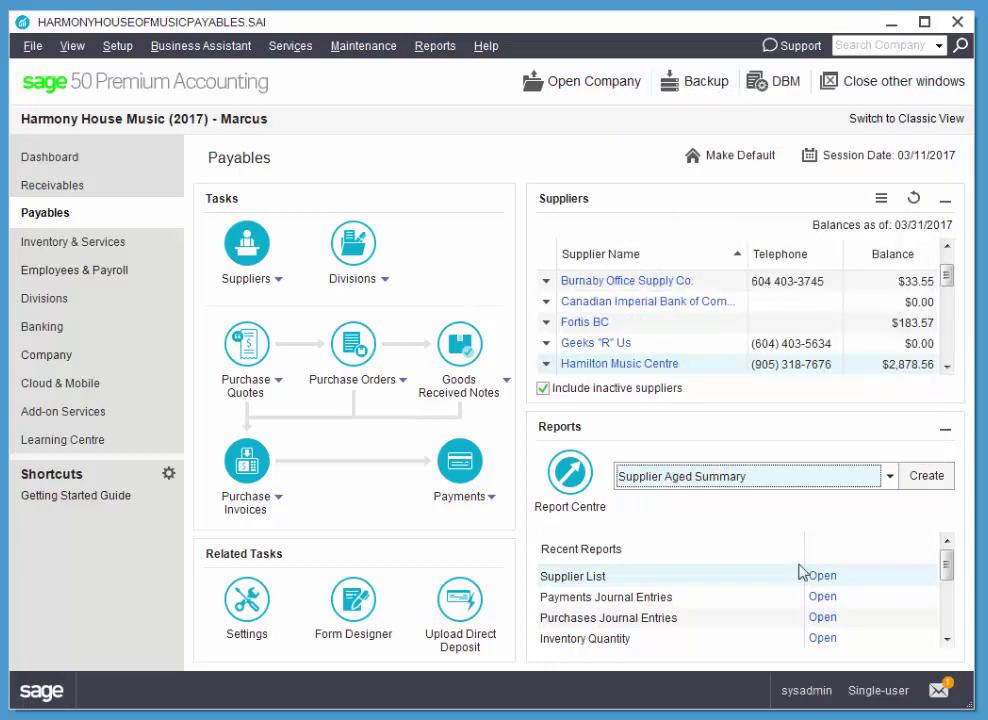
click(922, 477)
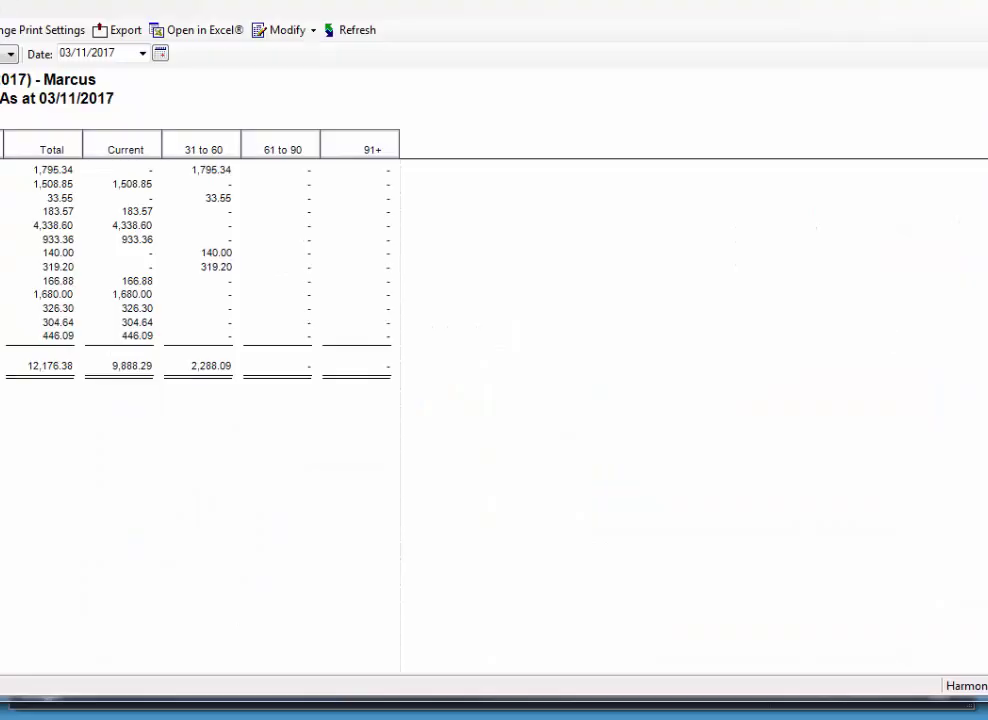
drag(987, 322, 931, 315)
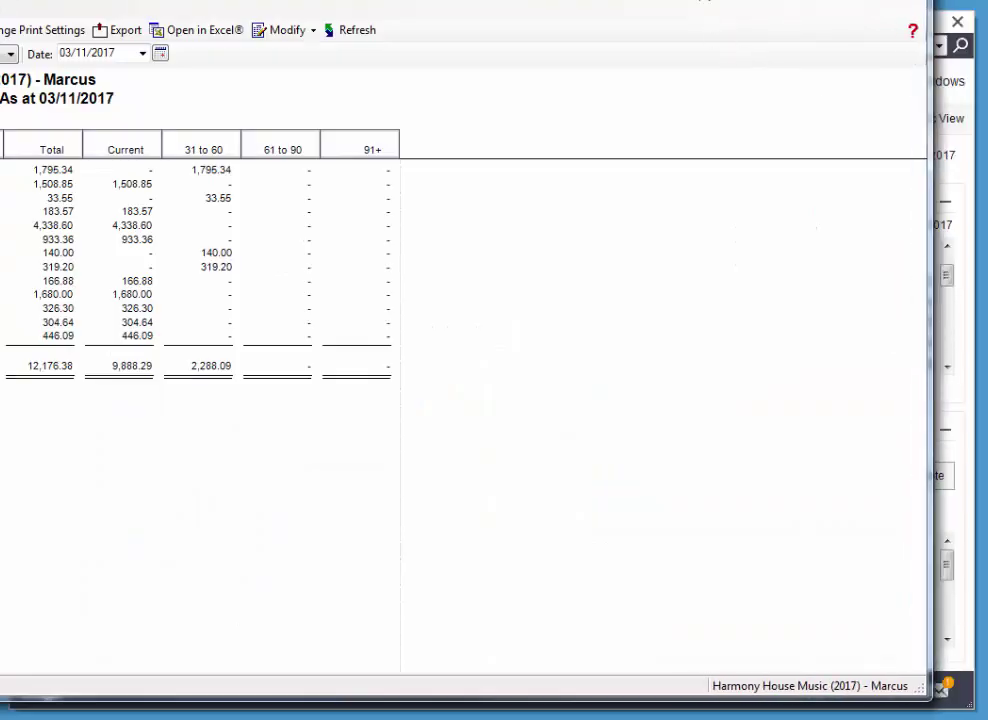
drag(695, 0, 692, 26)
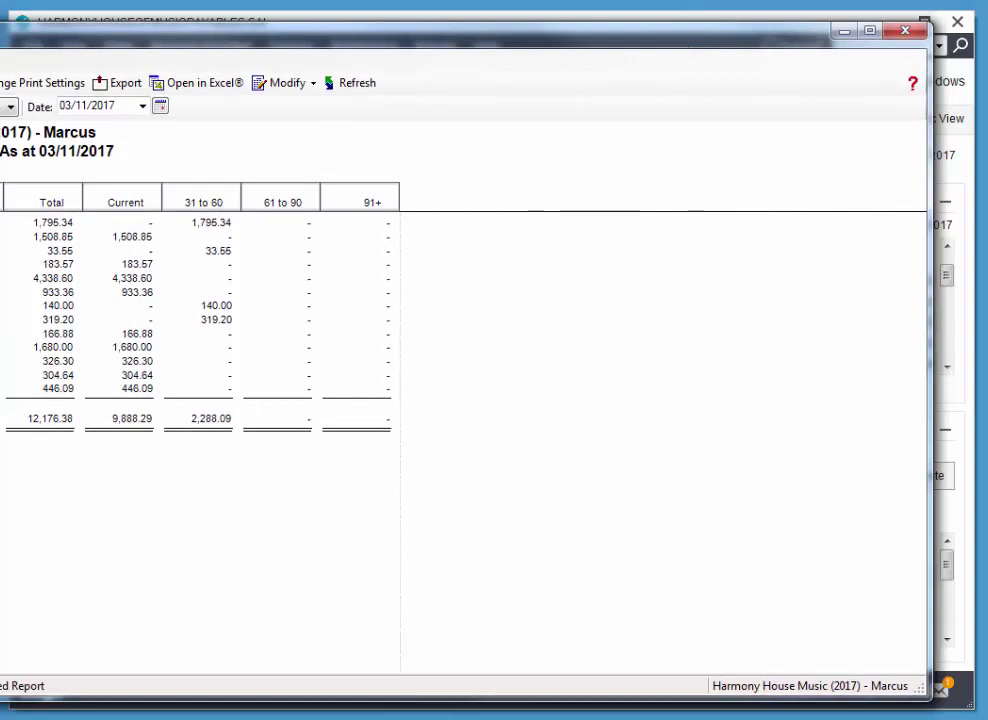
drag(0, 292, 30, 292)
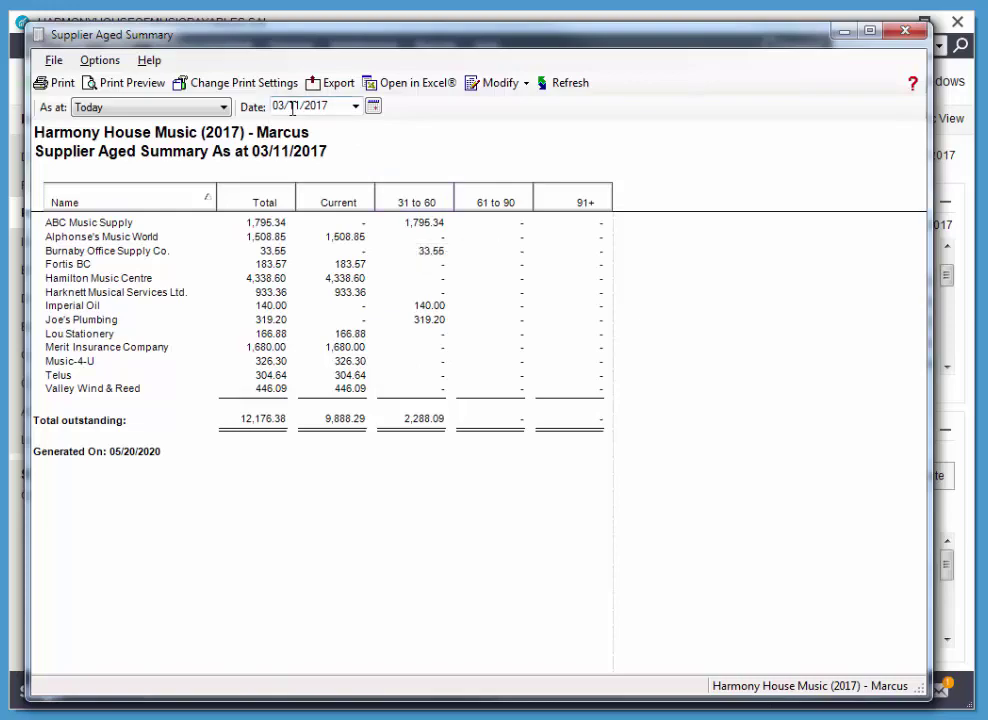
drag(788, 40, 818, 252)
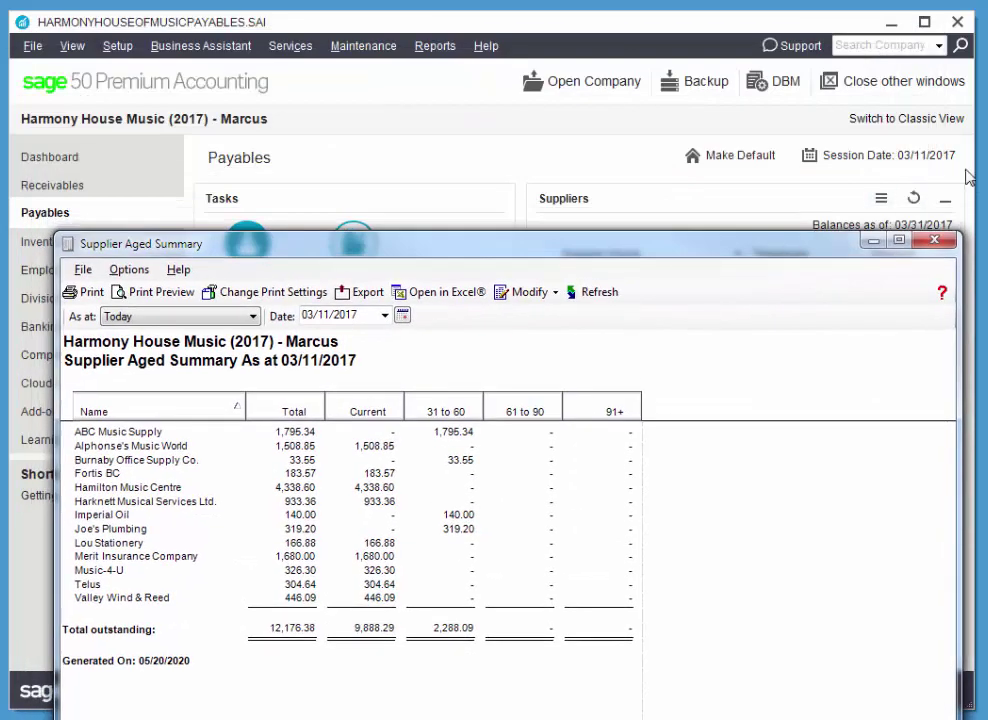
drag(733, 250, 712, 49)
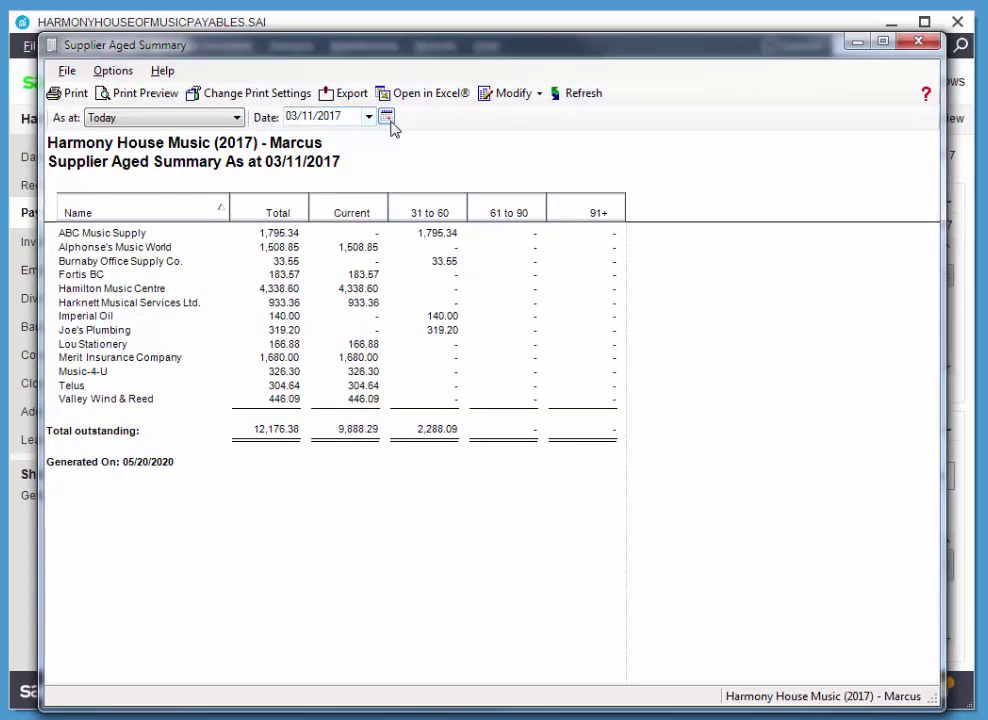
- Set the Supplier Aged Summary date to 03/31/2017 and shorten the report window
click(386, 116)
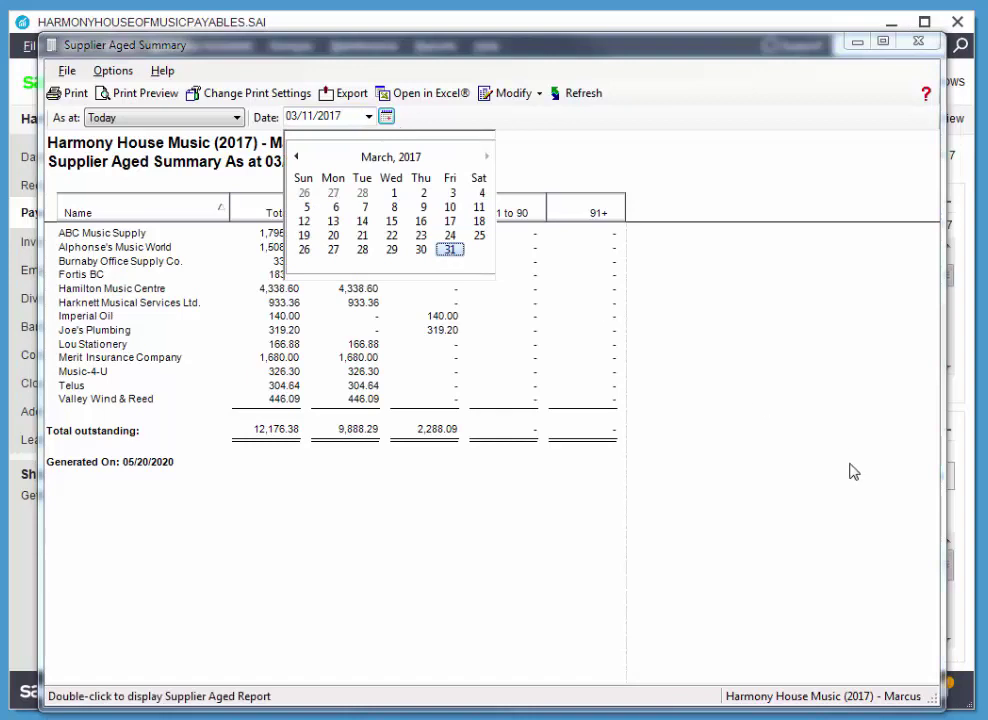
click(450, 250)
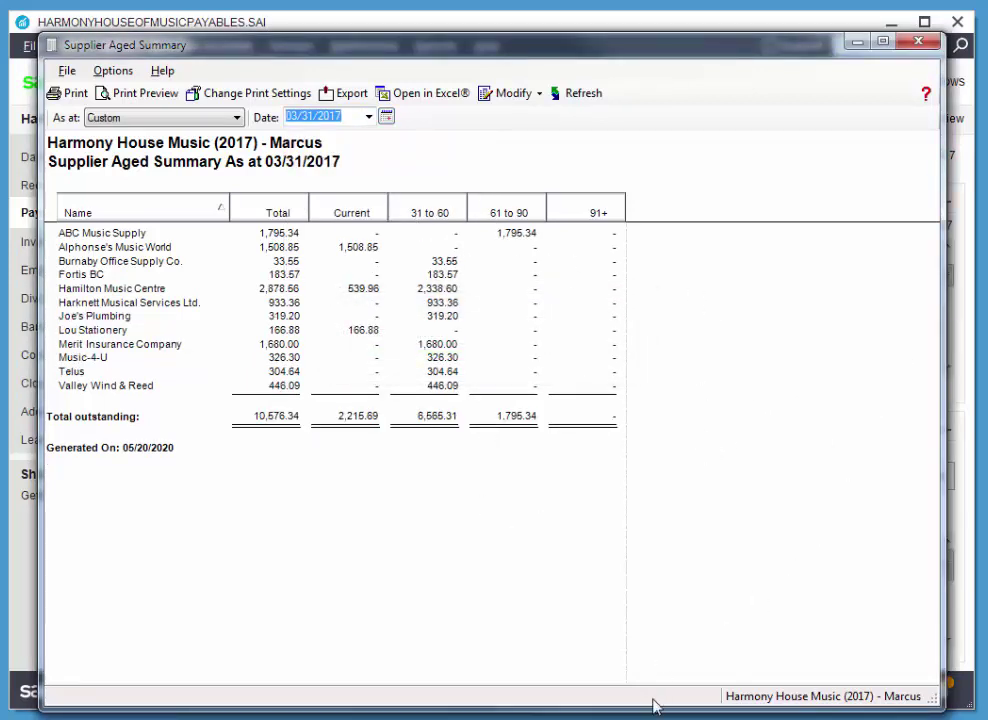
mouse_move(651, 705)
mouse_down()
mouse_move(653, 674)
mouse_move(655, 684)
mouse_up()
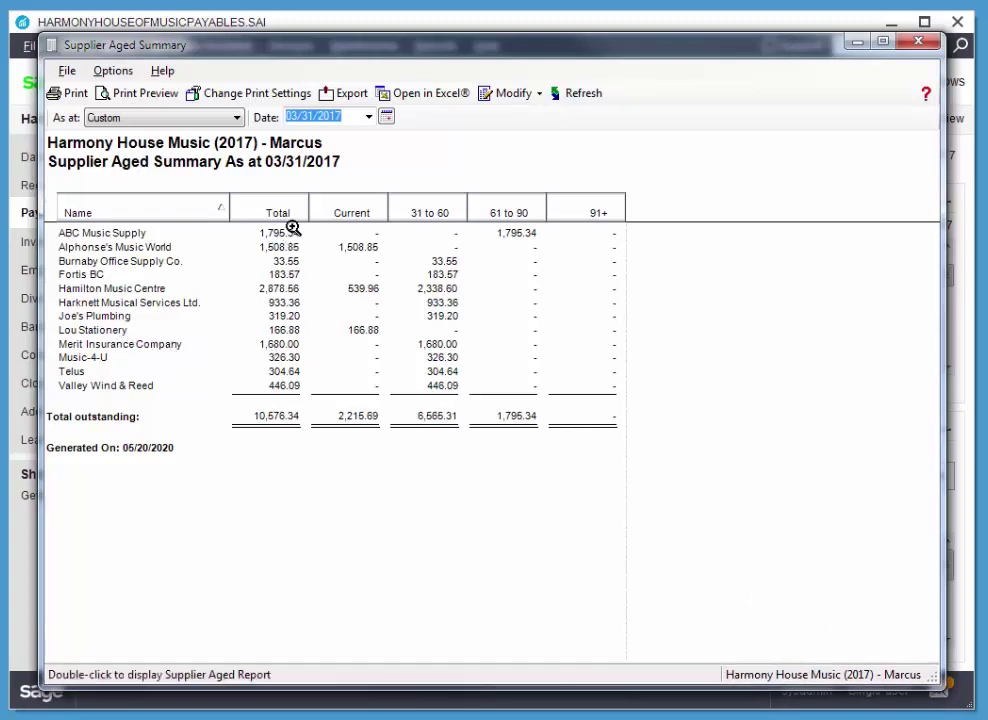
- Display the Supplier Aged Detail for Valley Wind & Reed and fit its window on the screen
double_click(289, 388)
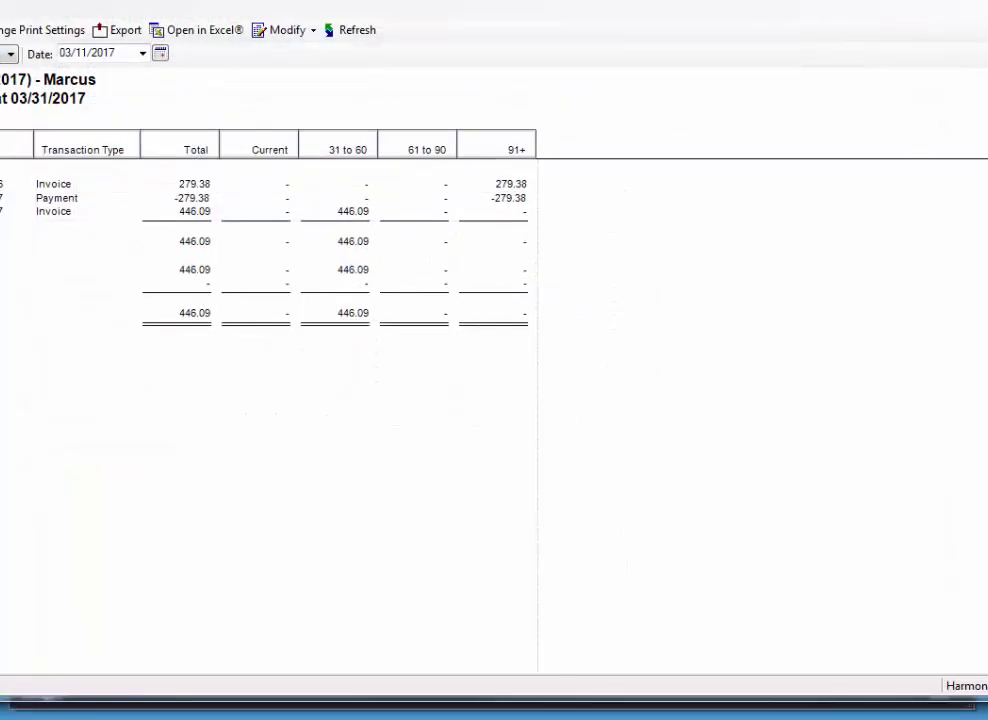
drag(987, 196, 951, 196)
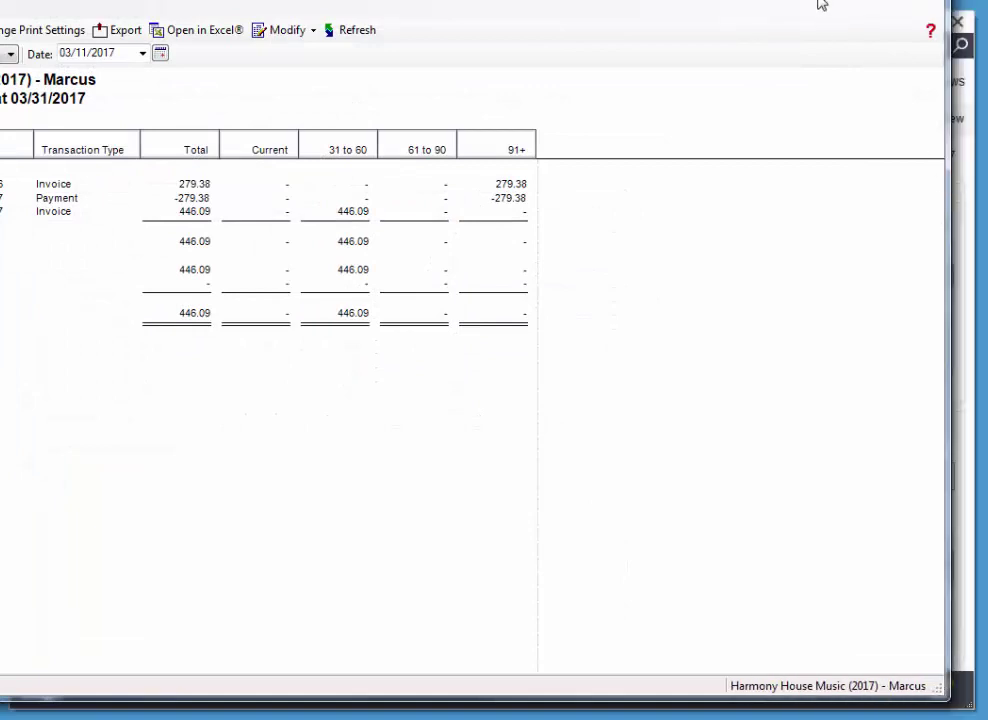
drag(803, 0, 803, 58)
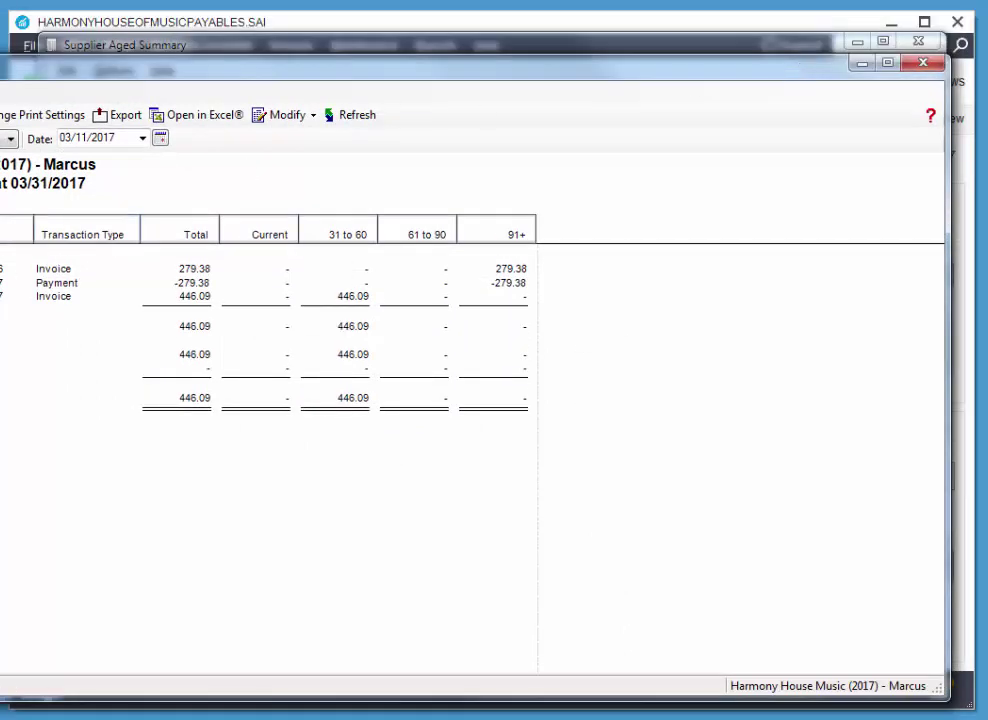
drag(0, 226, 30, 226)
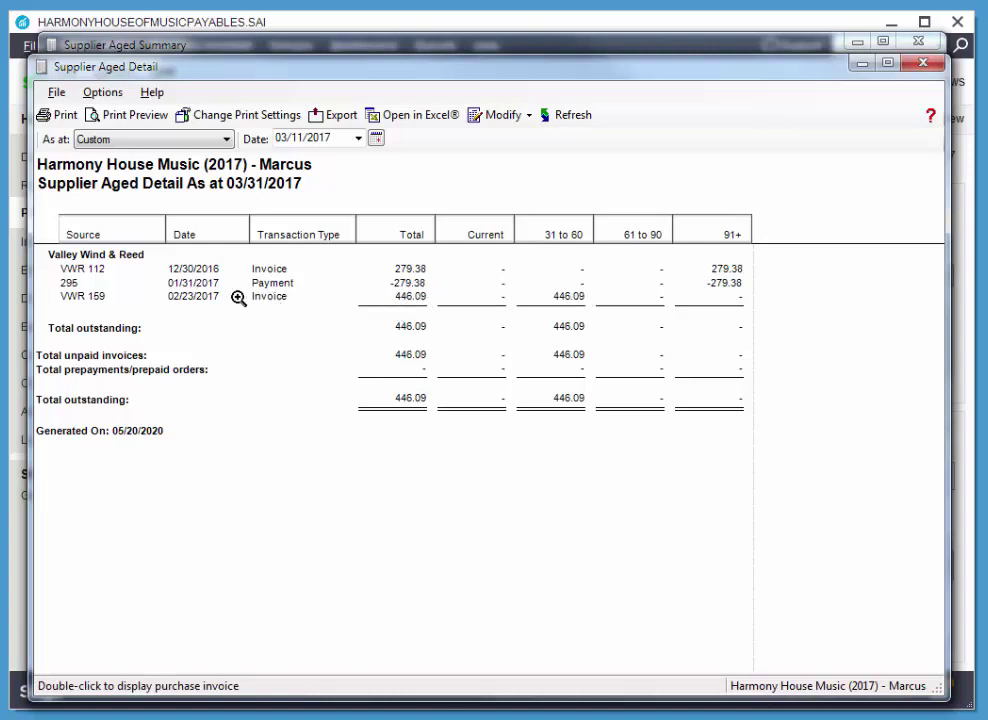
- Look up purchase invoice VWR 159 from the aged detail, and close the invoice and both aged reports
double_click(101, 297)
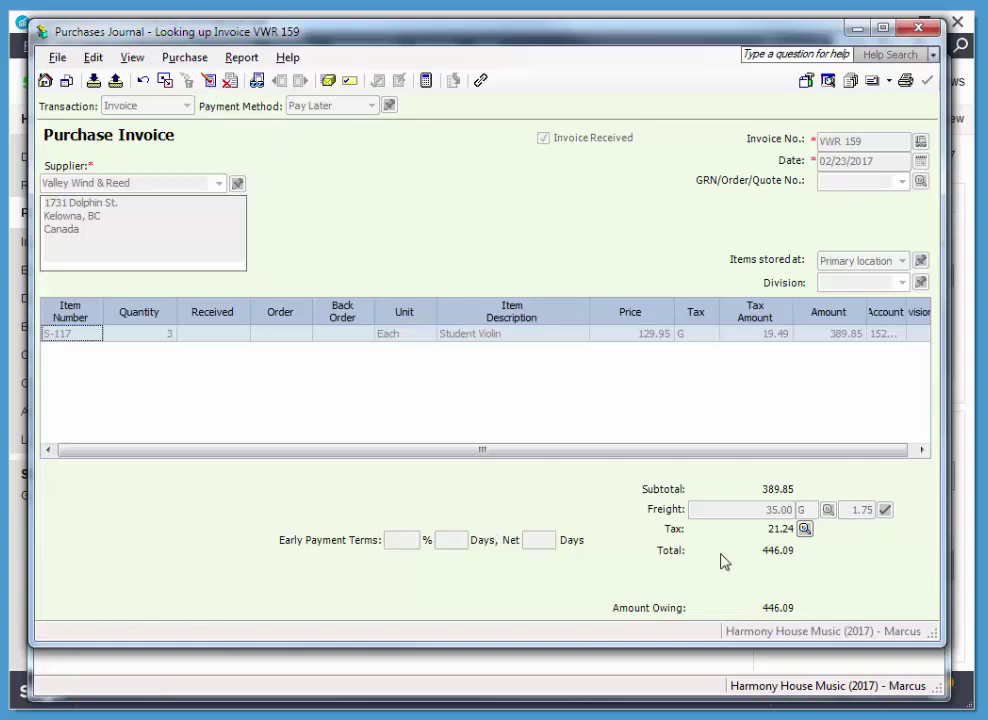
click(918, 32)
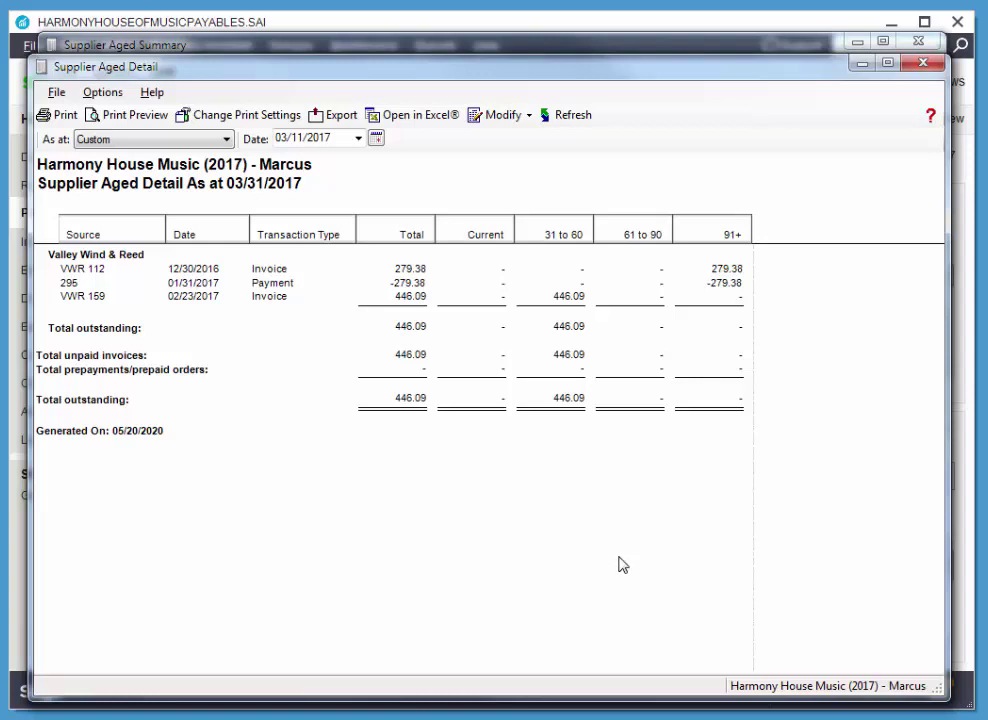
click(928, 66)
click(912, 42)
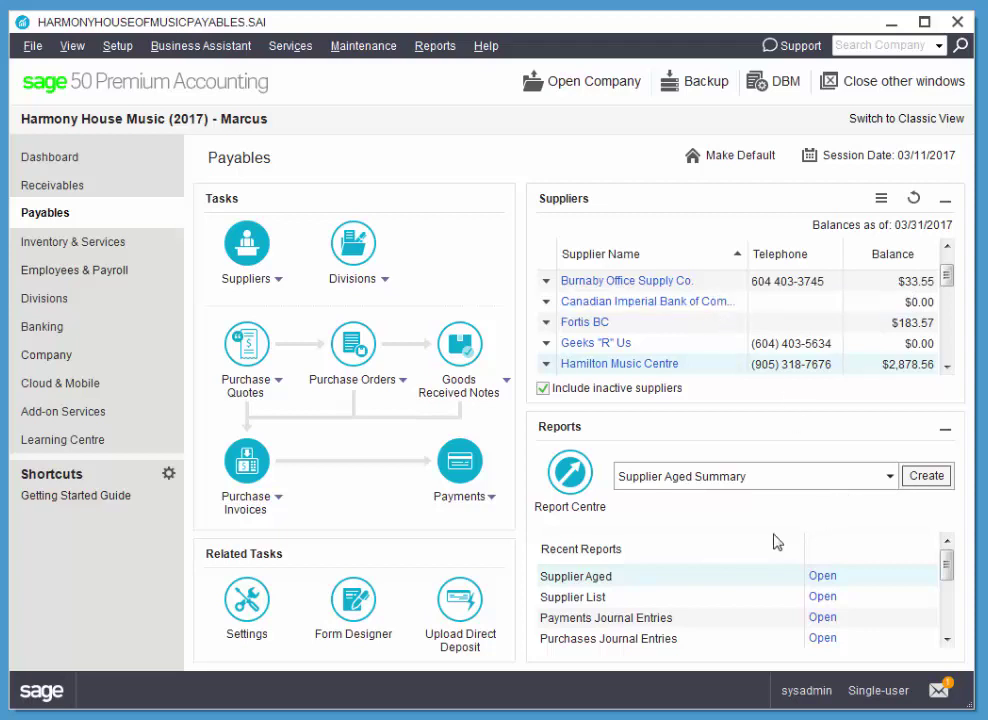
- Create the Supplier Purchases Summary report, fit its window on the screen to review it, and close it
click(890, 476)
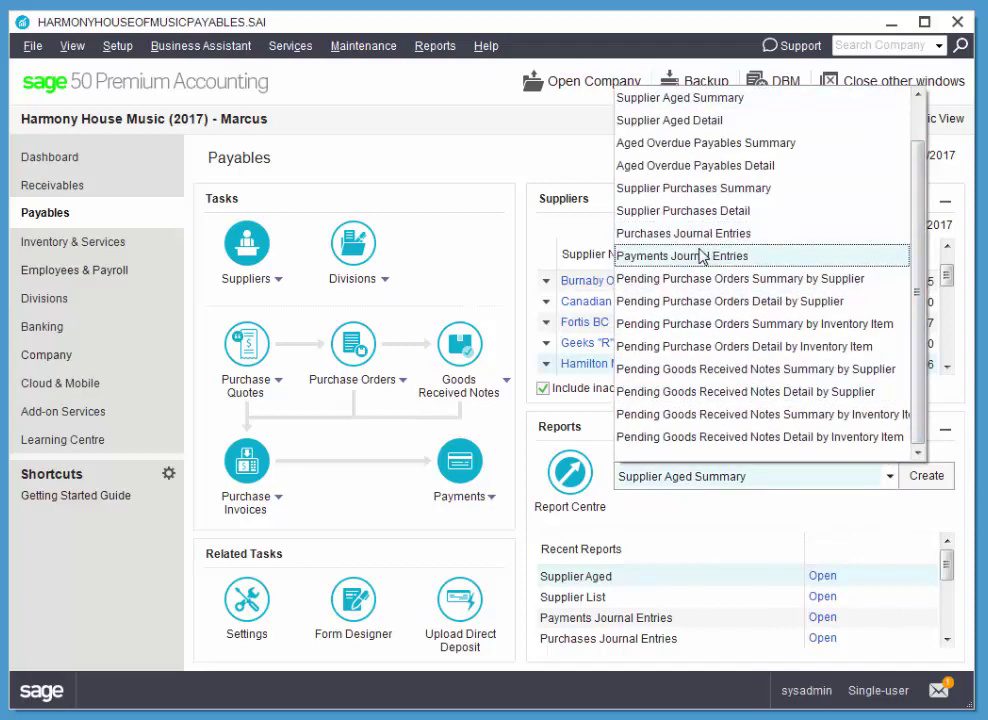
click(705, 190)
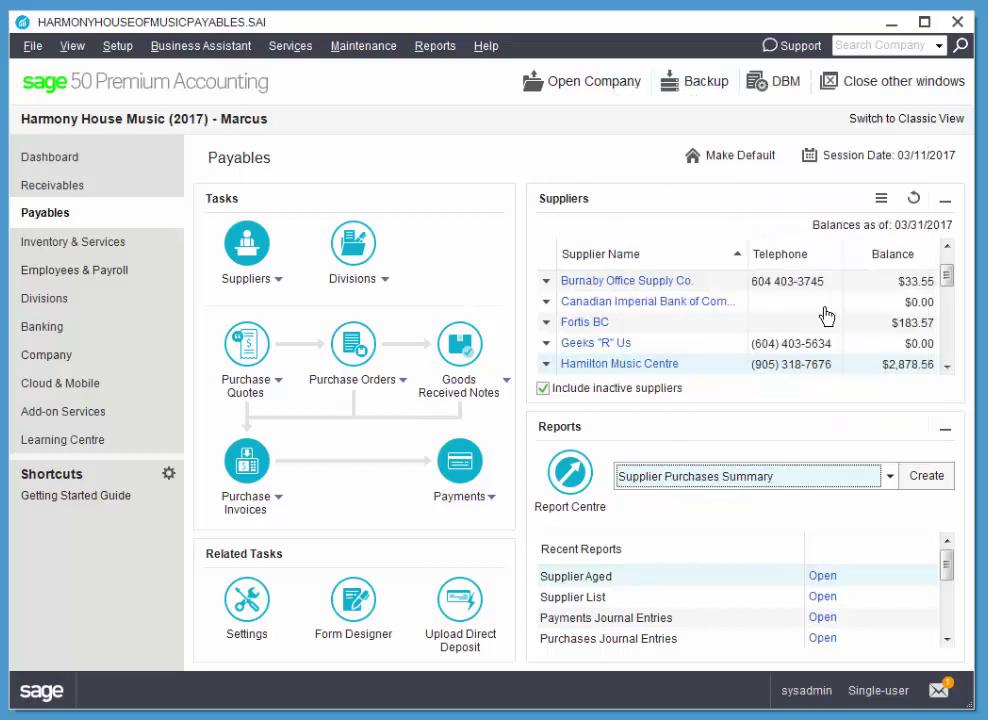
click(918, 488)
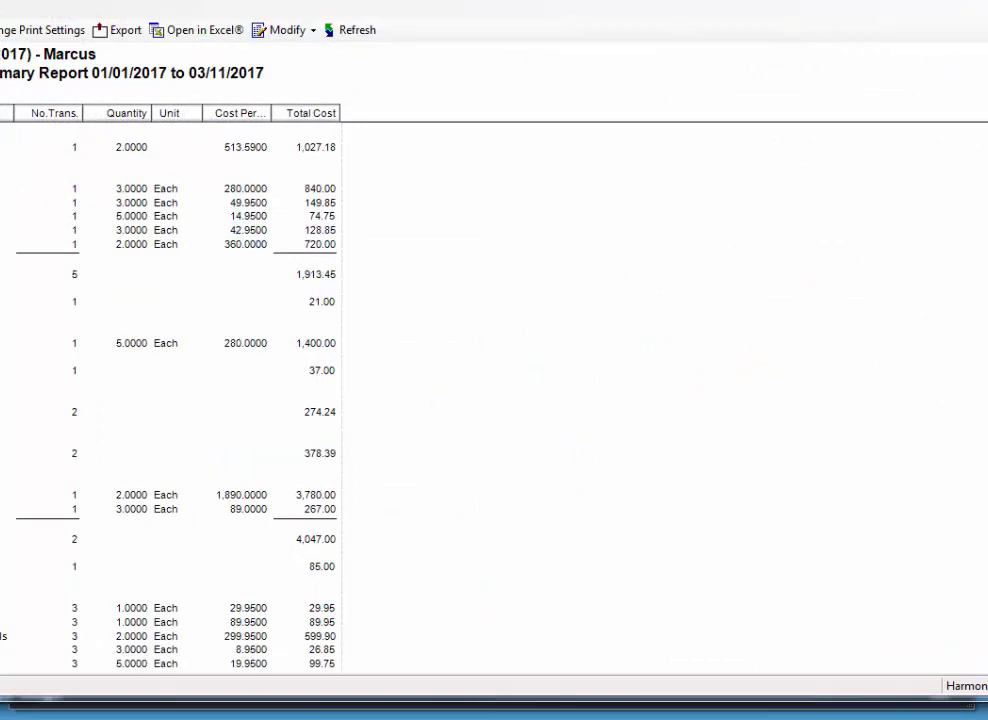
drag(0, 168, 43, 168)
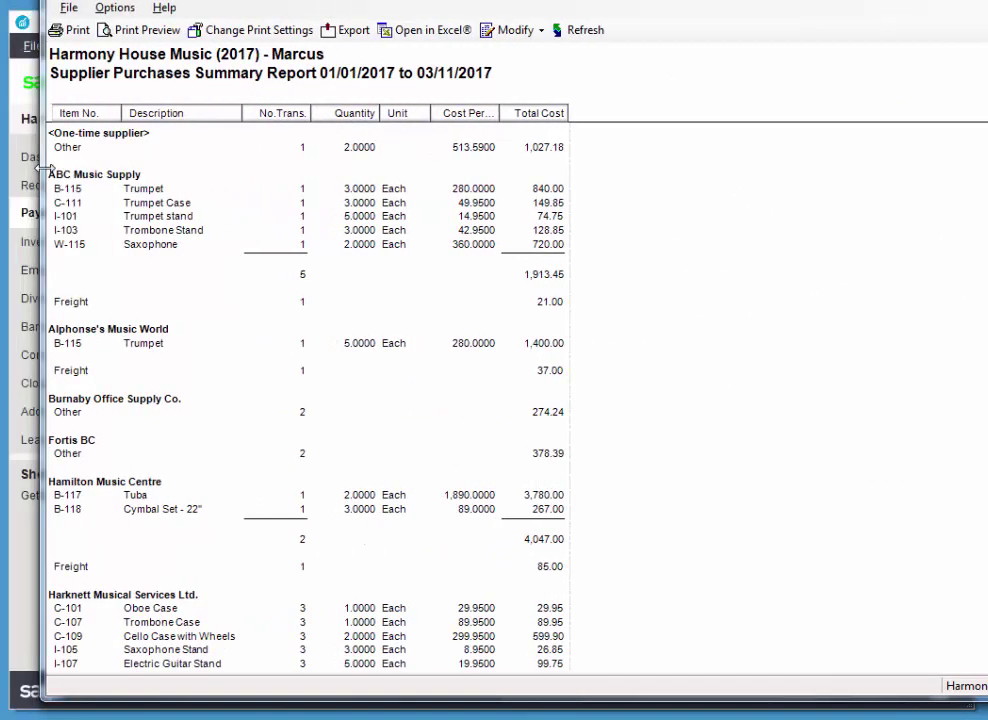
drag(283, 0, 283, 30)
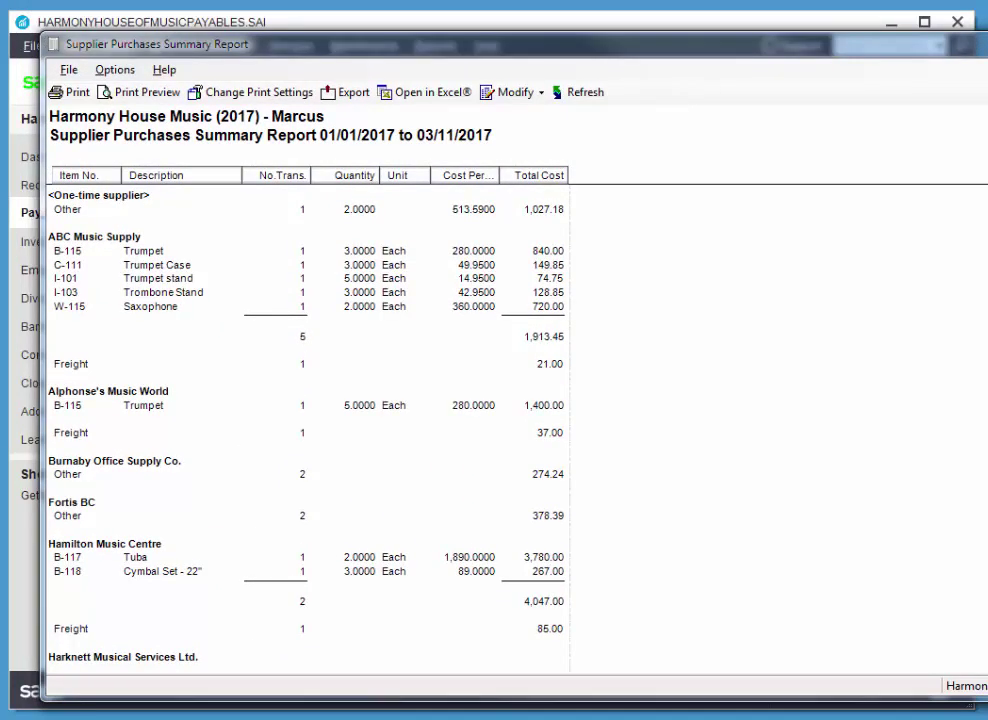
drag(987, 519, 958, 519)
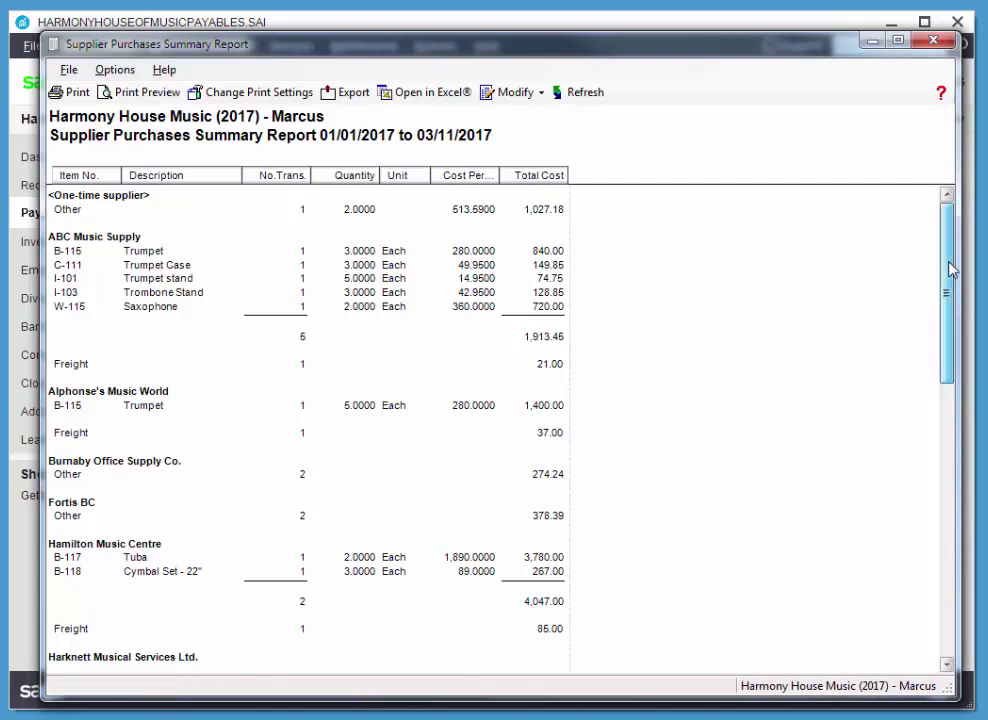
drag(949, 268, 955, 240)
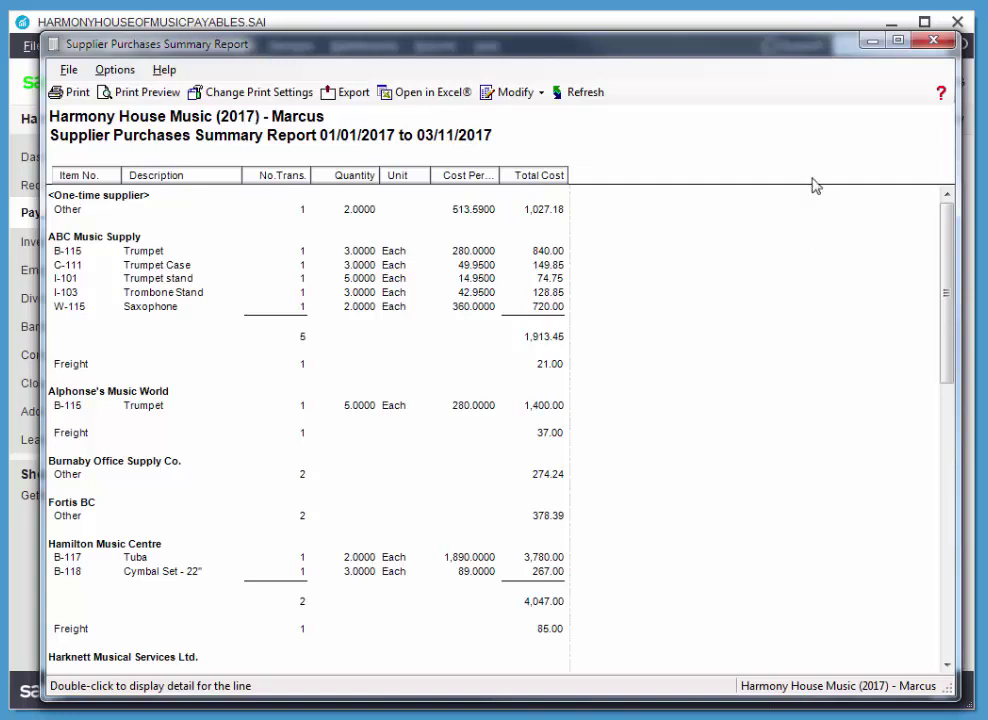
click(930, 42)
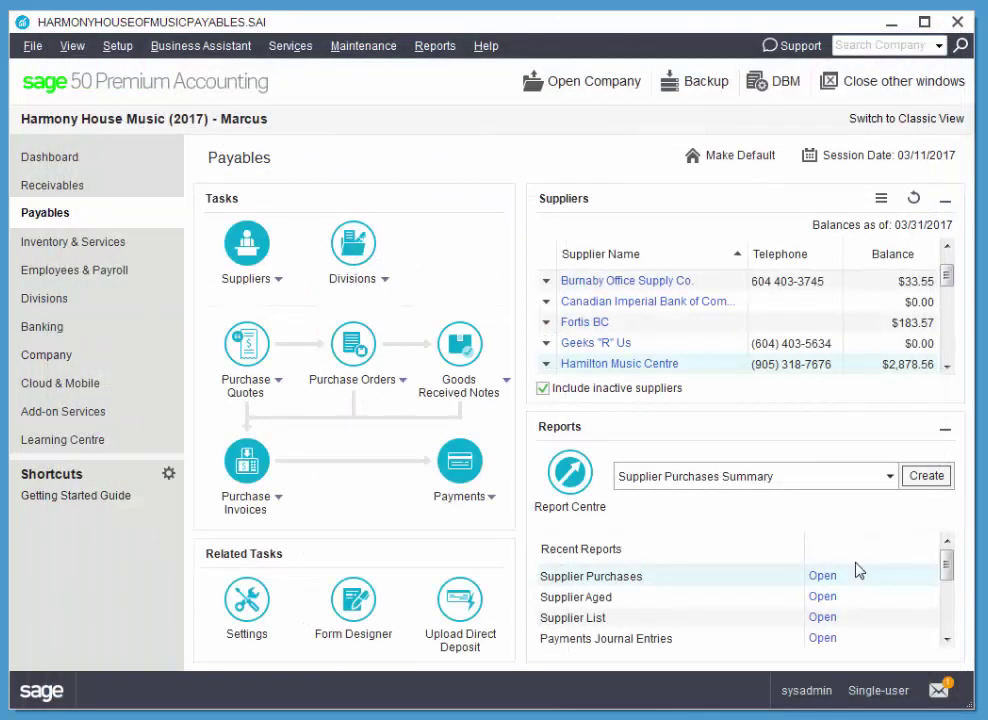